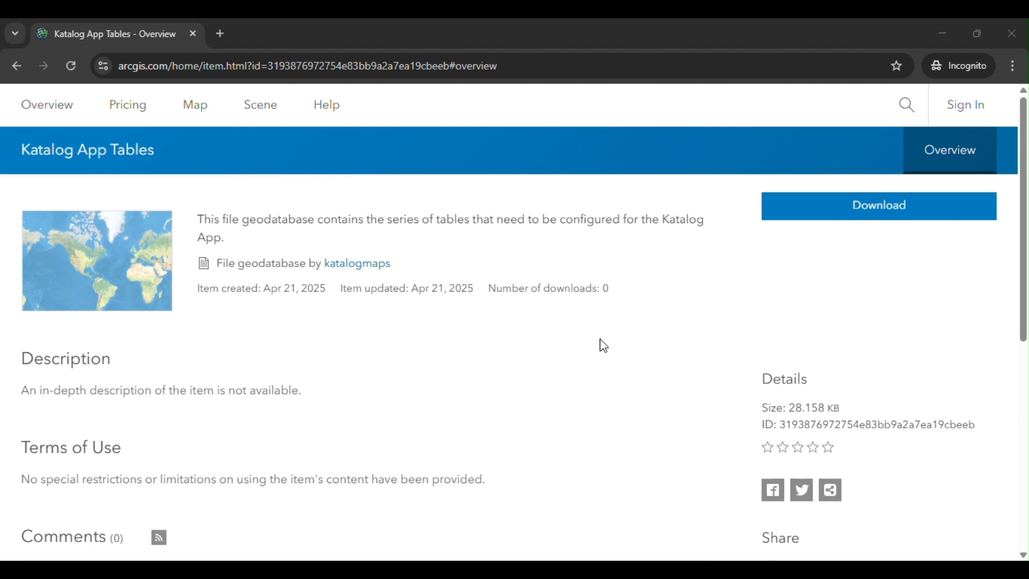
Download the Katalog App Tables file geodatabase as KatalogAppTables_Download.gdb.zip into the Downloads folder and close the incognito browser window
{"action": "left_click", "coordinate": [873, 214]}
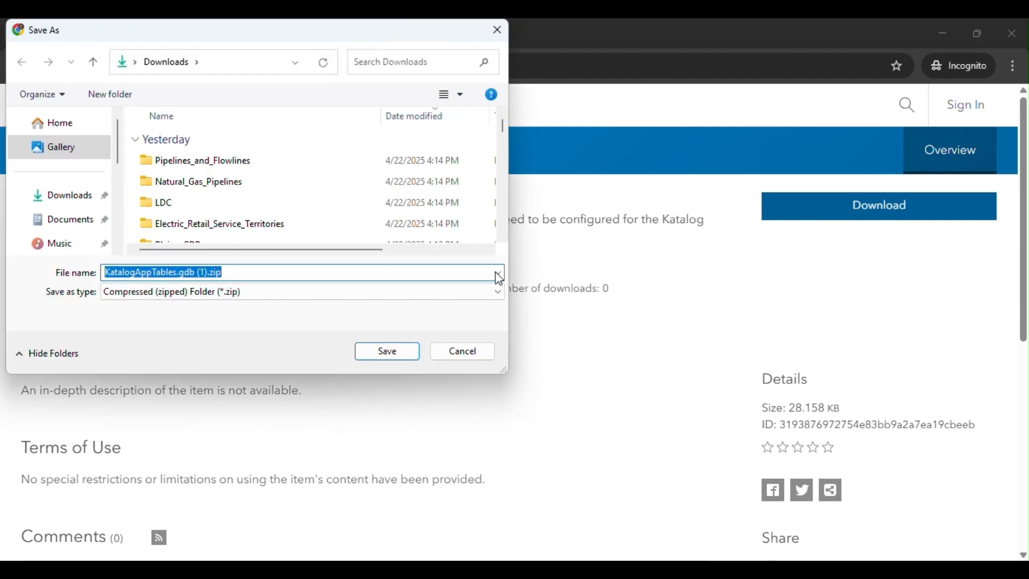
{"action": "left_click", "coordinate": [264, 268]}
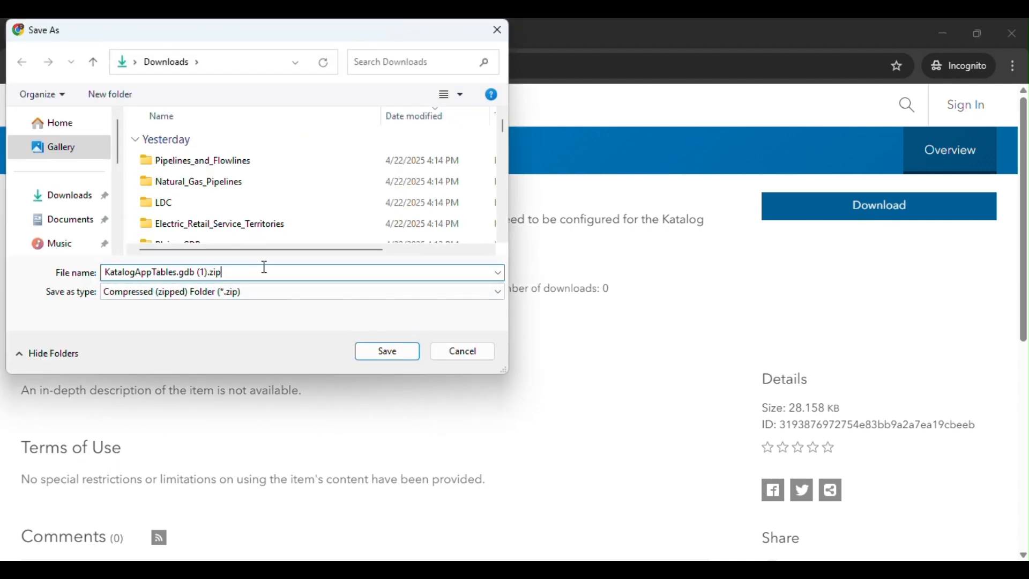
{"action": "key", "text": "BackSpace"}
{"action": "key", "text": "BackSpace"}
{"action": "key", "text": "BackSpace"}
{"action": "key", "text": "BackSpace"}
{"action": "key", "text": "BackSpace"}
{"action": "type", "text": "db"}
{"action": "type", "text": "_Down"}
{"action": "type", "text": "load"}
{"action": "left_click", "coordinate": [391, 354]}
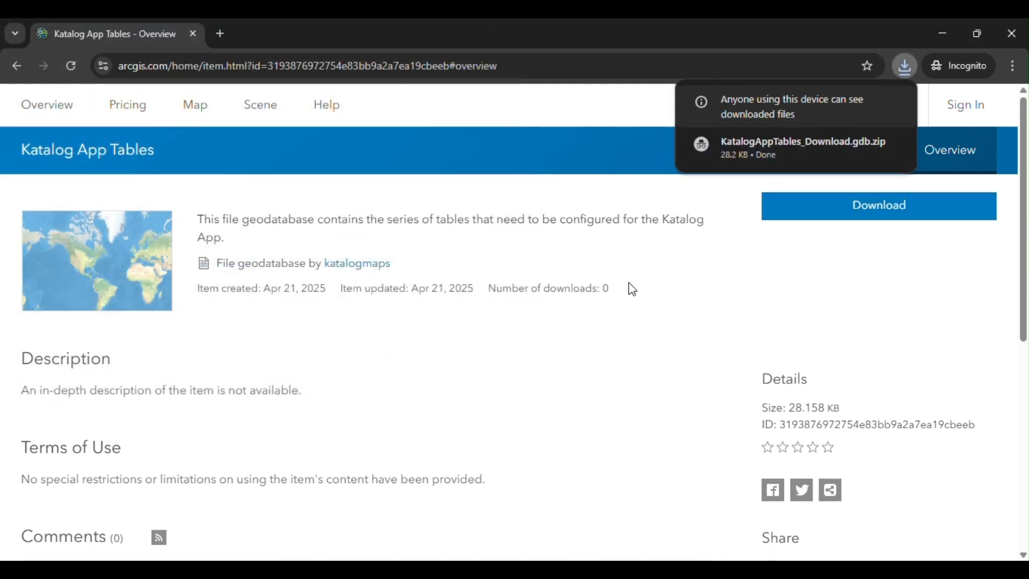
{"action": "left_click", "coordinate": [1012, 34]}
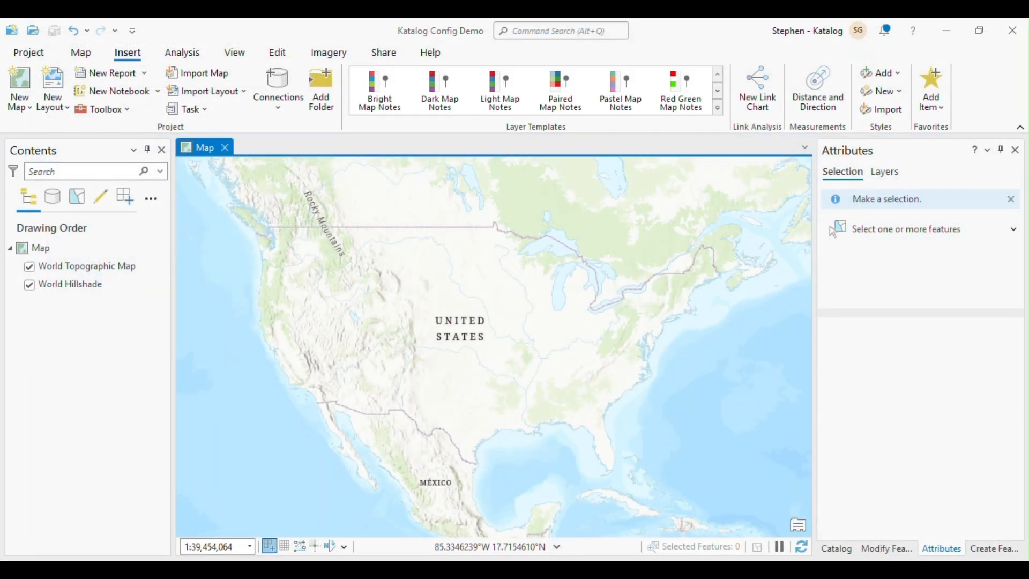
Open the Downloads folder in File Explorer and select KatalogAppTables_Download.gdb.zip
{"action": "key", "text": "super+e"}
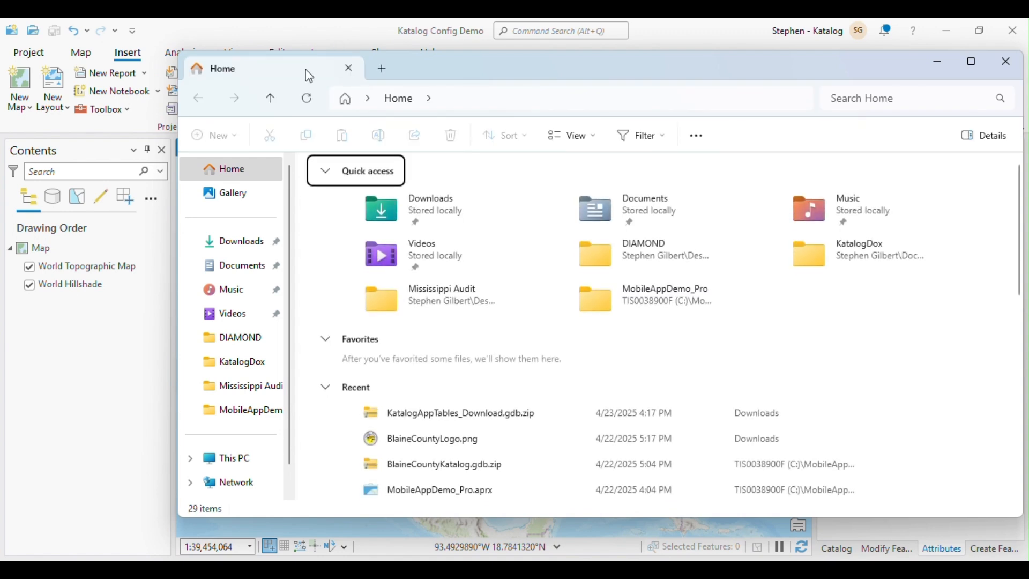
{"action": "left_click_drag", "start_coordinate": [274, 81], "coordinate": [273, 108]}
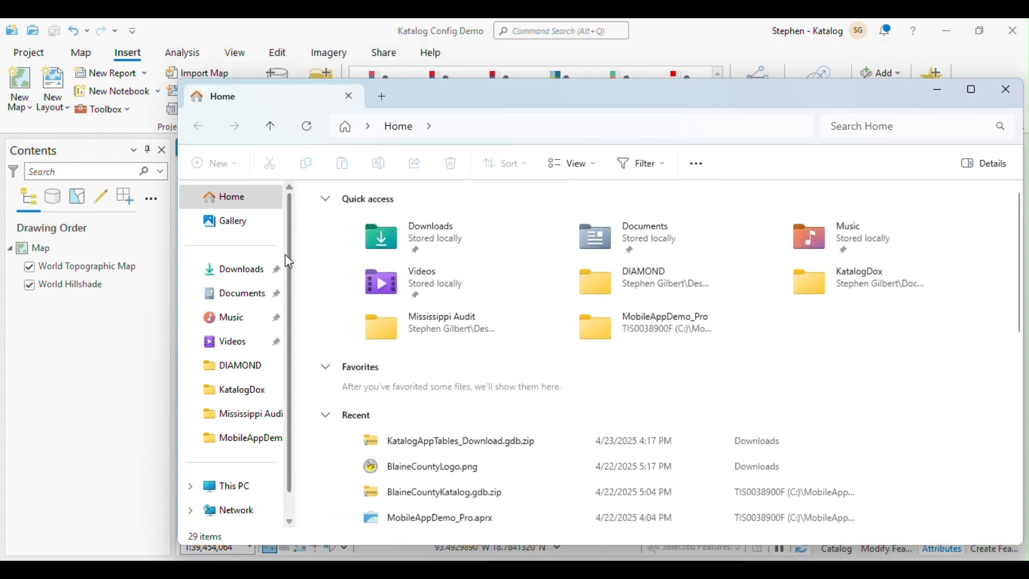
{"action": "left_click", "coordinate": [235, 270]}
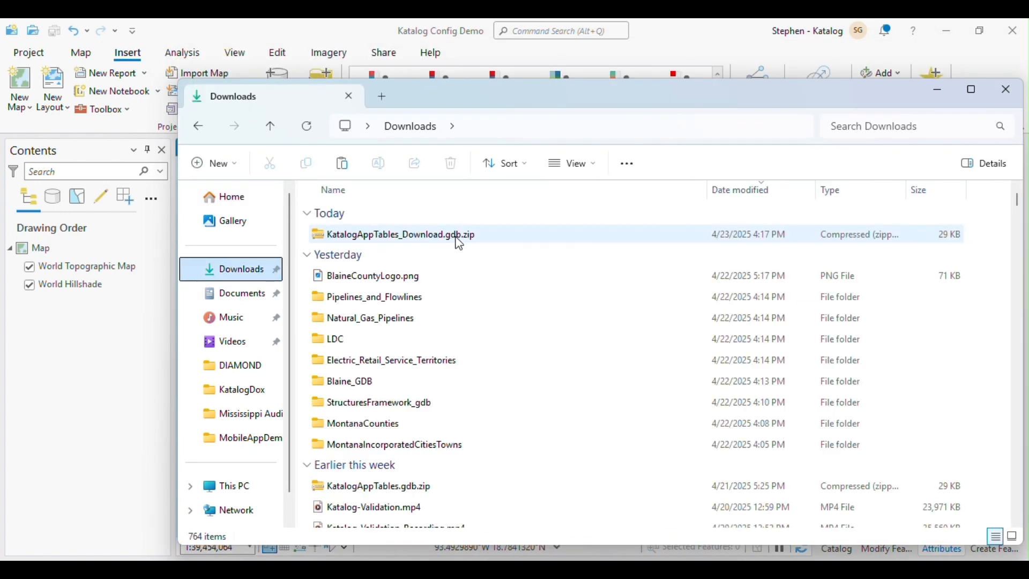
{"action": "left_click", "coordinate": [458, 245]}
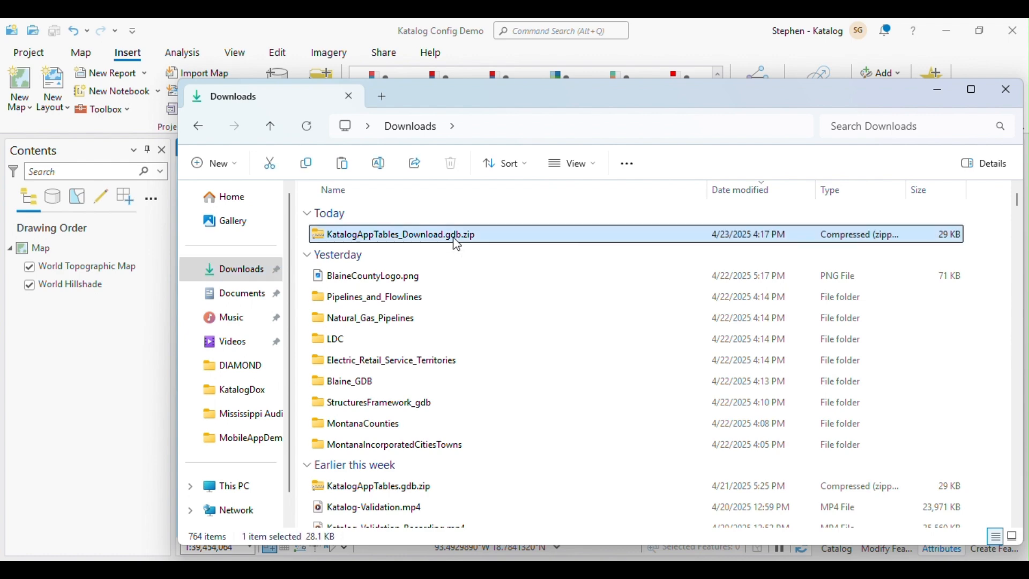
{"action": "left_click_drag", "start_coordinate": [686, 96], "coordinate": [602, 97]}
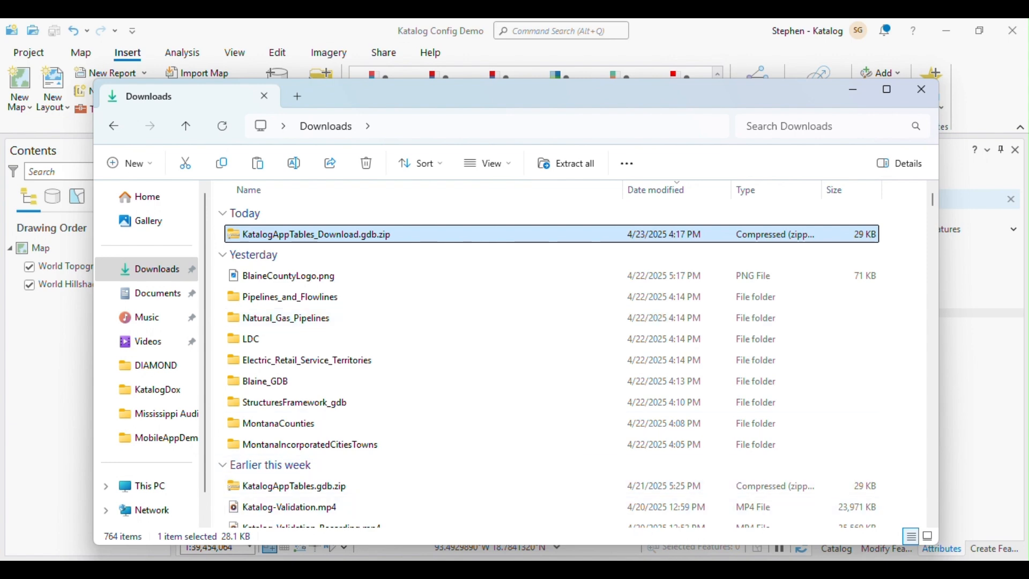
Switch to the signed-in ArcGIS Online browser window and open the KatalogConfigDemo folder in the organization account's own content
{"action": "left_click", "coordinate": [717, 572]}
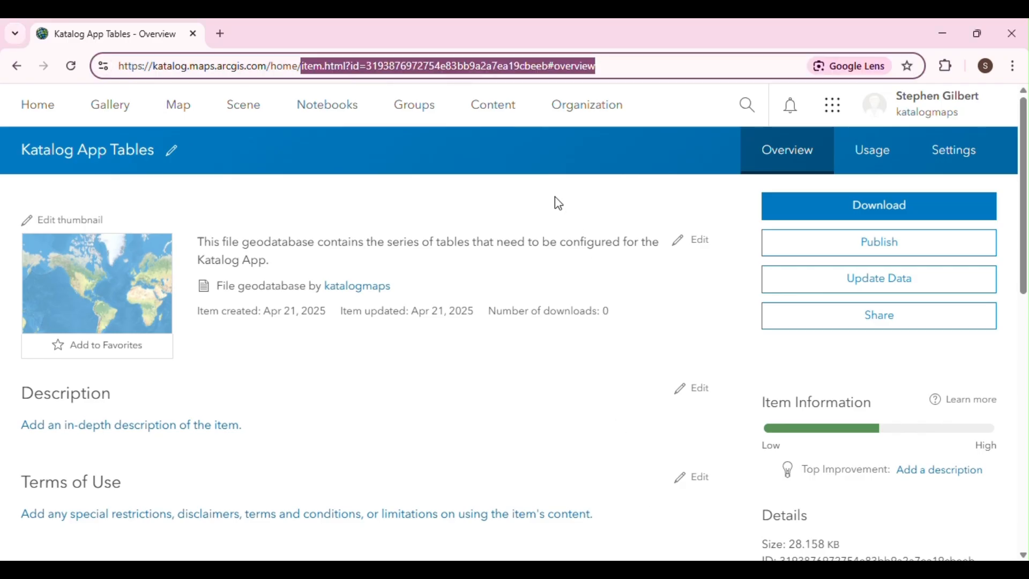
{"action": "left_click", "coordinate": [491, 107]}
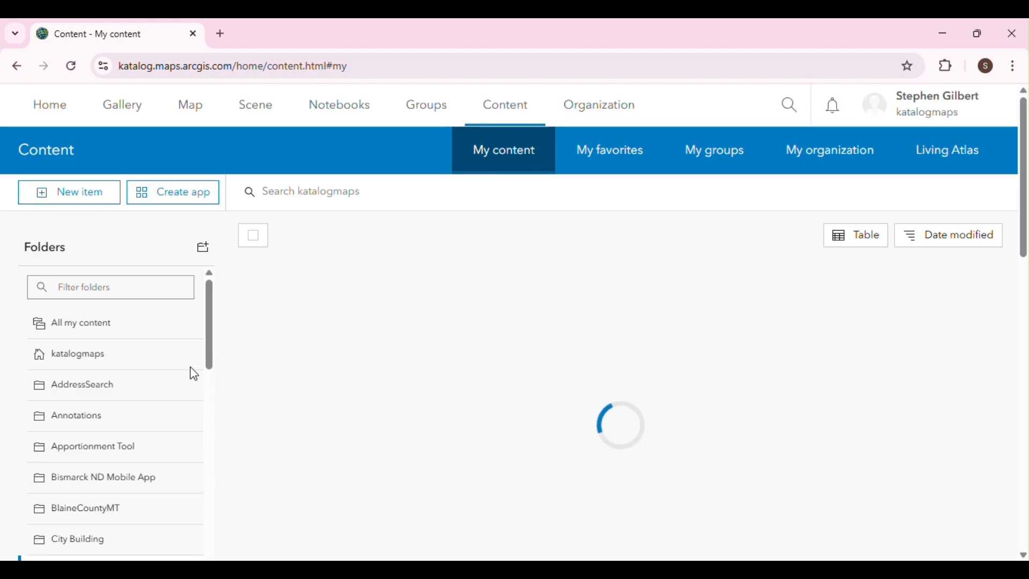
{"action": "scroll", "coordinate": [137, 417], "scroll_direction": "down", "scroll_amount": 4}
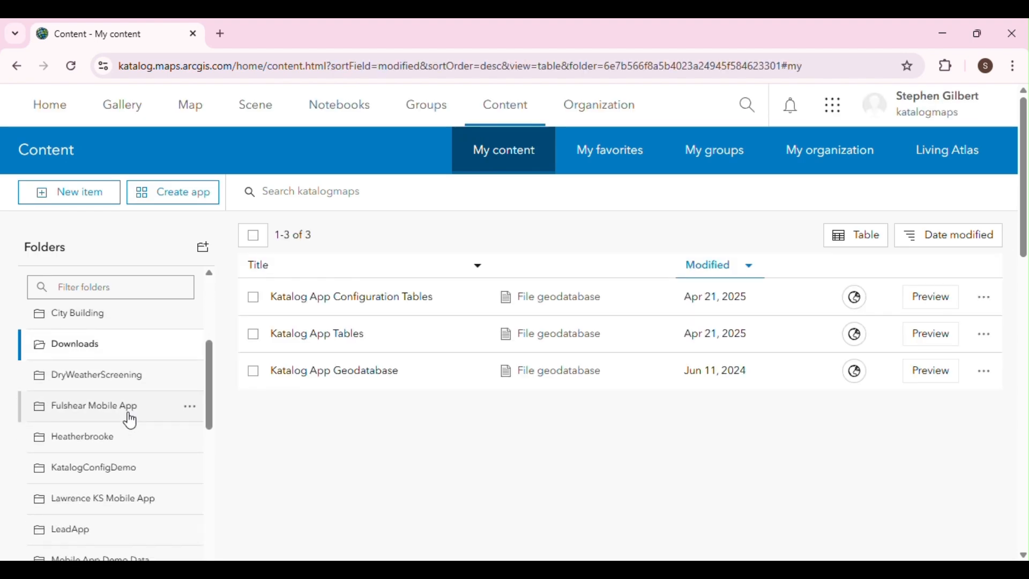
{"action": "scroll", "coordinate": [129, 425], "scroll_direction": "down", "scroll_amount": 2}
{"action": "left_click", "coordinate": [114, 398]}
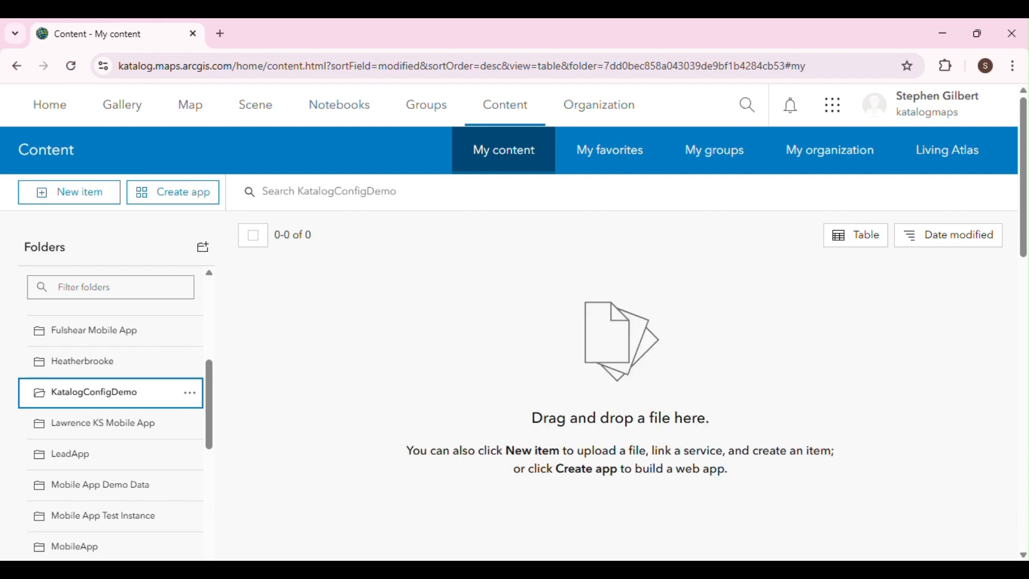
Add KatalogAppTables_Download.gdb.zip from File Explorer's Downloads folder to the KatalogConfigDemo folder as a new item
{"action": "key", "text": "alt+Tab"}
{"action": "left_click_drag", "start_coordinate": [469, 97], "coordinate": [835, 168]}
{"action": "left_click_drag", "start_coordinate": [706, 304], "coordinate": [361, 326]}
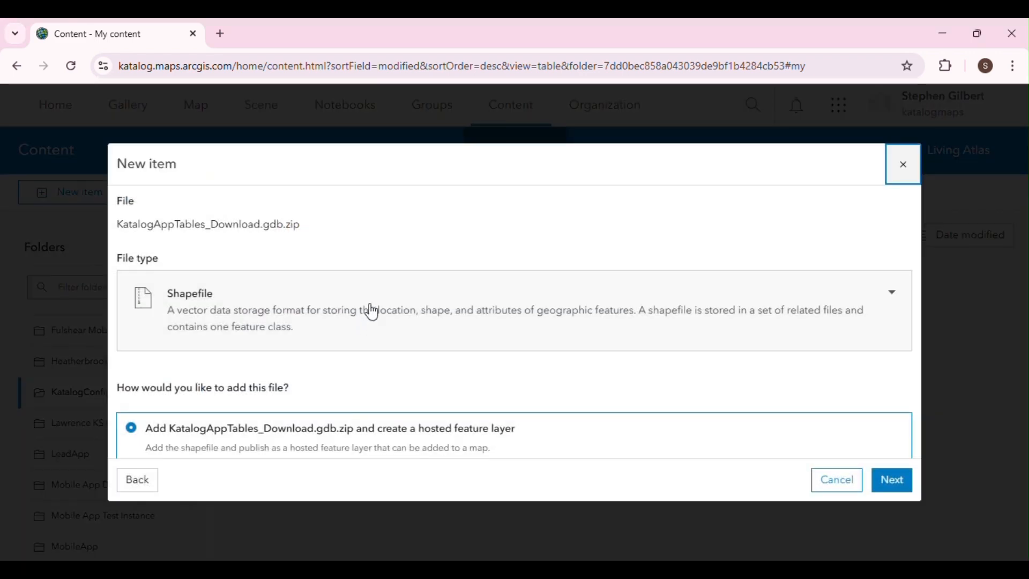
Set the new item's file type to File geodatabase and proceed with adding it and creating a hosted feature layer
{"action": "left_click", "coordinate": [379, 308]}
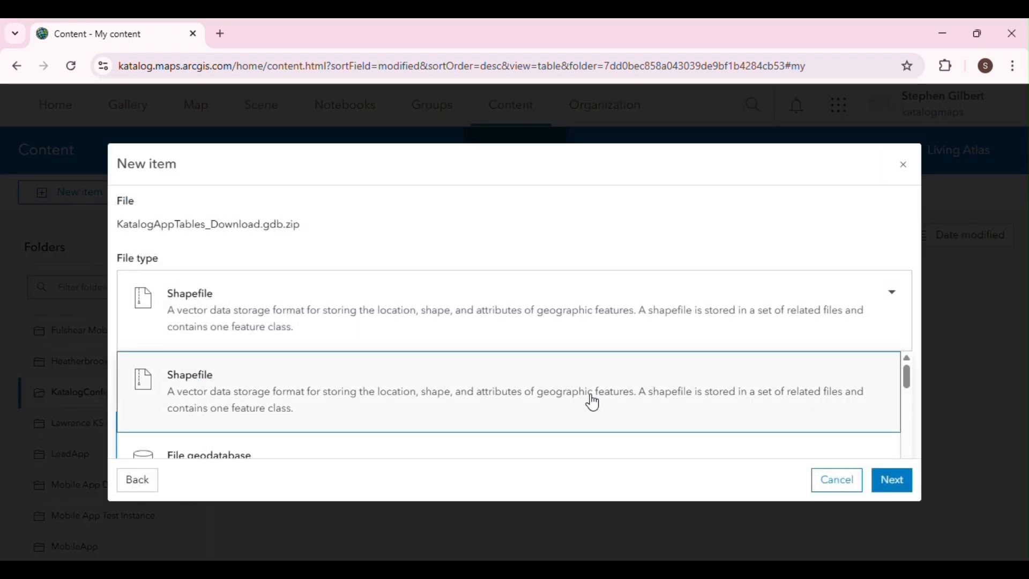
{"action": "scroll", "coordinate": [584, 410], "scroll_direction": "down", "scroll_amount": 1}
{"action": "scroll", "coordinate": [462, 429], "scroll_direction": "up", "scroll_amount": 2}
{"action": "left_click", "coordinate": [407, 402]}
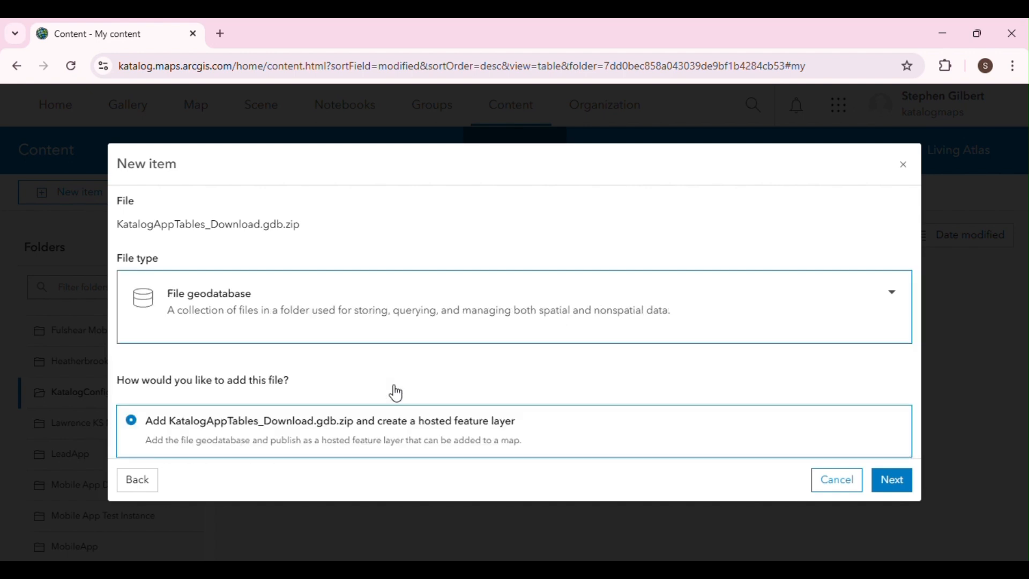
{"action": "left_click", "coordinate": [468, 317]}
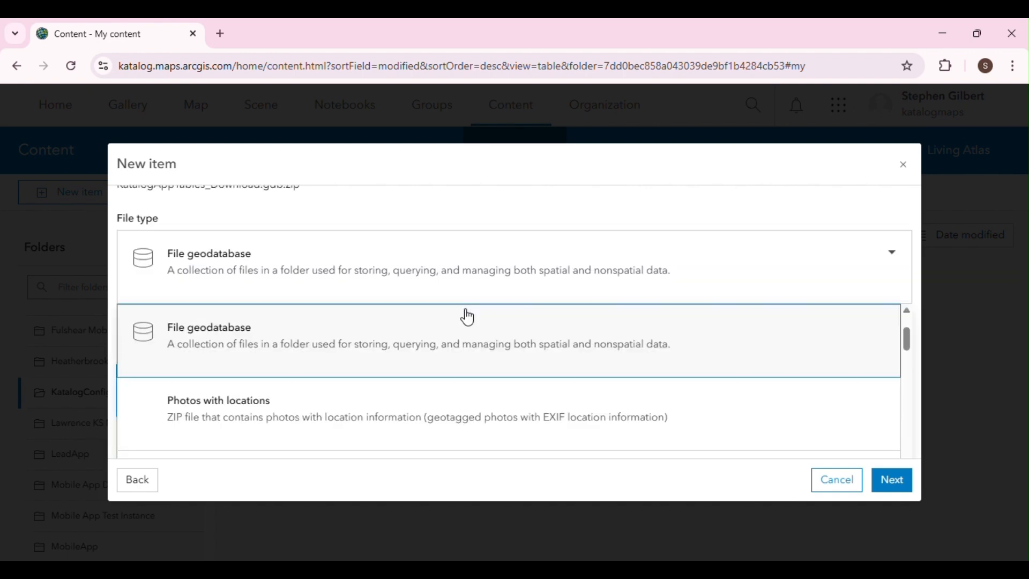
{"action": "left_click", "coordinate": [445, 356]}
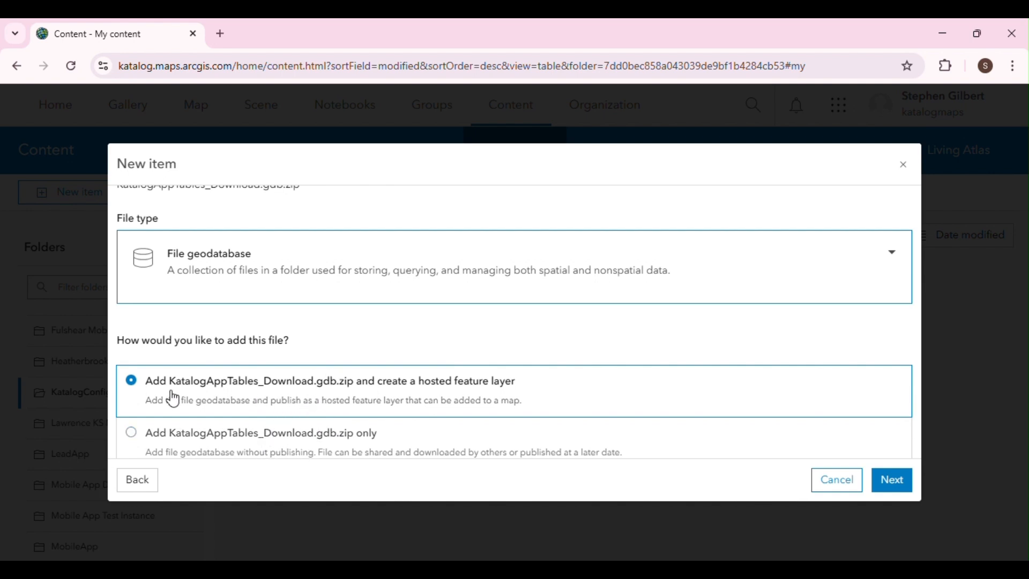
{"action": "left_click", "coordinate": [903, 482]}
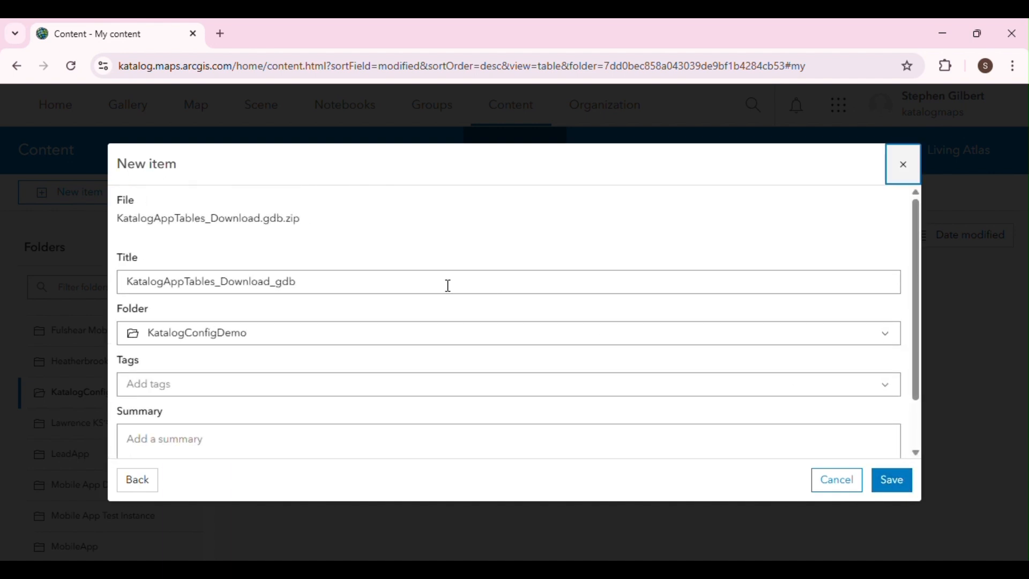
Title the new item RabbitTown_KatalogTables
{"action": "left_click_drag", "start_coordinate": [324, 281], "coordinate": [83, 279]}
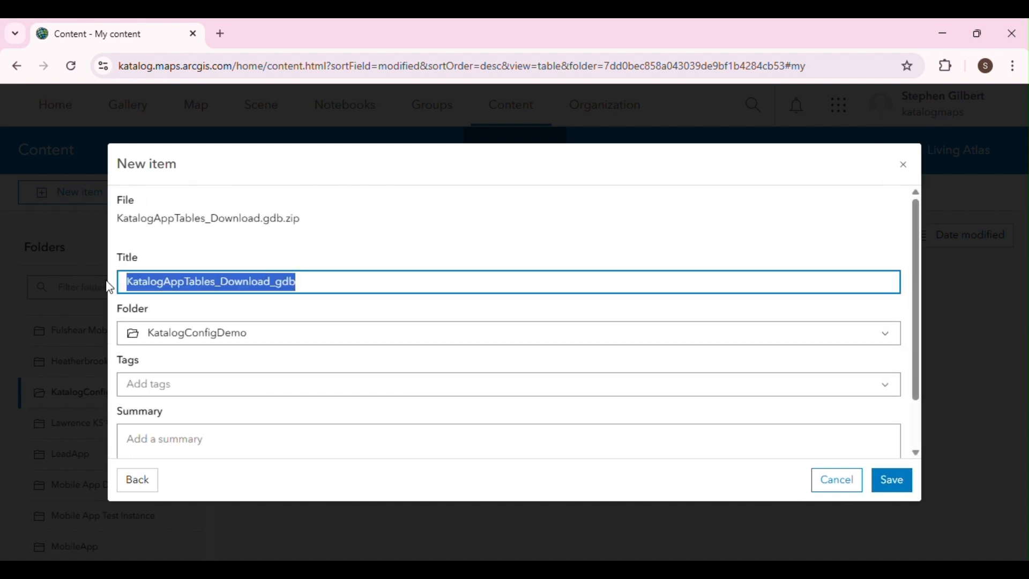
{"action": "type", "text": "M"}
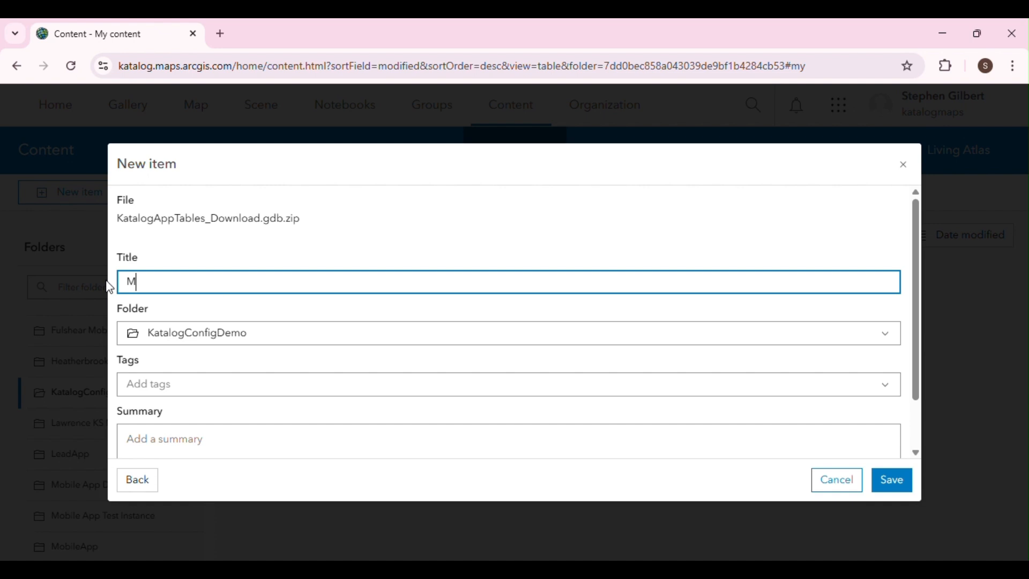
{"action": "key", "text": "BackSpace"}
{"action": "type", "text": "RabbitTow"}
{"action": "type", "text": "n_KatalogTables"}
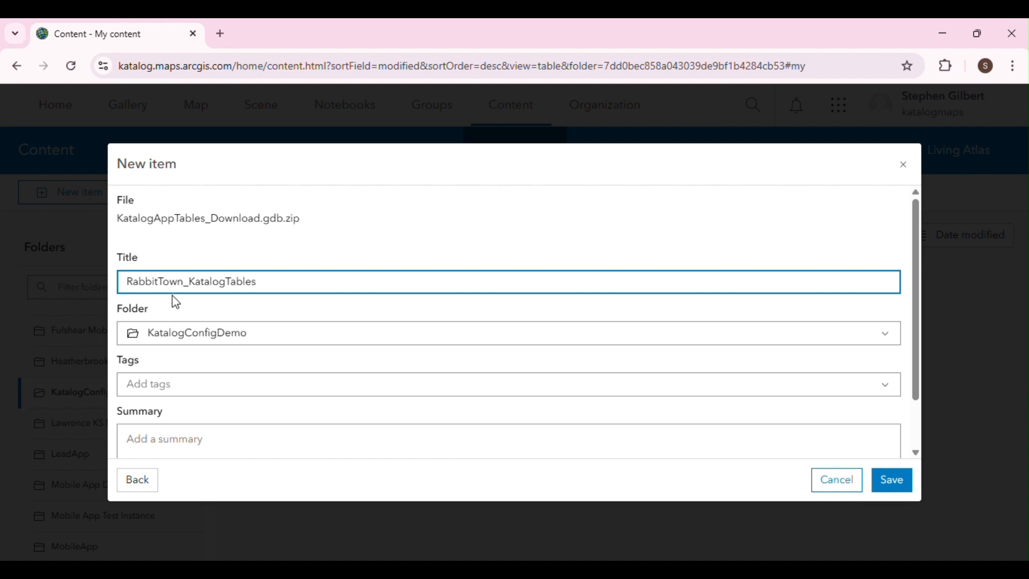
Enter the summary "Rabbit Town, Montana's Katalog configuration tables." and save the new item
{"action": "scroll", "coordinate": [742, 423], "scroll_direction": "down", "scroll_amount": 1}
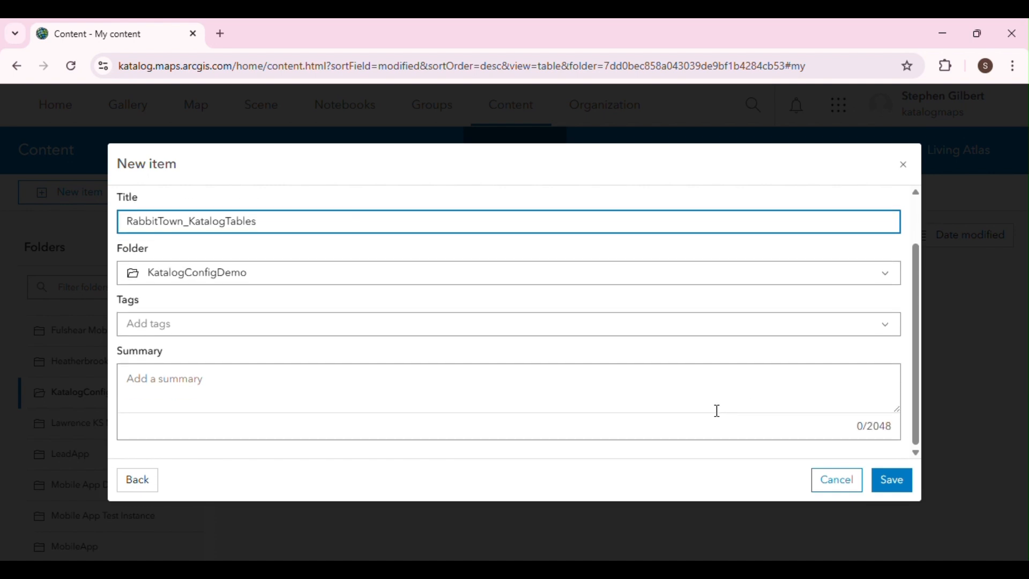
{"action": "left_click", "coordinate": [604, 391]}
{"action": "type", "text": "Ra"}
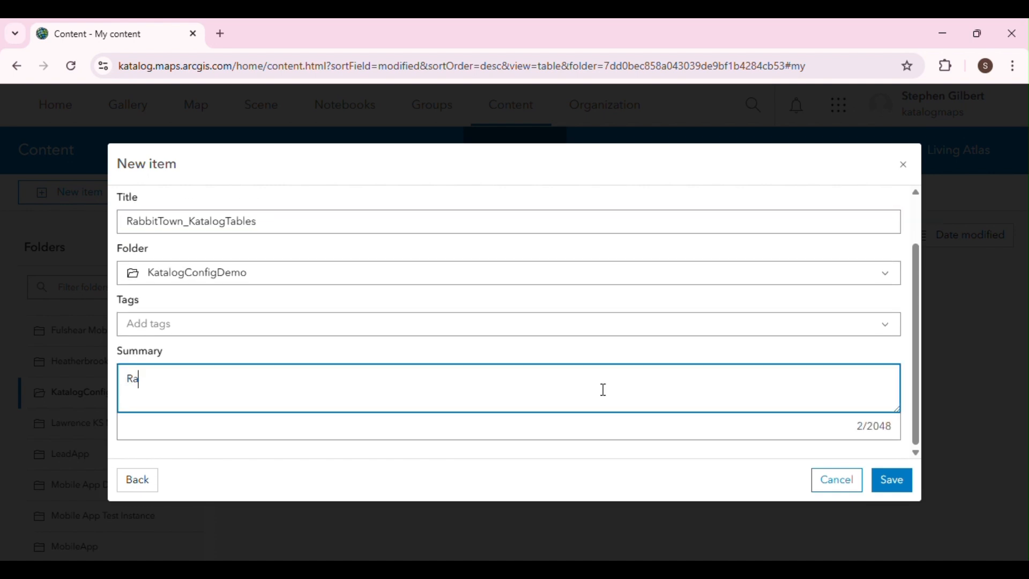
{"action": "type", "text": "bbit Town, Montana'"}
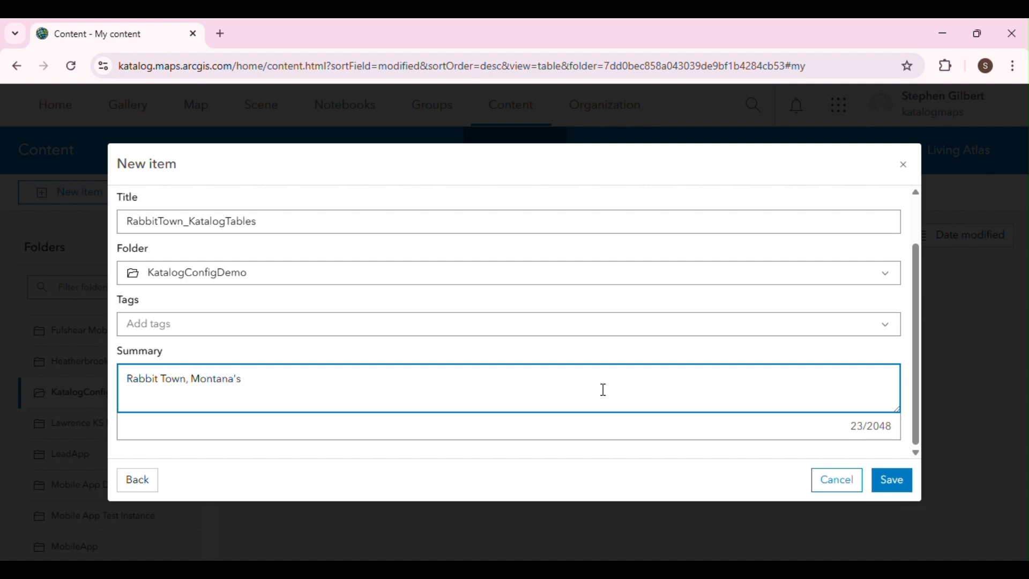
{"action": "type", "text": "s Katalog configuration tables."}
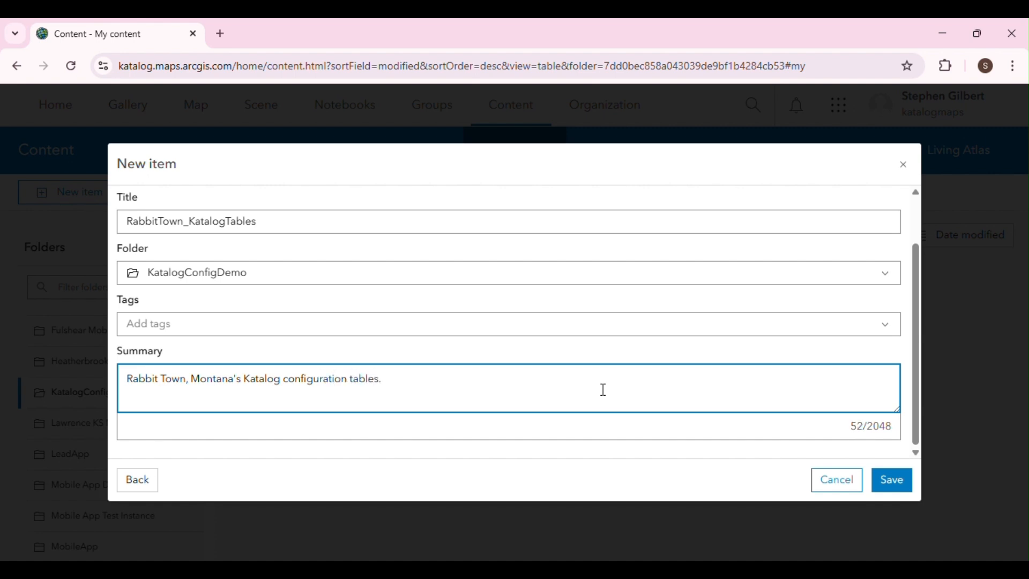
{"action": "left_click", "coordinate": [891, 478]}
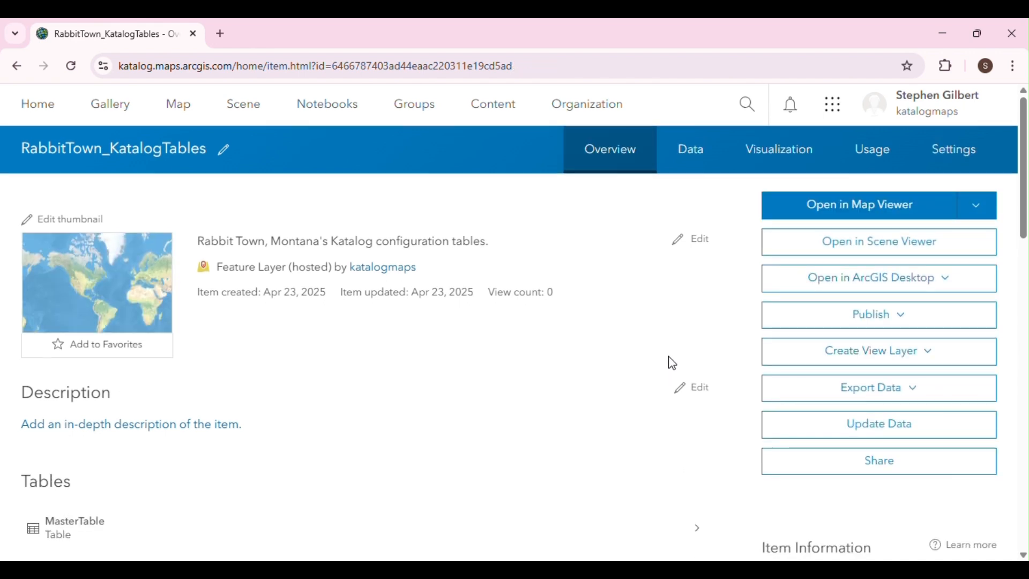
Share the RabbitTown_KatalogTables feature layer with Everyone (public) and save the sharing level
{"action": "scroll", "coordinate": [673, 364], "scroll_direction": "down", "scroll_amount": 4}
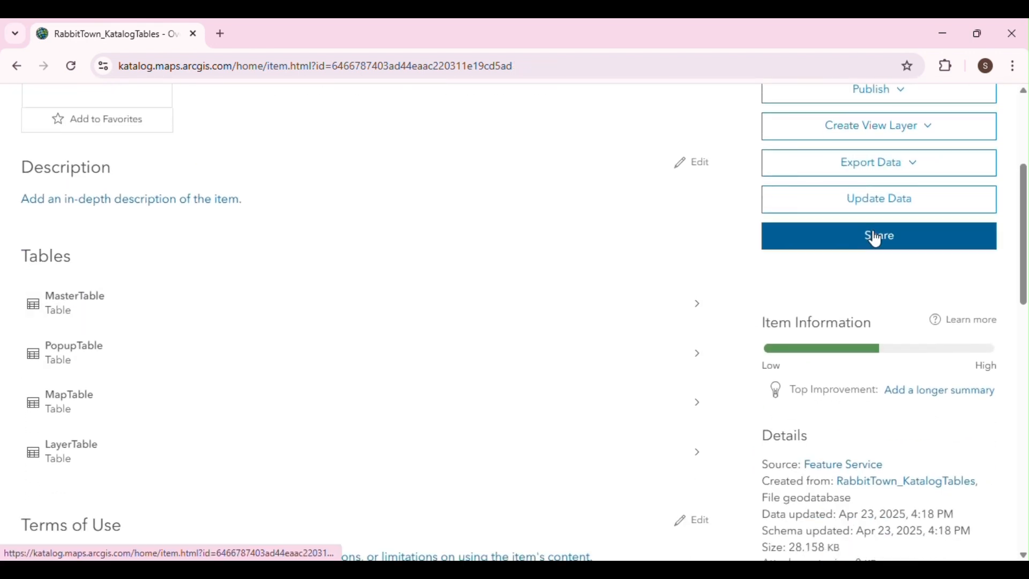
{"action": "left_click", "coordinate": [882, 244]}
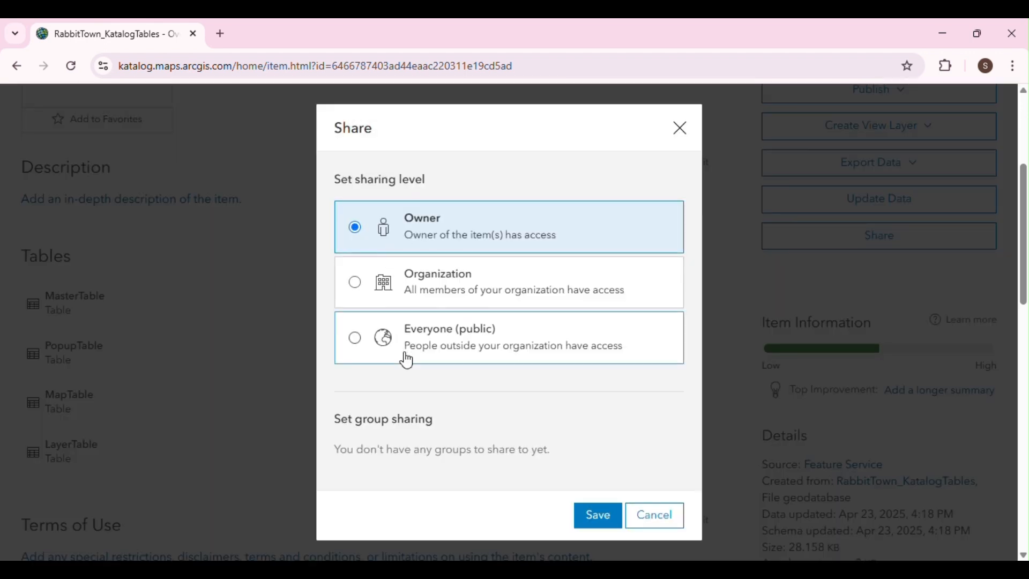
{"action": "left_click", "coordinate": [408, 346]}
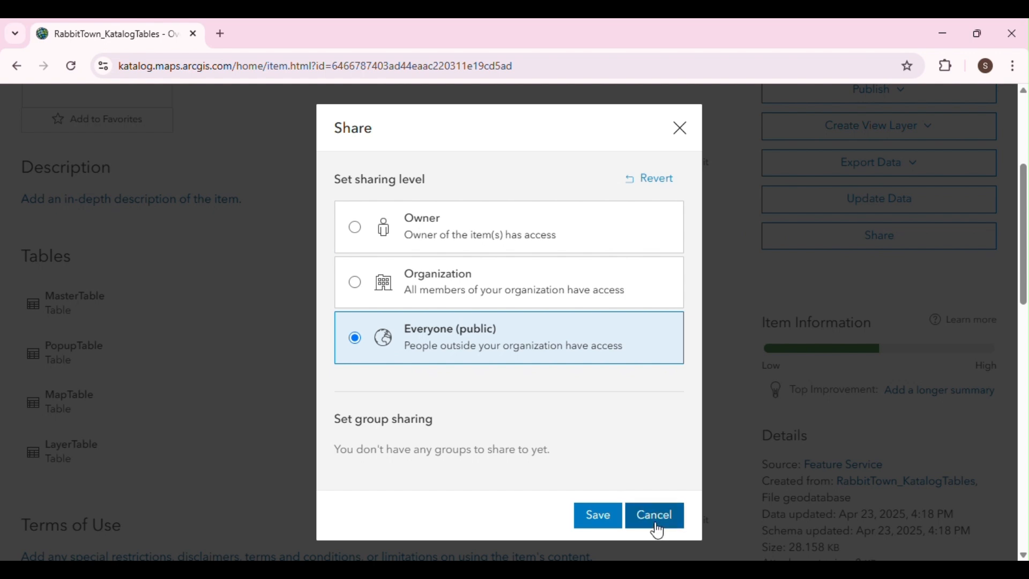
{"action": "left_click", "coordinate": [599, 519]}
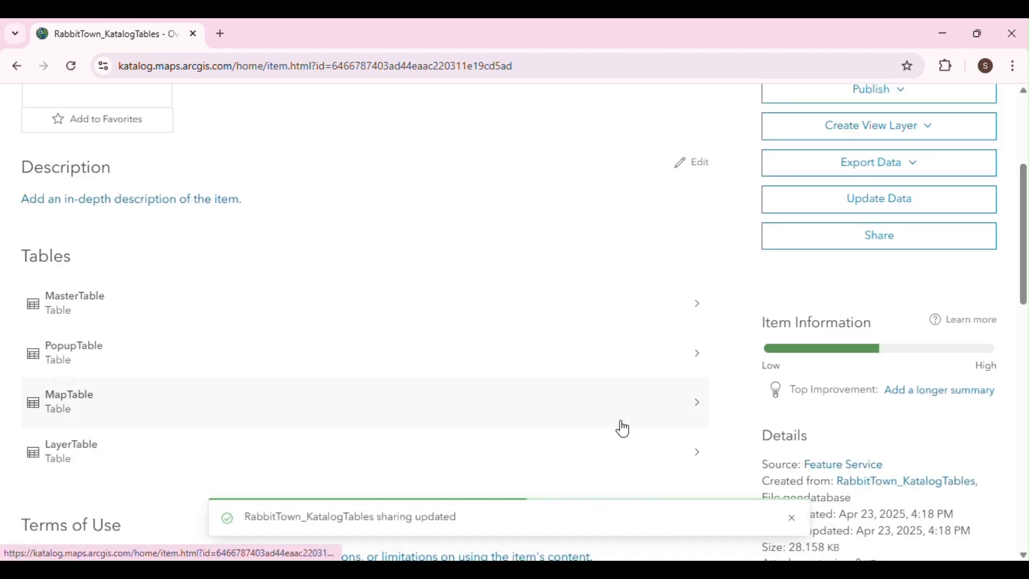
Examine the fields of the MasterTable, PopupTable, LayerTable and MapTable in the RabbitTown_KatalogTables item's data view
{"action": "scroll", "coordinate": [622, 427], "scroll_direction": "up", "scroll_amount": 4}
{"action": "left_click", "coordinate": [691, 150]}
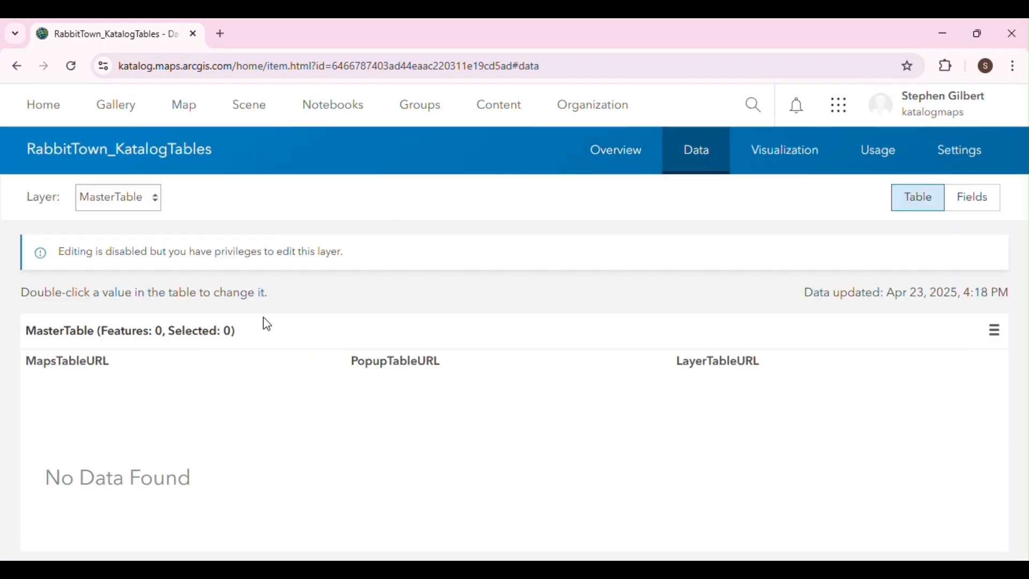
{"action": "left_click", "coordinate": [124, 204]}
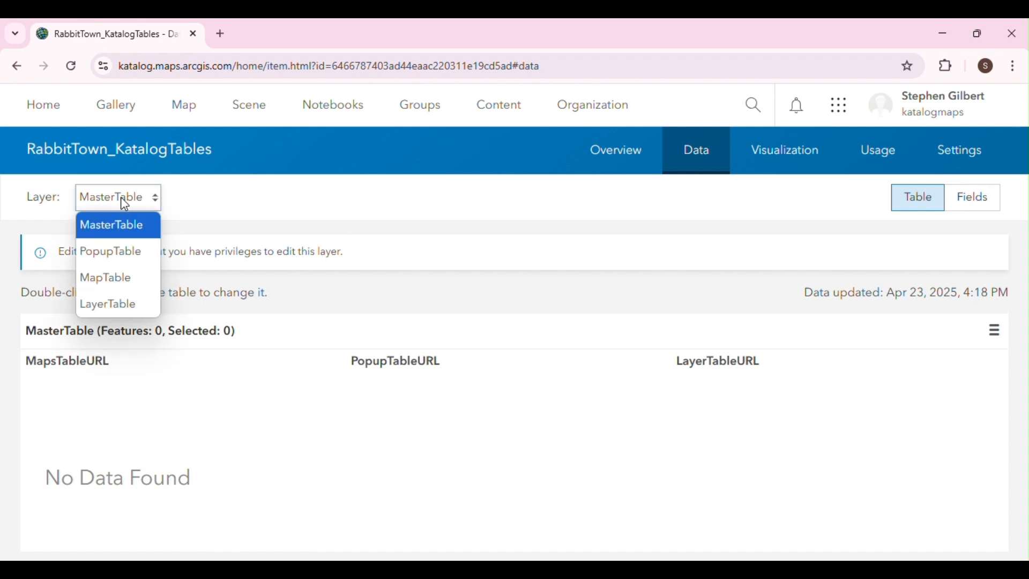
{"action": "left_click", "coordinate": [117, 257]}
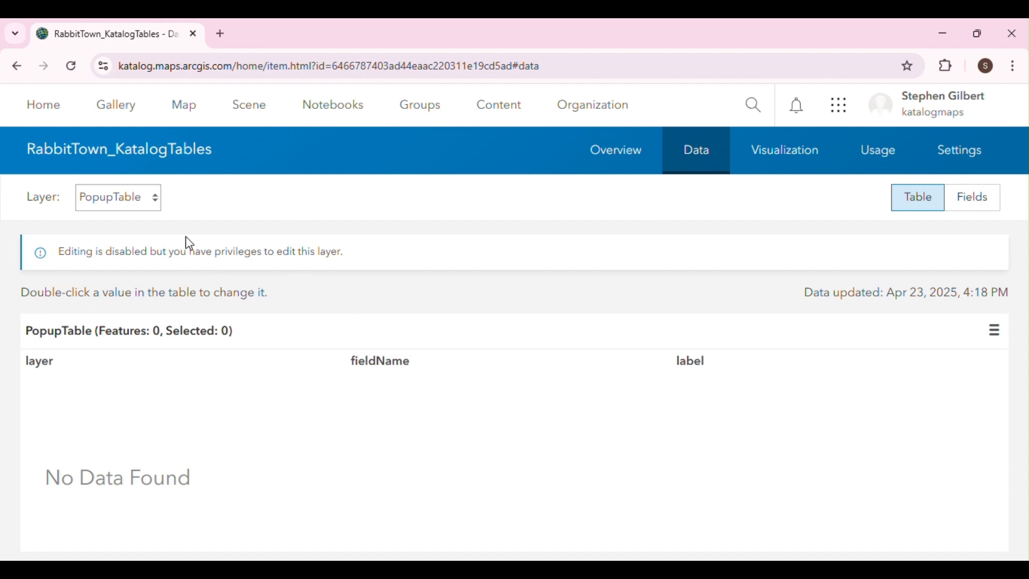
{"action": "left_click", "coordinate": [111, 201]}
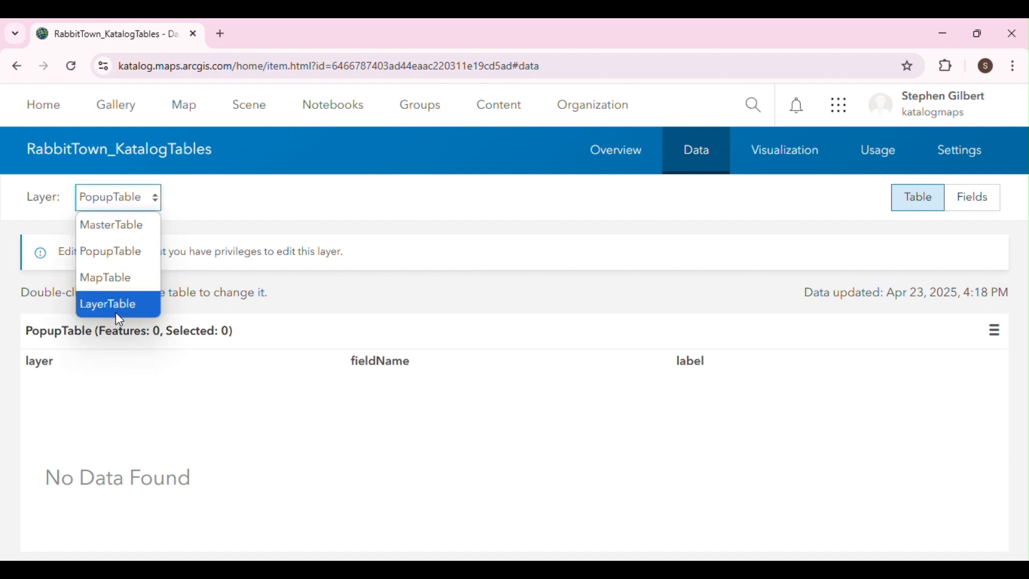
{"action": "left_click", "coordinate": [119, 314]}
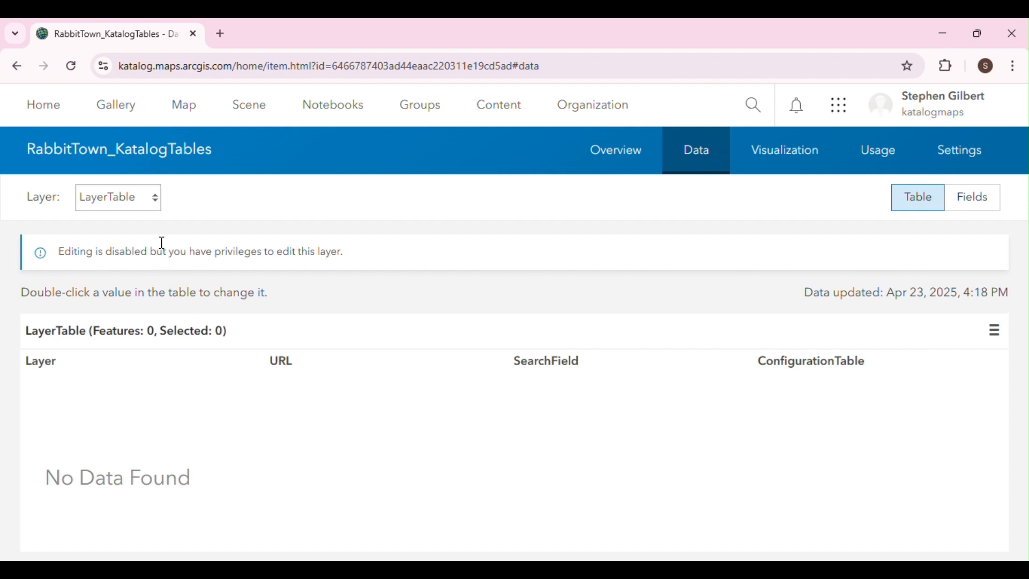
{"action": "left_click", "coordinate": [129, 200]}
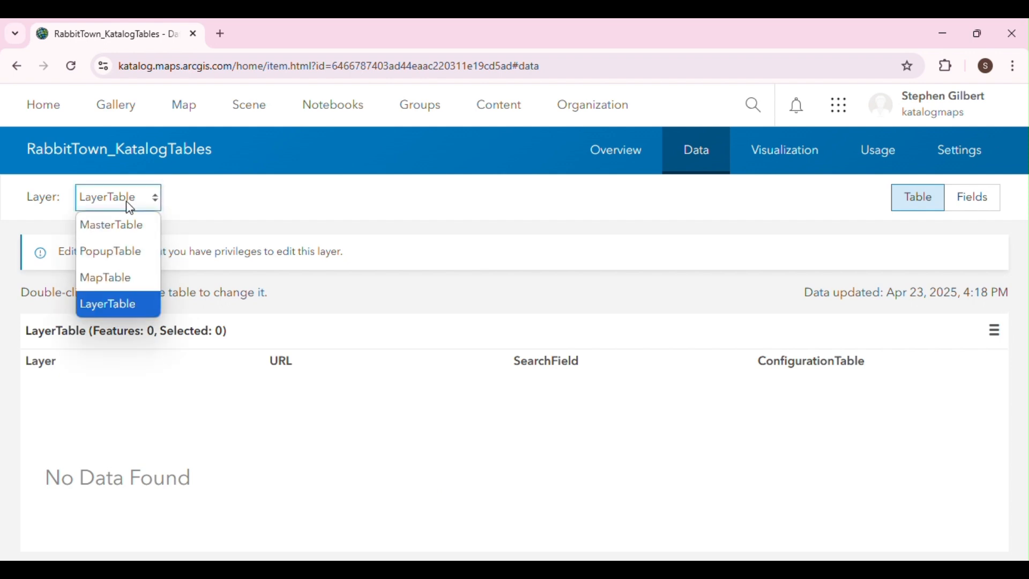
{"action": "left_click", "coordinate": [113, 291]}
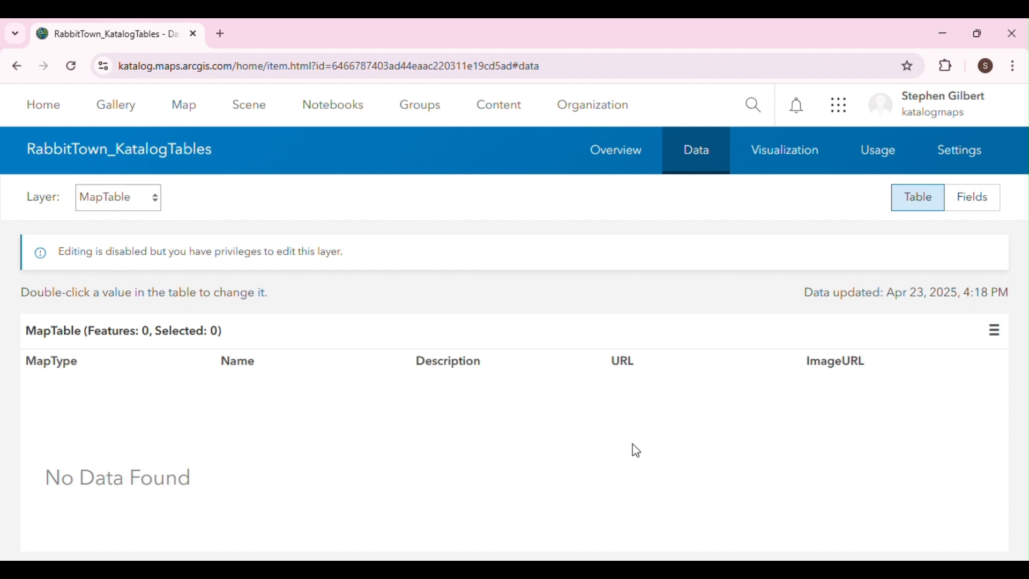
Return to the RabbitTown_KatalogTables item overview and copy the feature layer's service URL
{"action": "left_click", "coordinate": [615, 159]}
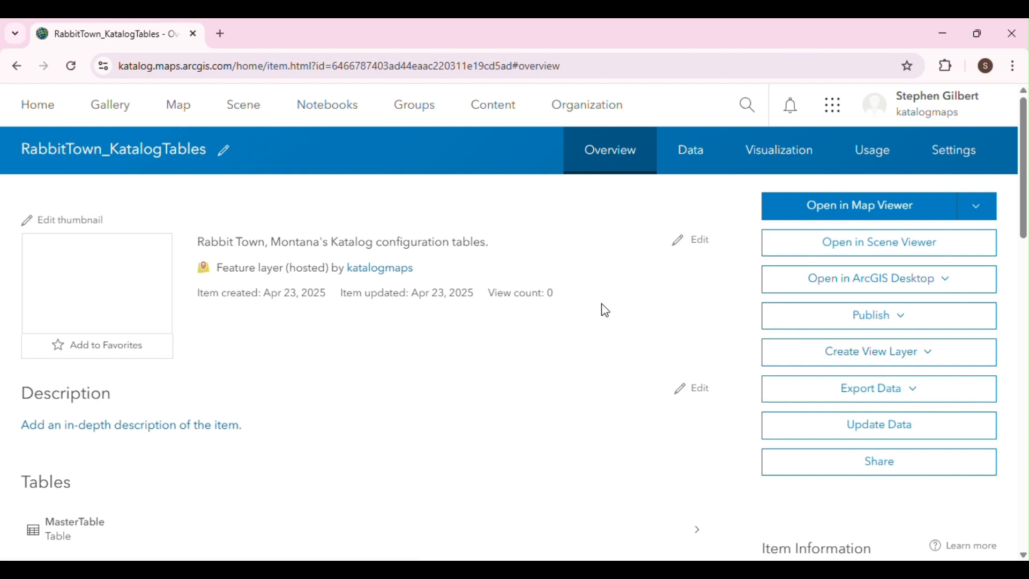
{"action": "scroll", "coordinate": [602, 305], "scroll_direction": "down", "scroll_amount": 5}
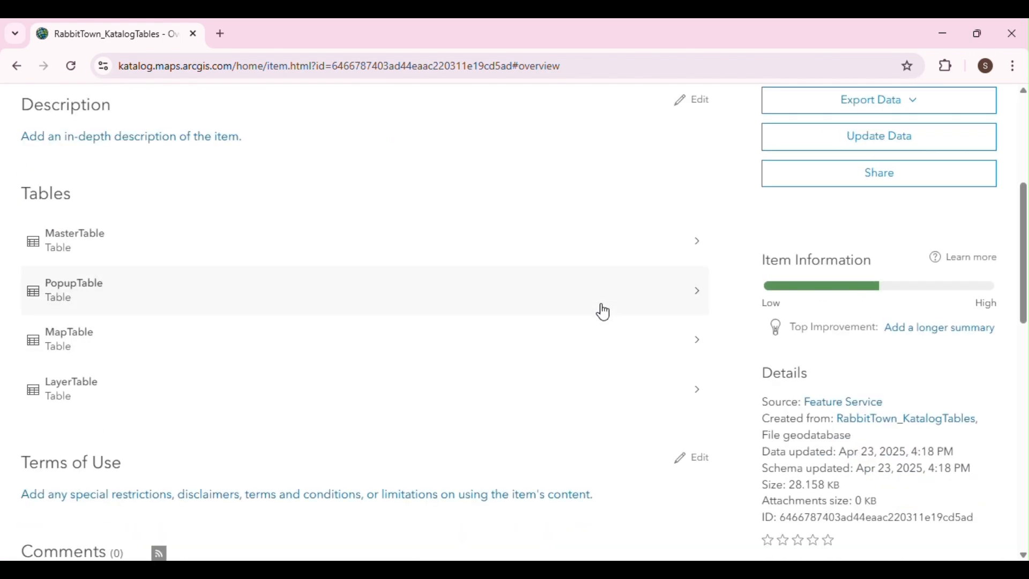
{"action": "scroll", "coordinate": [605, 312], "scroll_direction": "down", "scroll_amount": 3}
{"action": "scroll", "coordinate": [603, 311], "scroll_direction": "down", "scroll_amount": 8}
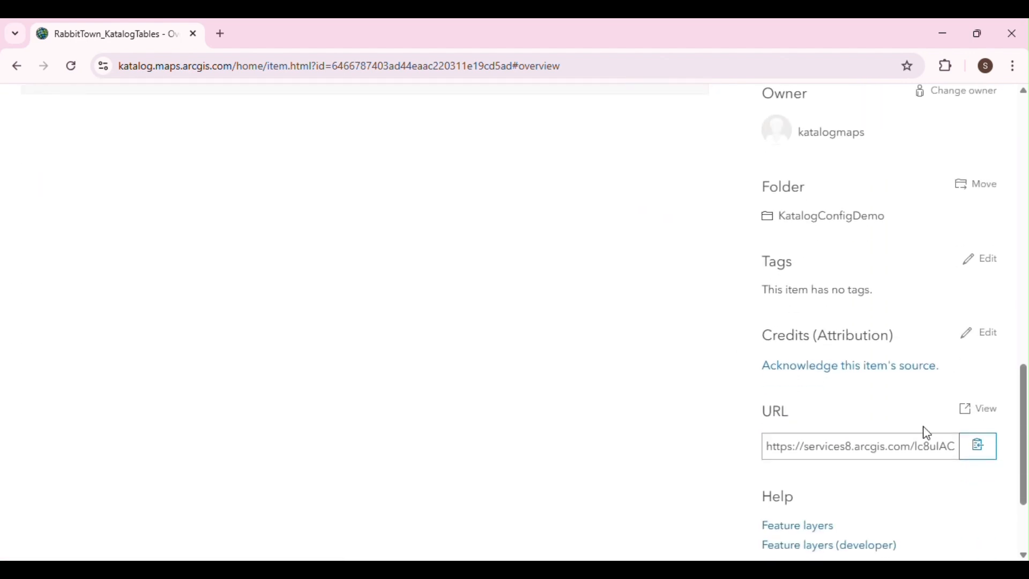
{"action": "left_click", "coordinate": [982, 455]}
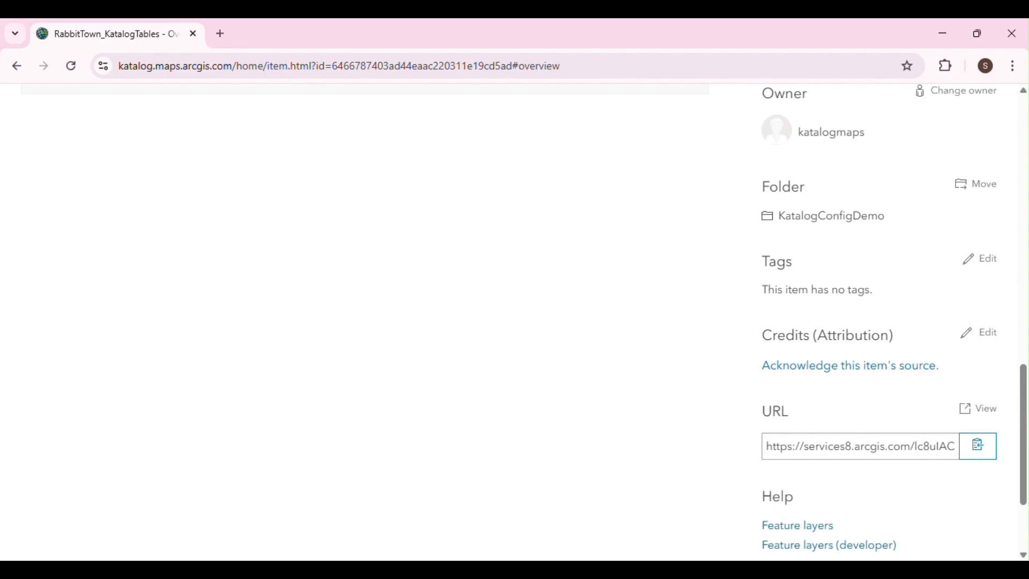
Switch to ArcGIS Pro and add the copied RabbitTown_KatalogTables FeatureServer URL to the map as data from a path
{"action": "left_click", "coordinate": [715, 573]}
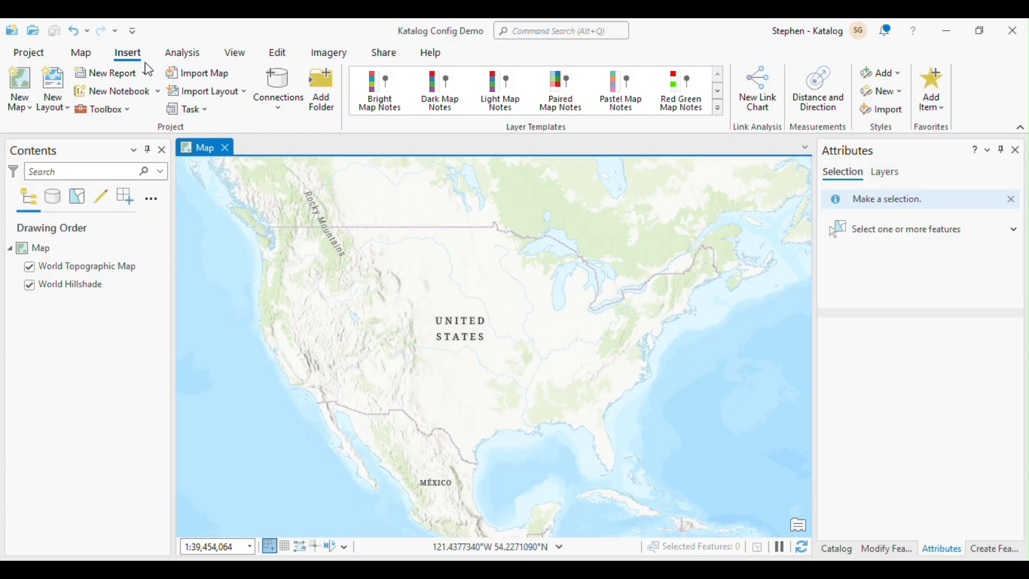
{"action": "left_click", "coordinate": [81, 53]}
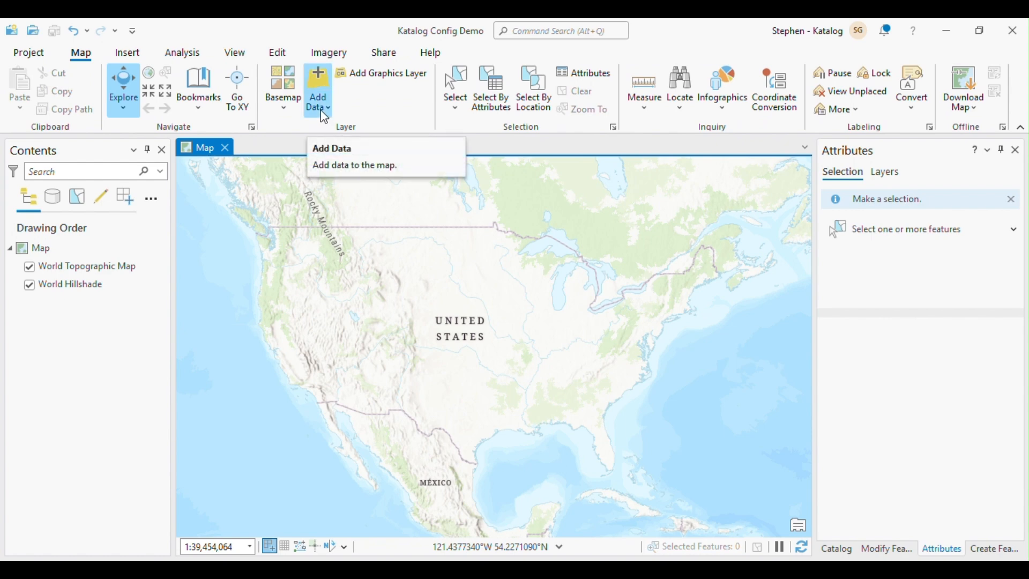
{"action": "left_click", "coordinate": [320, 112]}
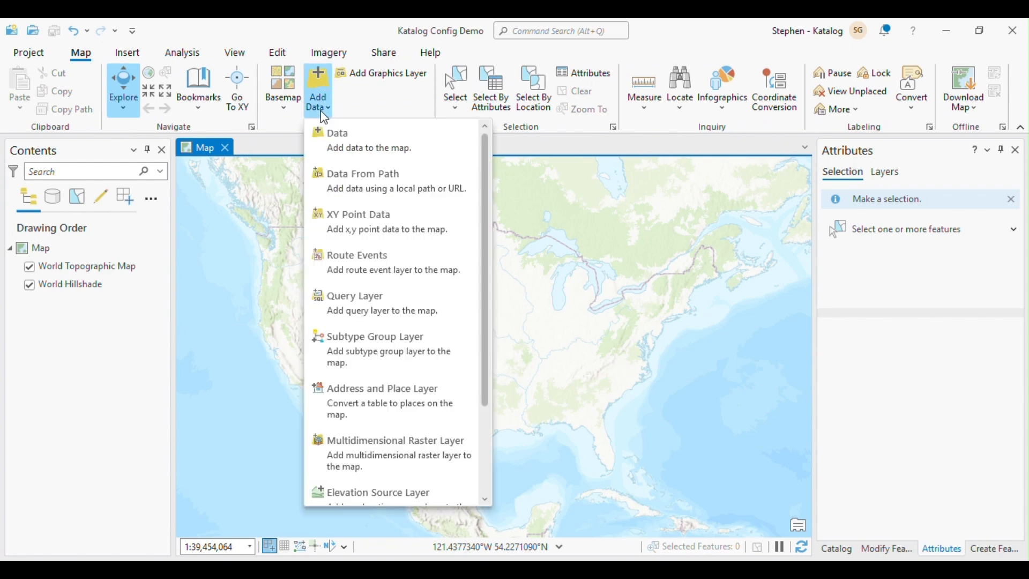
{"action": "left_click", "coordinate": [385, 197]}
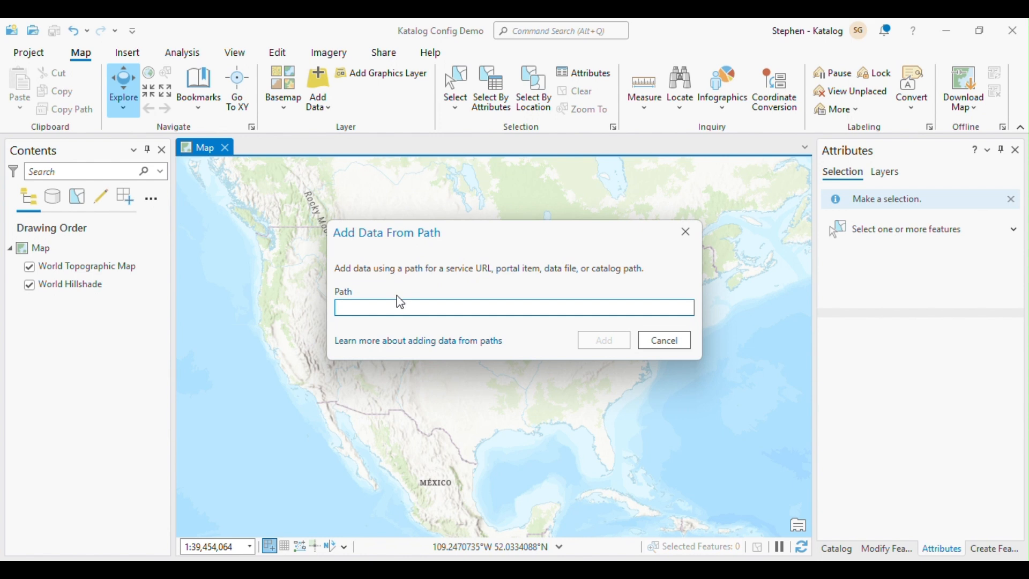
{"action": "key", "text": "ctrl+v"}
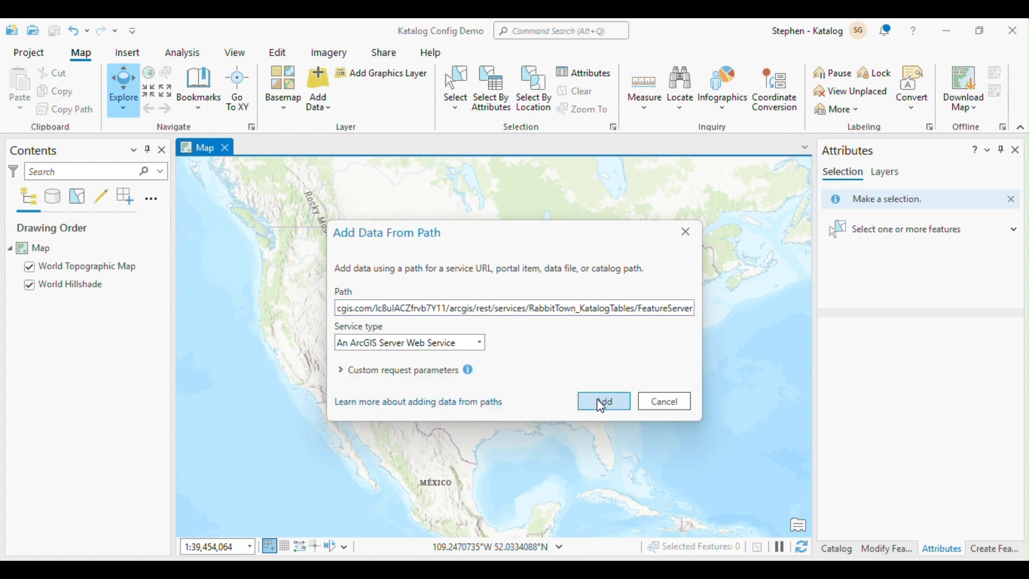
{"action": "left_click", "coordinate": [602, 403]}
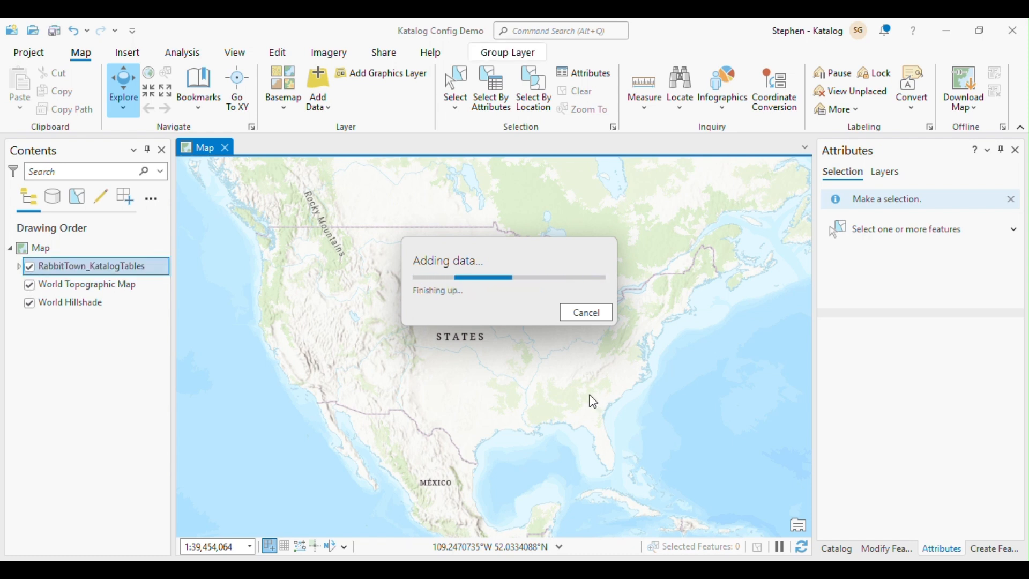
Expand the RabbitTown_KatalogTables group, open the MasterTable and widen its MapsTableURL and PopupTableURL columns
{"action": "left_click", "coordinate": [20, 266]}
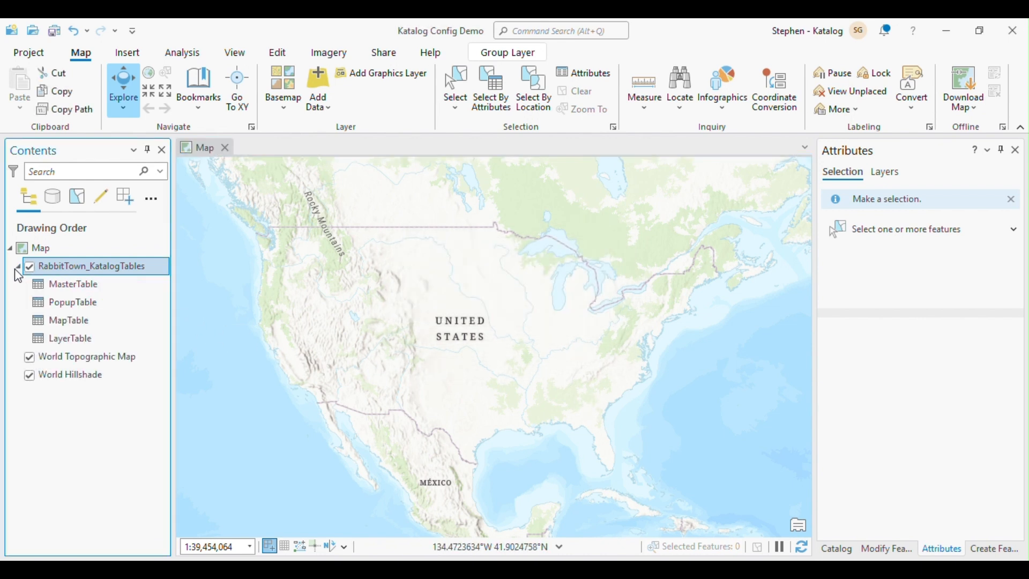
{"action": "left_click", "coordinate": [74, 292]}
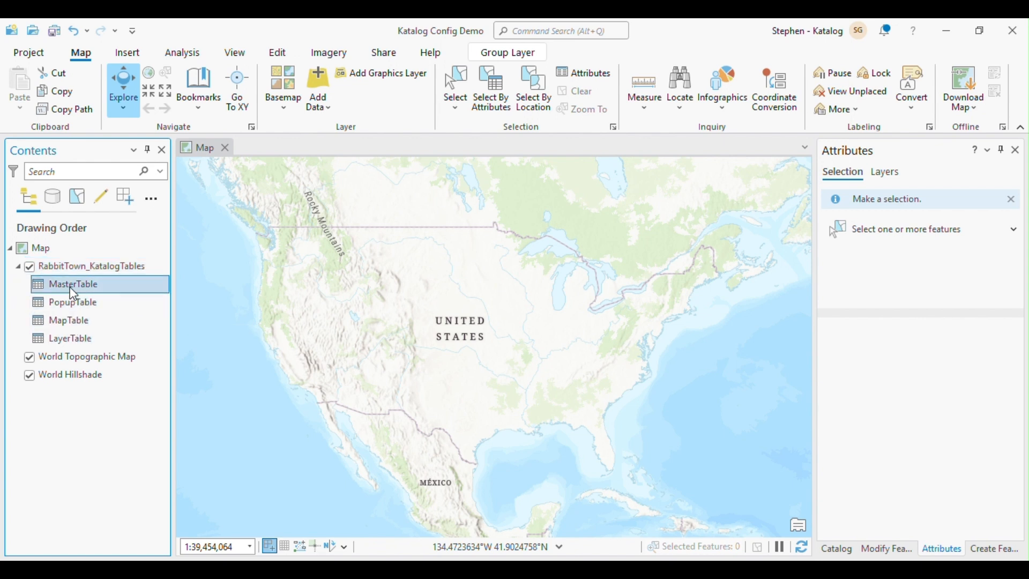
{"action": "right_click", "coordinate": [74, 292]}
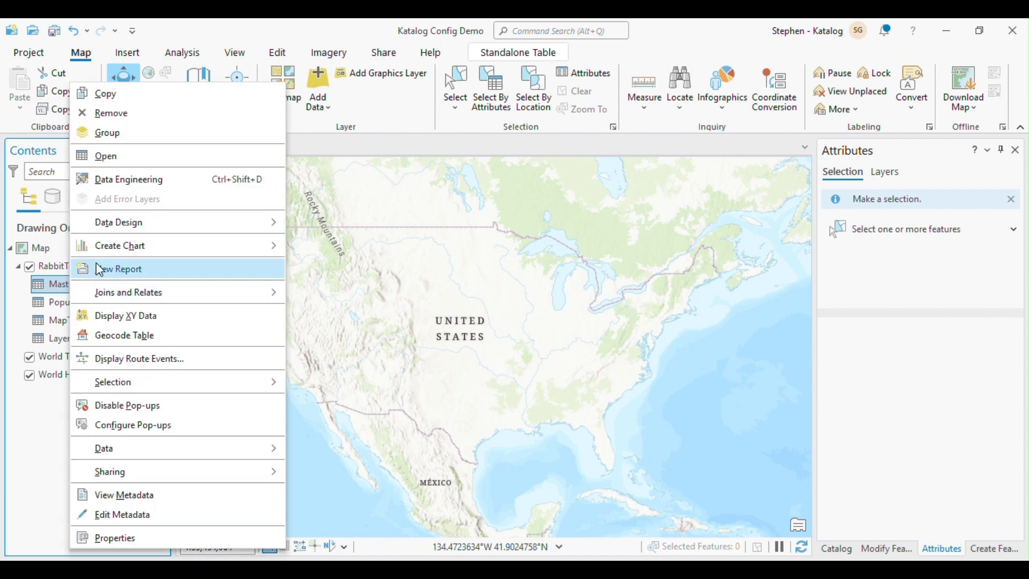
{"action": "left_click", "coordinate": [115, 158]}
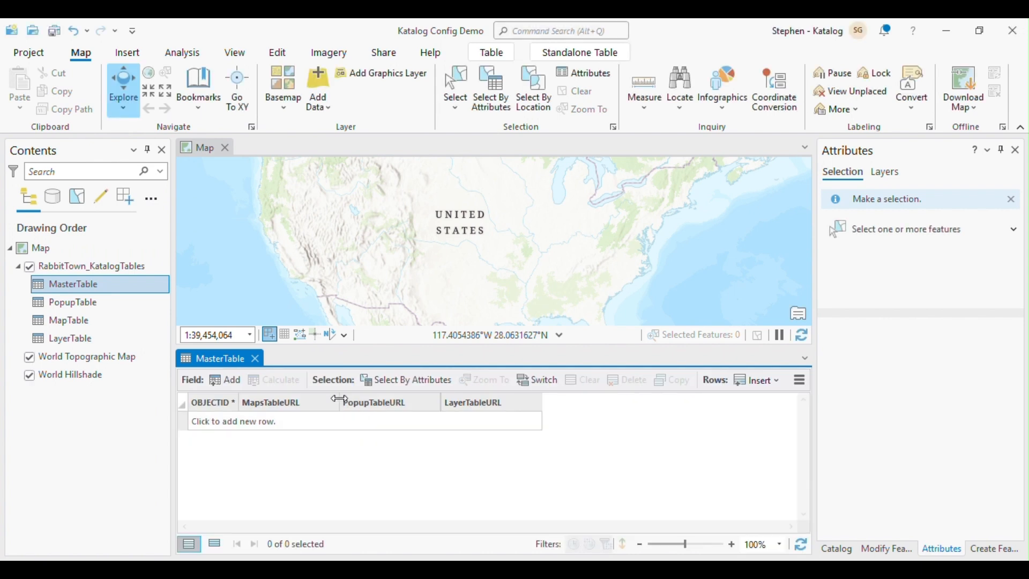
{"action": "left_click_drag", "start_coordinate": [339, 402], "coordinate": [380, 403]}
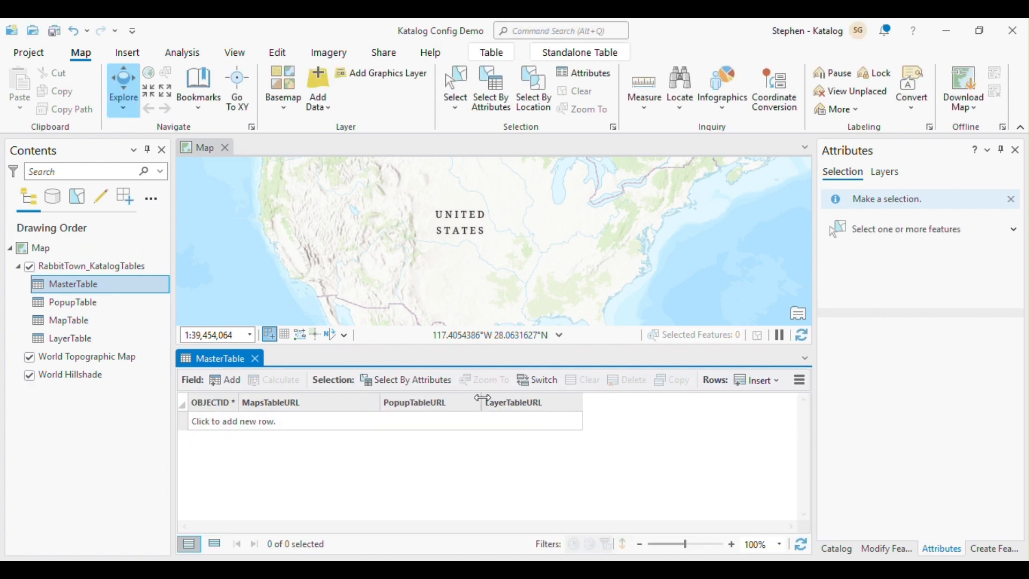
{"action": "left_click_drag", "start_coordinate": [482, 397], "coordinate": [523, 402]}
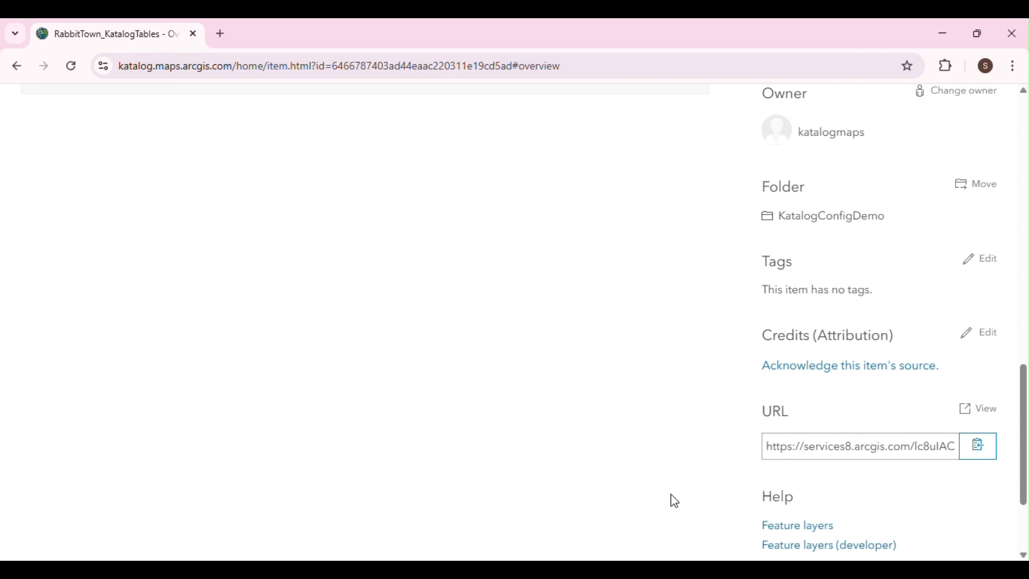
Switch back to ArcGIS Online, open the PopupTable sublayer of RabbitTown_KatalogTables and copy its URL
{"action": "scroll", "coordinate": [655, 413], "scroll_direction": "up", "scroll_amount": 5}
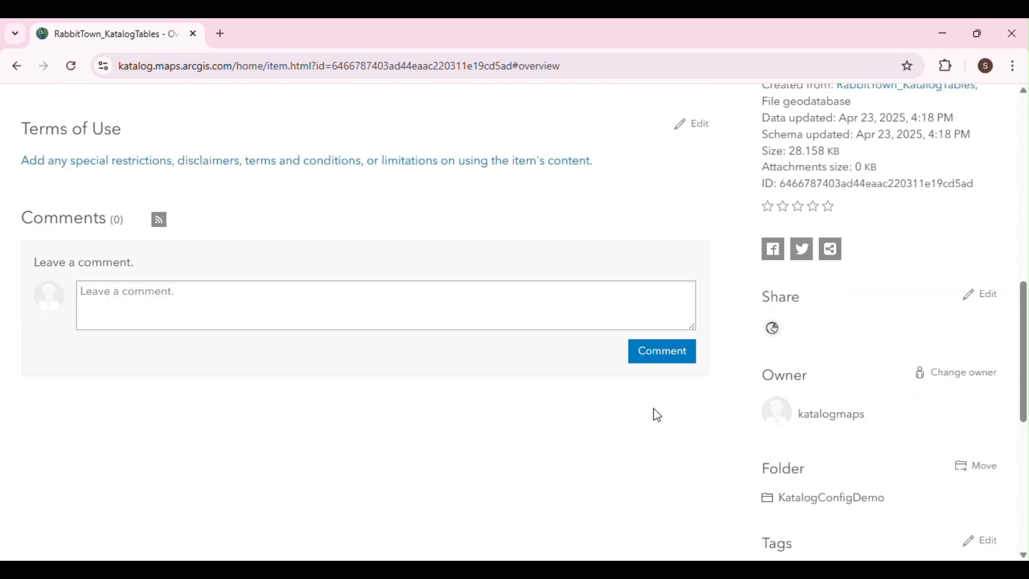
{"action": "scroll", "coordinate": [659, 415], "scroll_direction": "up", "scroll_amount": 3}
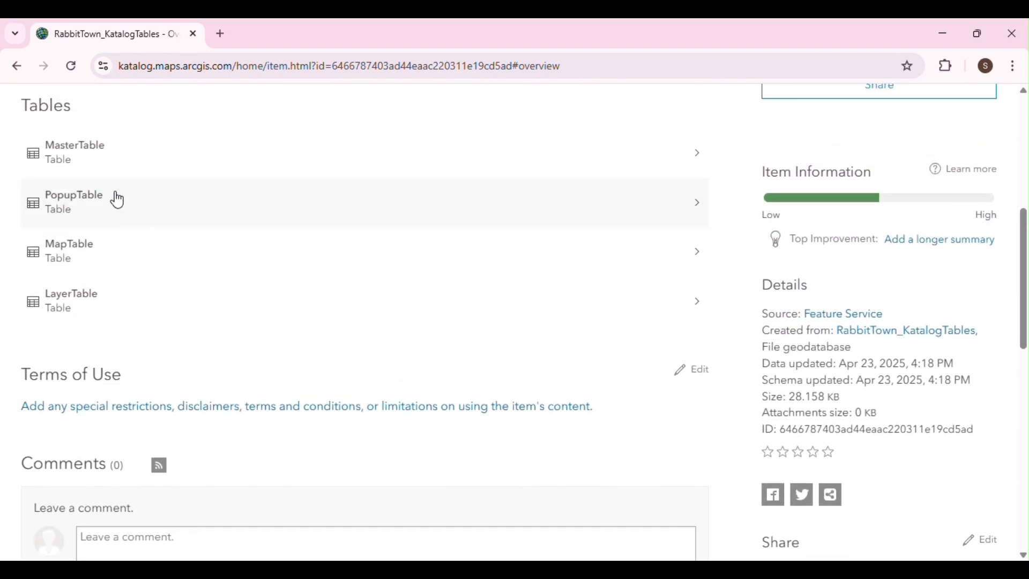
{"action": "left_click", "coordinate": [107, 201]}
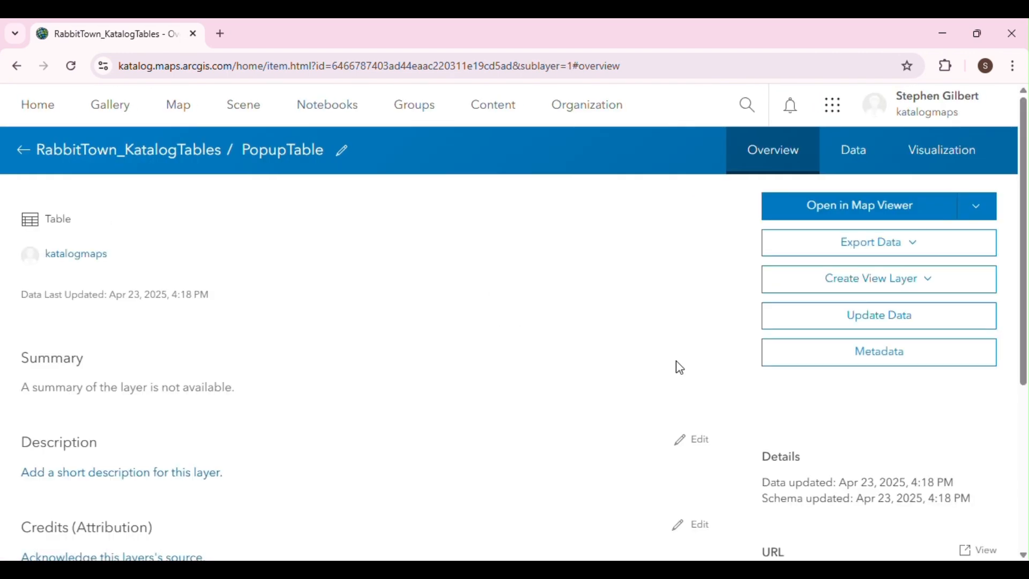
{"action": "scroll", "coordinate": [655, 369], "scroll_direction": "down", "scroll_amount": 5}
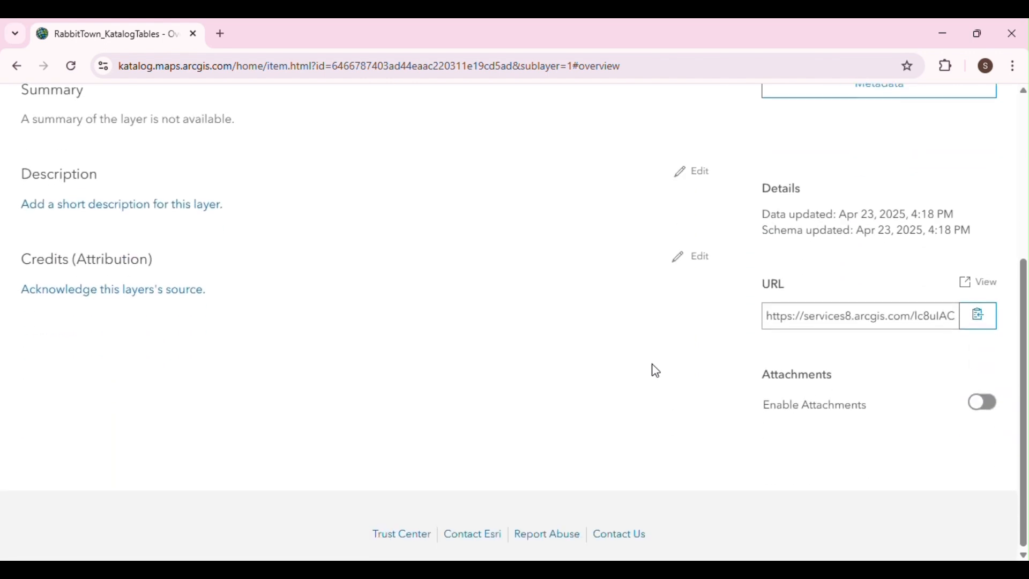
{"action": "left_click", "coordinate": [981, 317]}
In ArcGIS Pro, add a row to the MasterTable with the copied PopupTable URL, ending in FeatureServer/1, as its PopupTableURL
{"action": "left_click", "coordinate": [654, 569]}
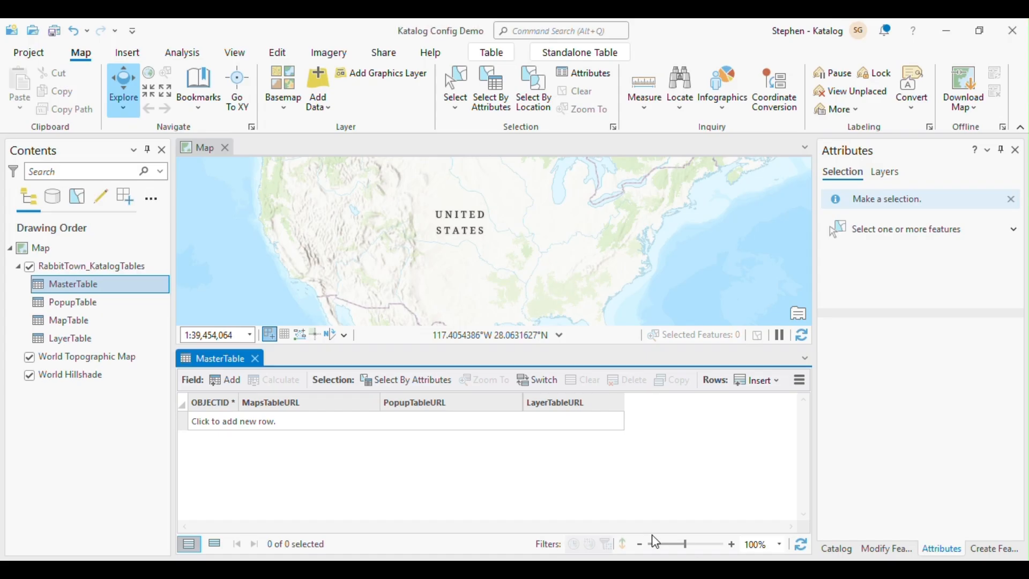
{"action": "left_click", "coordinate": [416, 424]}
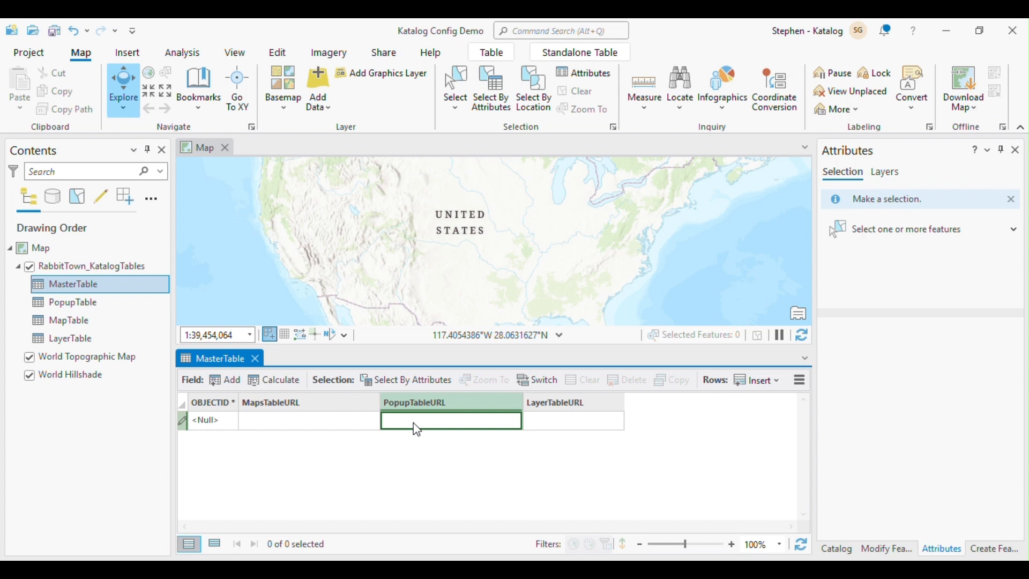
{"action": "key", "text": "ctrl+v"}
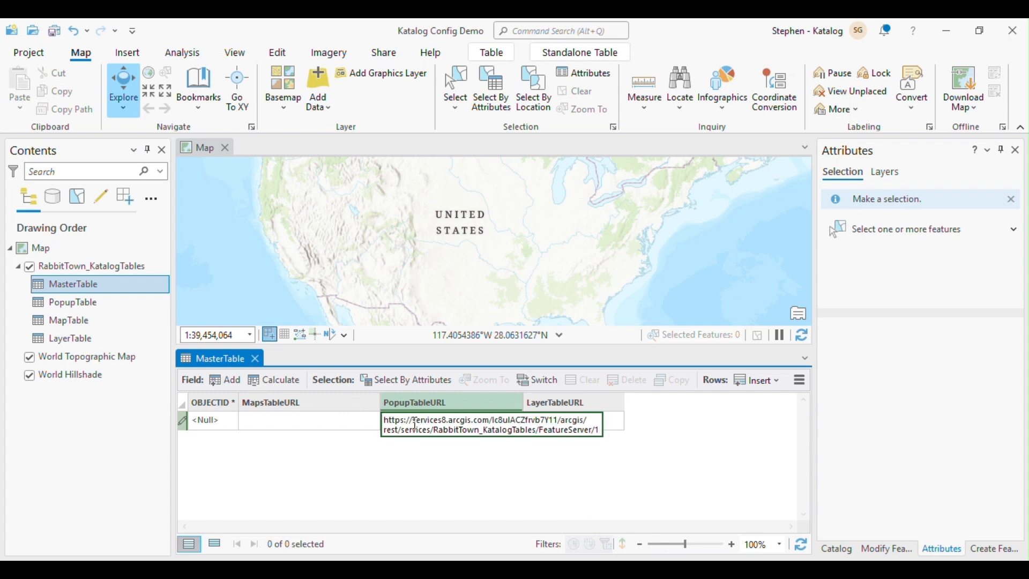
{"action": "key", "text": "Return"}
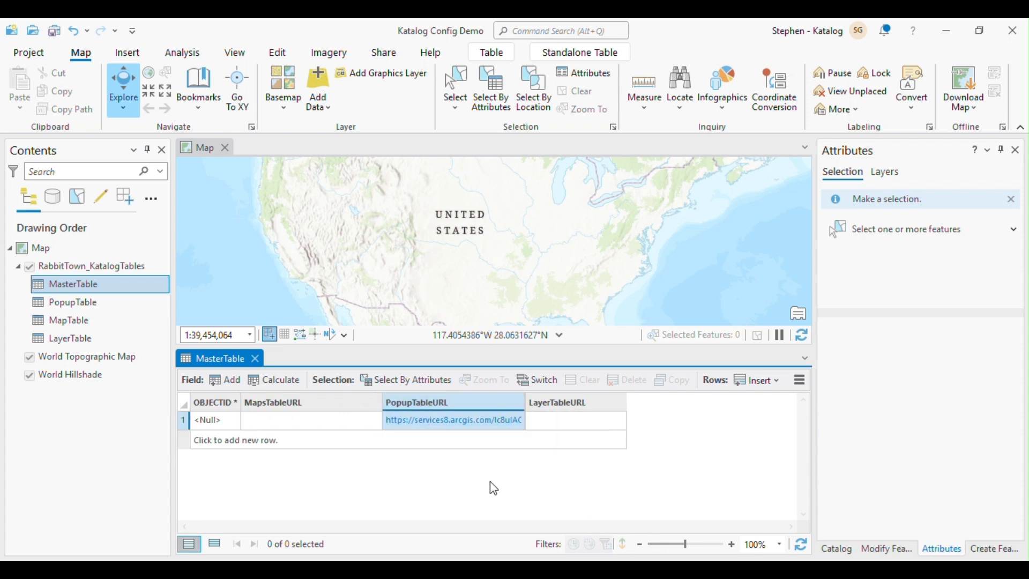
{"action": "left_click", "coordinate": [494, 488]}
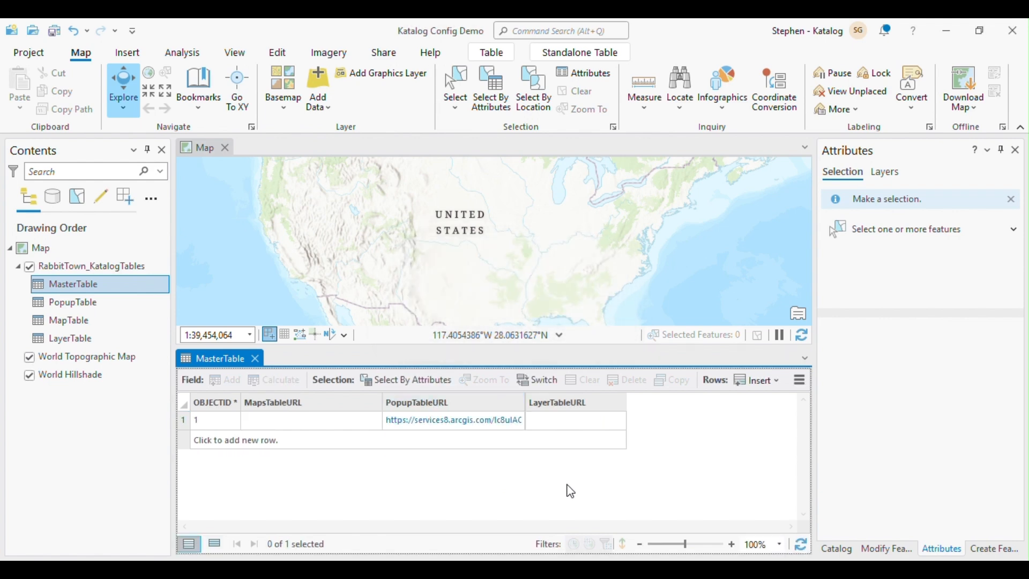
Switch to ArcGIS Online, open the LayerTable sublayer of RabbitTown_KatalogTables and copy its URL
{"action": "key", "text": "alt+Tab"}
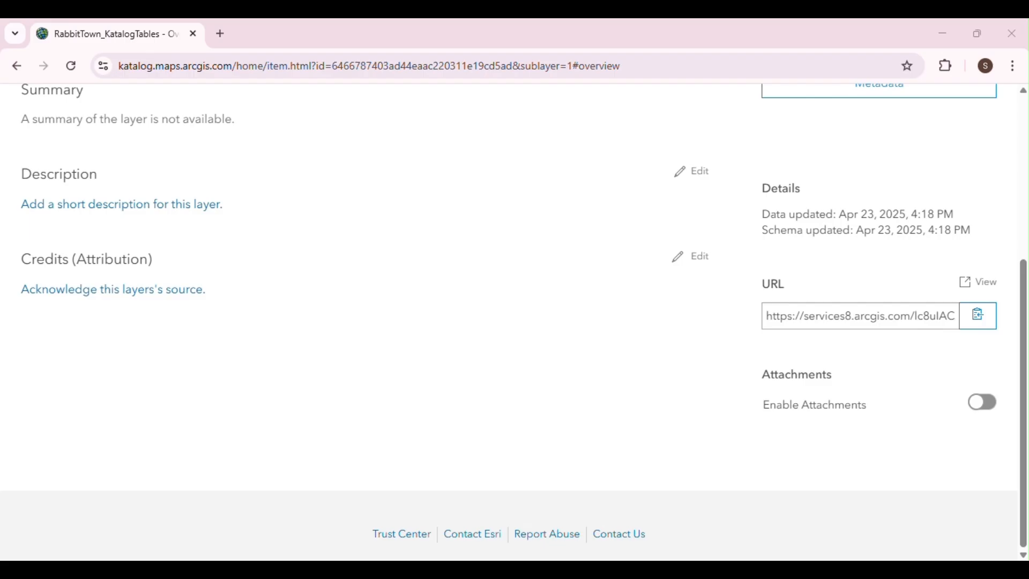
{"action": "scroll", "coordinate": [456, 376], "scroll_direction": "up", "scroll_amount": 5}
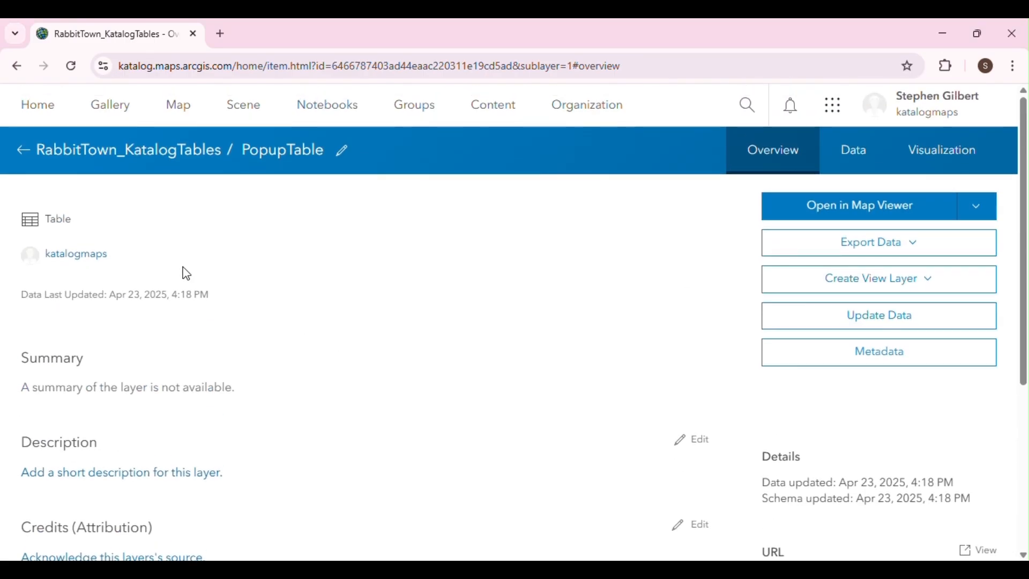
{"action": "left_click", "coordinate": [50, 152]}
{"action": "scroll", "coordinate": [94, 412], "scroll_direction": "down", "scroll_amount": 5}
{"action": "left_click", "coordinate": [102, 395]}
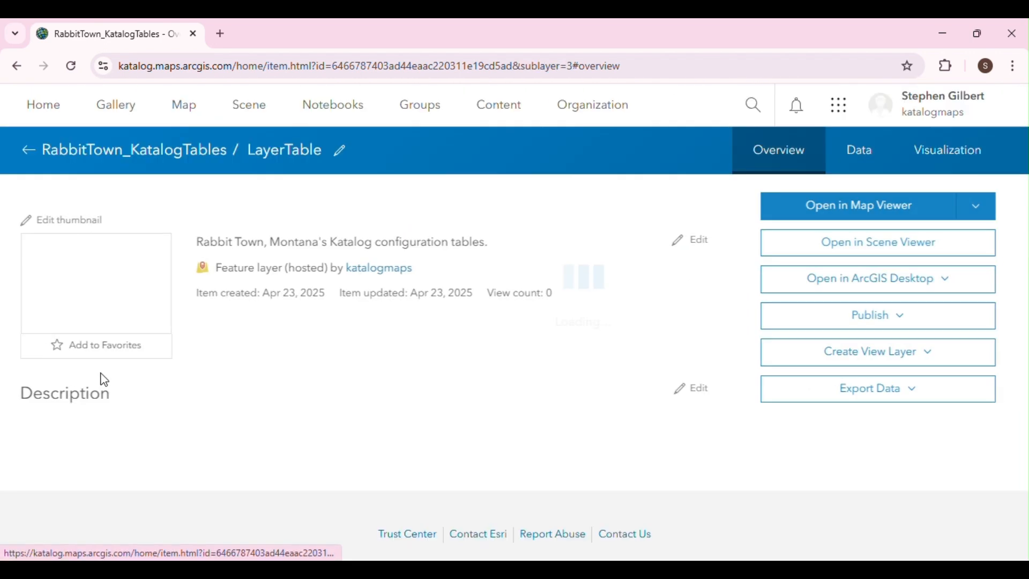
{"action": "scroll", "coordinate": [767, 431], "scroll_direction": "down", "scroll_amount": 5}
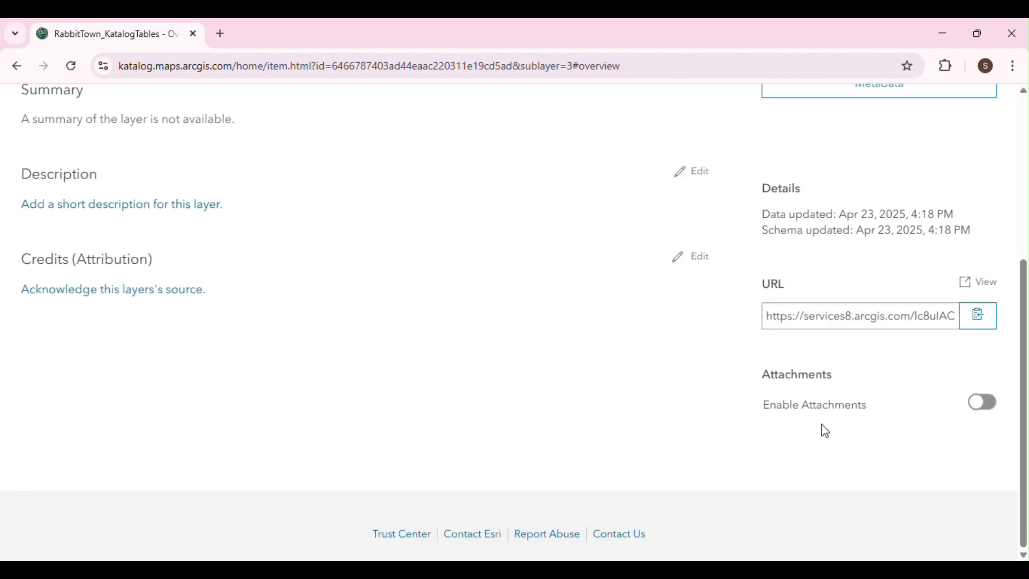
{"action": "left_click", "coordinate": [979, 317]}
Switch to ArcGIS Pro and enter the copied LayerTable URL as the LayerTableURL in row 1 of the MasterTable
{"action": "key", "text": "alt+Tab"}
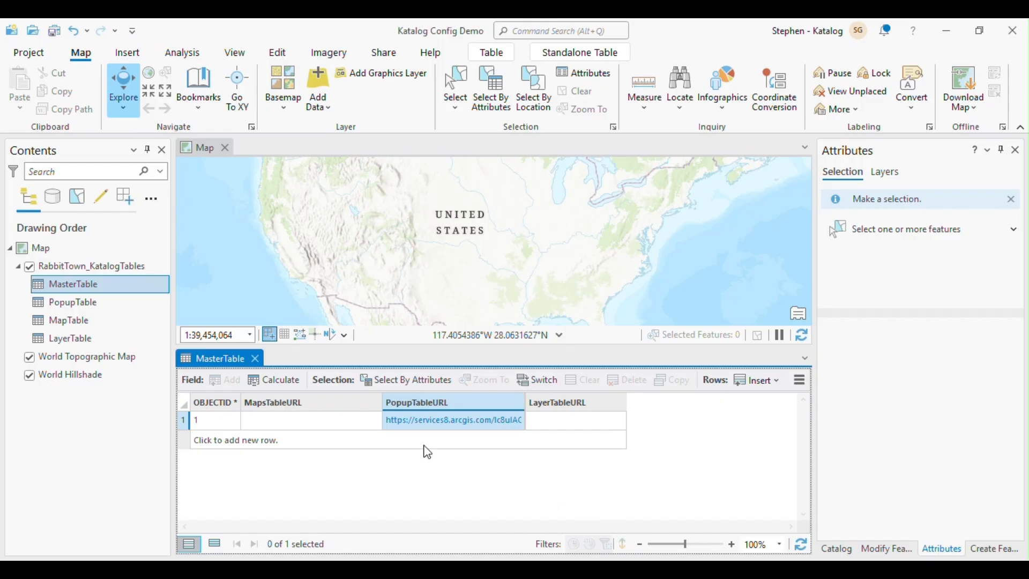
{"action": "left_click", "coordinate": [553, 422]}
{"action": "left_click", "coordinate": [556, 424]}
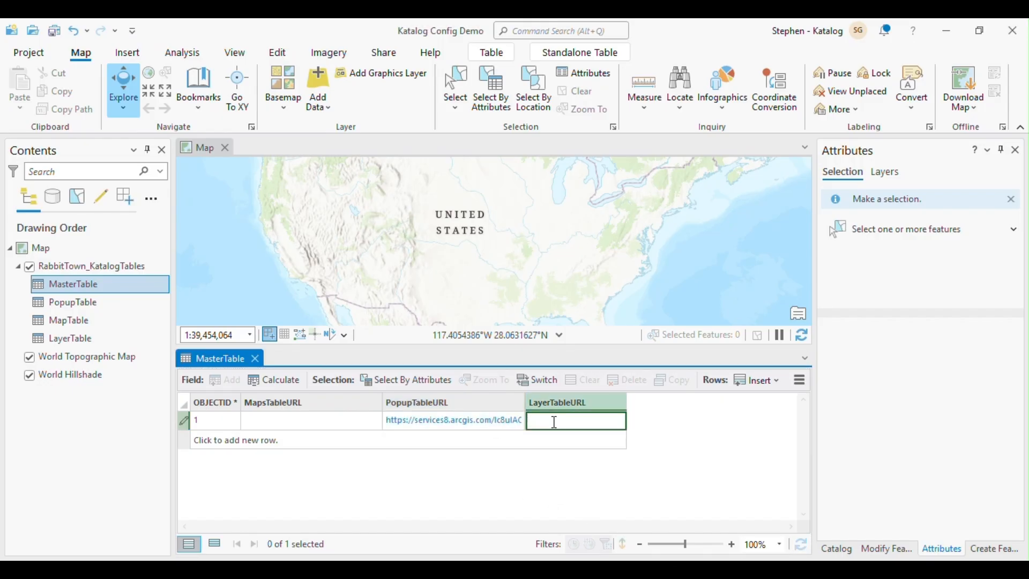
{"action": "key", "text": "ctrl+v"}
{"action": "key", "text": "Return"}
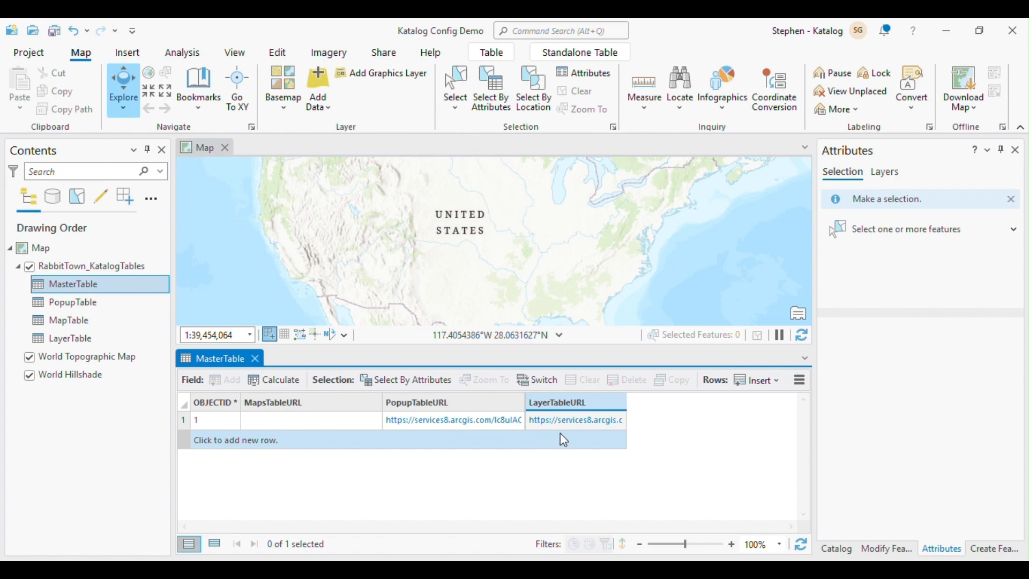
Go back to ArcGIS Online, open the MapTable sublayer of RabbitTown_KatalogTables and copy its URL
{"action": "left_click", "coordinate": [681, 569]}
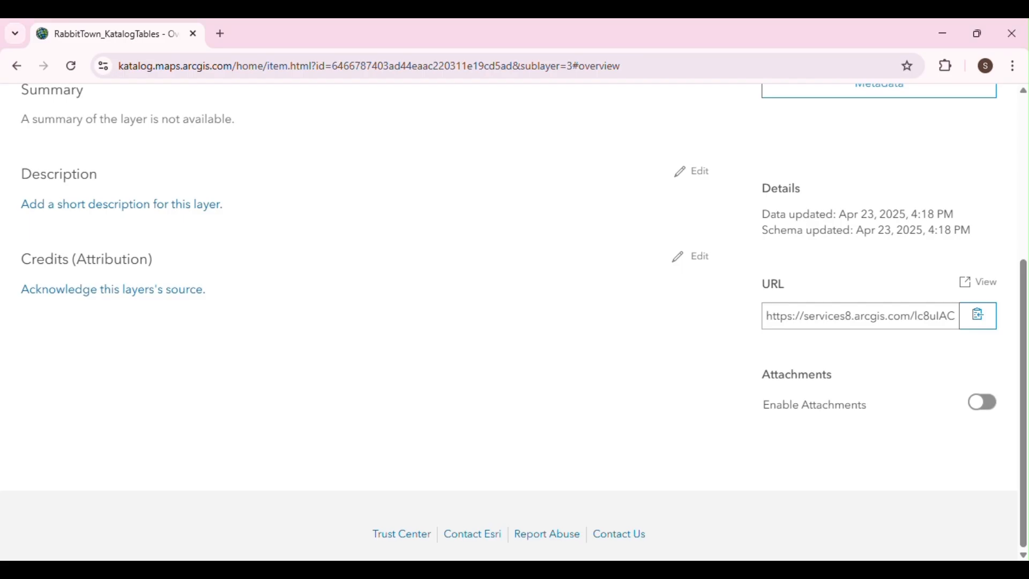
{"action": "scroll", "coordinate": [298, 324], "scroll_direction": "up", "scroll_amount": 5}
{"action": "left_click", "coordinate": [54, 151]}
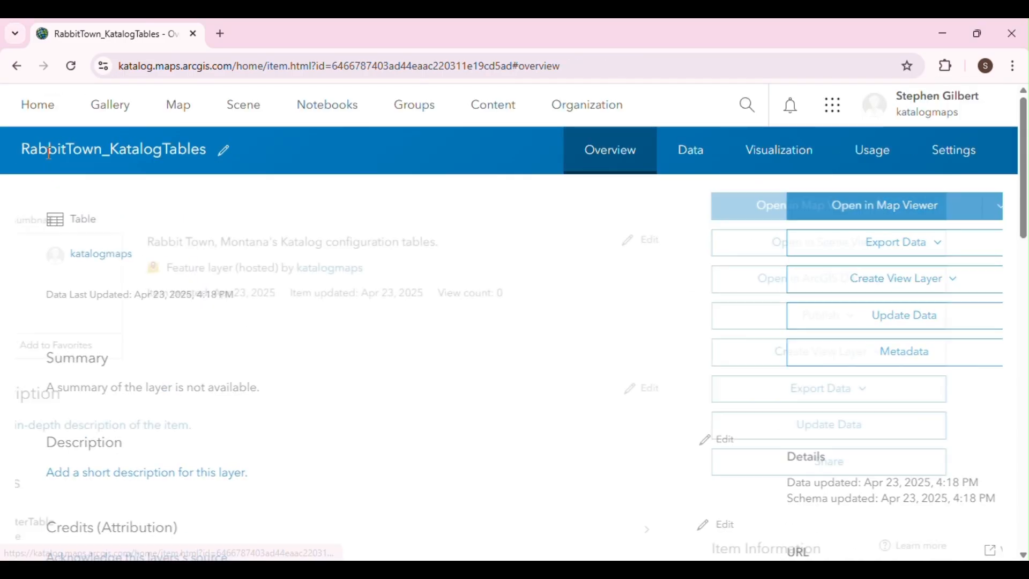
{"action": "scroll", "coordinate": [115, 409], "scroll_direction": "down", "scroll_amount": 3}
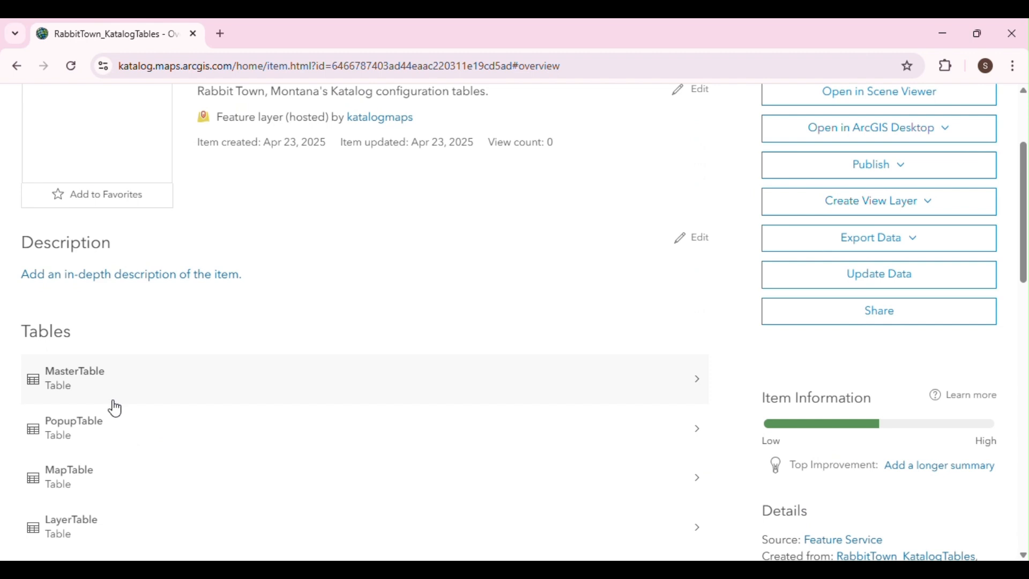
{"action": "left_click", "coordinate": [108, 484]}
{"action": "scroll", "coordinate": [625, 391], "scroll_direction": "down", "scroll_amount": 3}
{"action": "scroll", "coordinate": [625, 391], "scroll_direction": "down", "scroll_amount": 1}
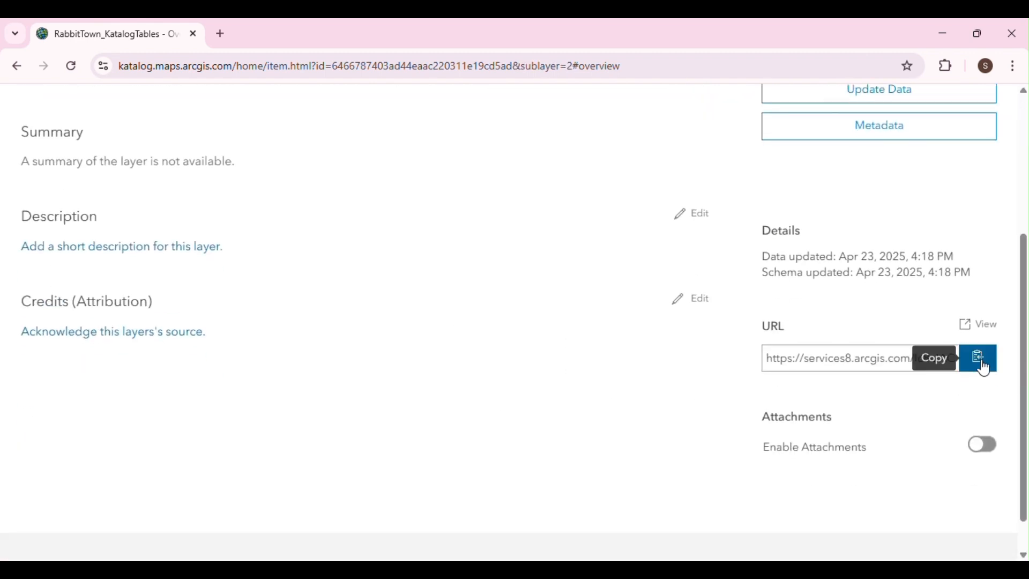
{"action": "left_click", "coordinate": [979, 361]}
In ArcGIS Pro, enter the copied MapTable URL as the MapsTableURL in row 1 of the MasterTable and save the edits
{"action": "left_click", "coordinate": [715, 568]}
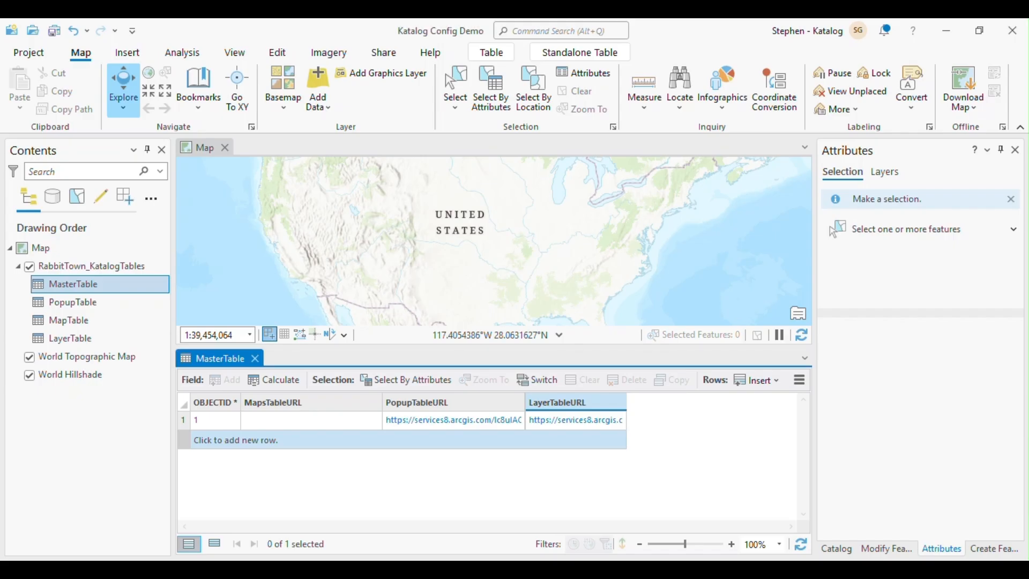
{"action": "double_click", "coordinate": [284, 423]}
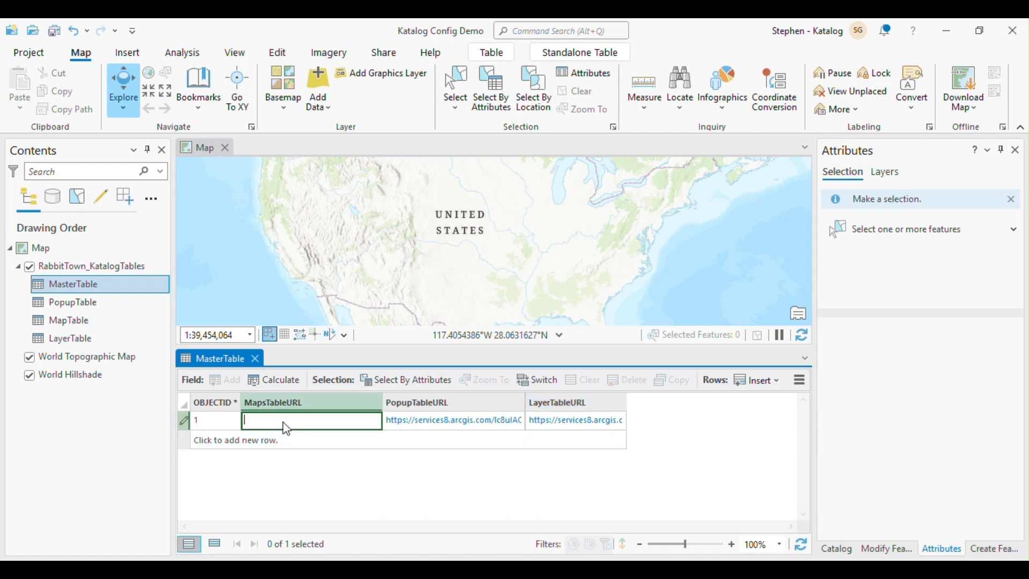
{"action": "key", "text": "ctrl+v"}
{"action": "key", "text": "Return"}
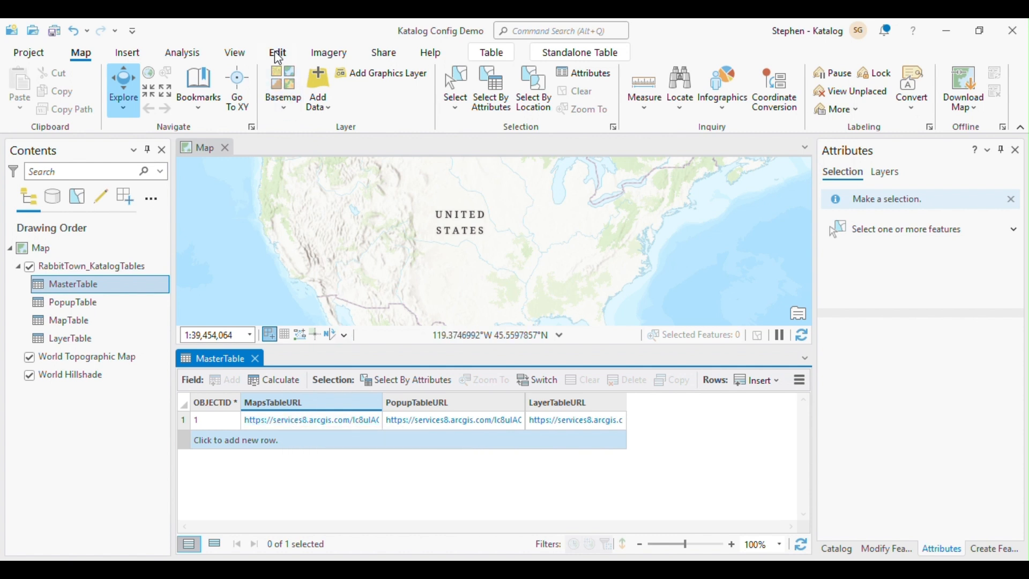
{"action": "left_click", "coordinate": [278, 53]}
{"action": "left_click", "coordinate": [119, 89]}
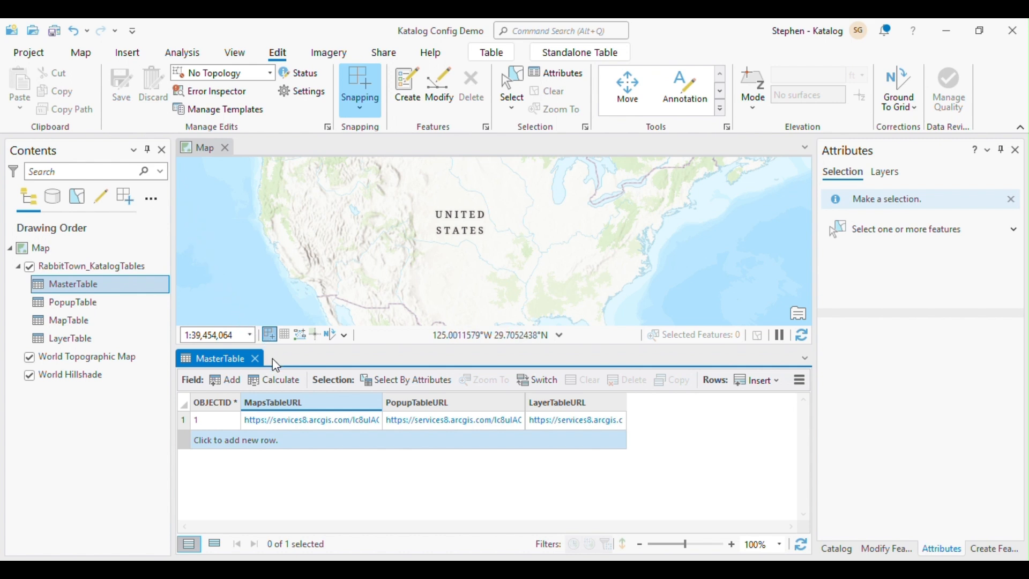
Close the MasterTable and open the attribute table of the LayerTable
{"action": "left_click", "coordinate": [256, 359]}
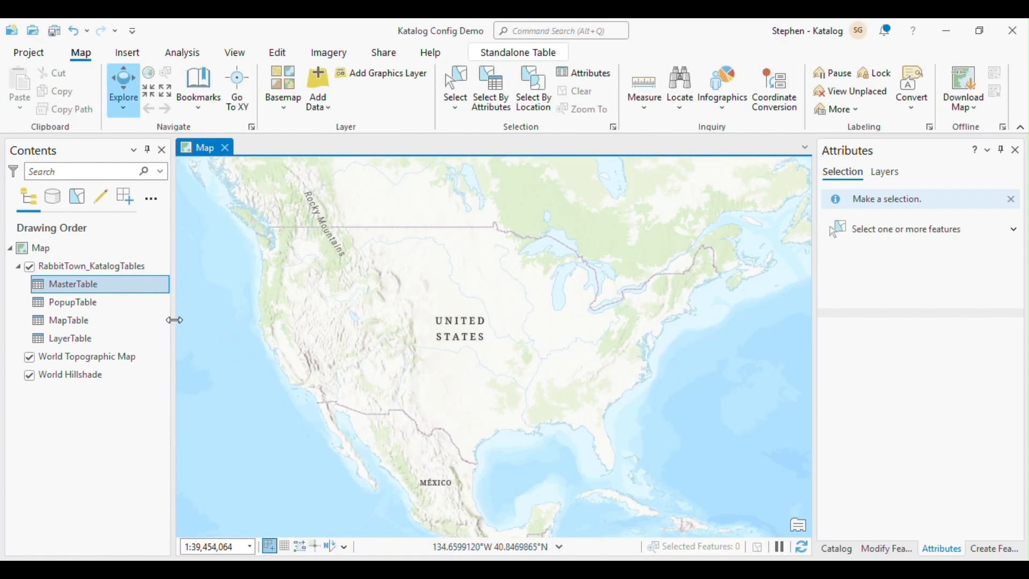
{"action": "right_click", "coordinate": [79, 339]}
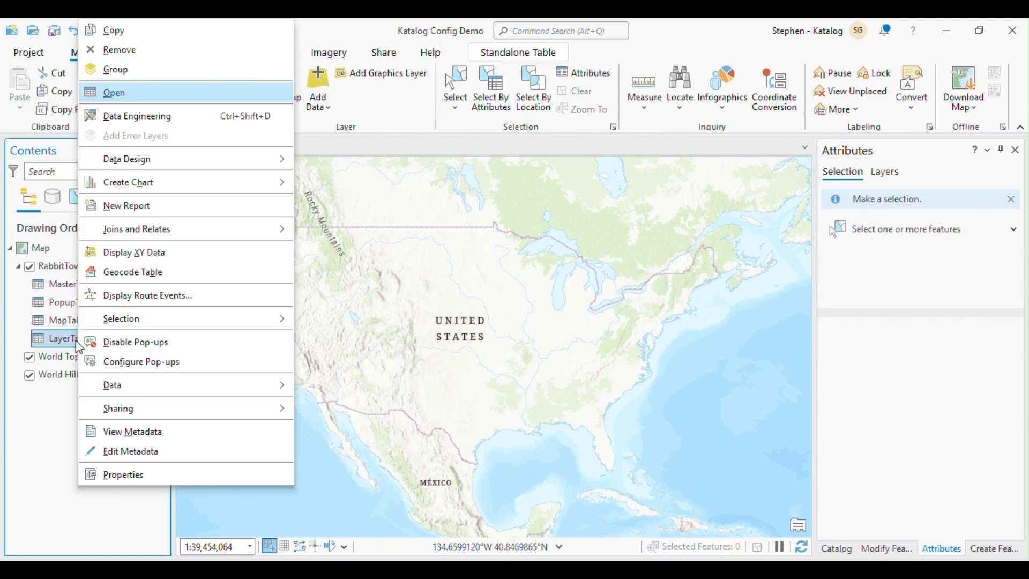
{"action": "left_click", "coordinate": [132, 102]}
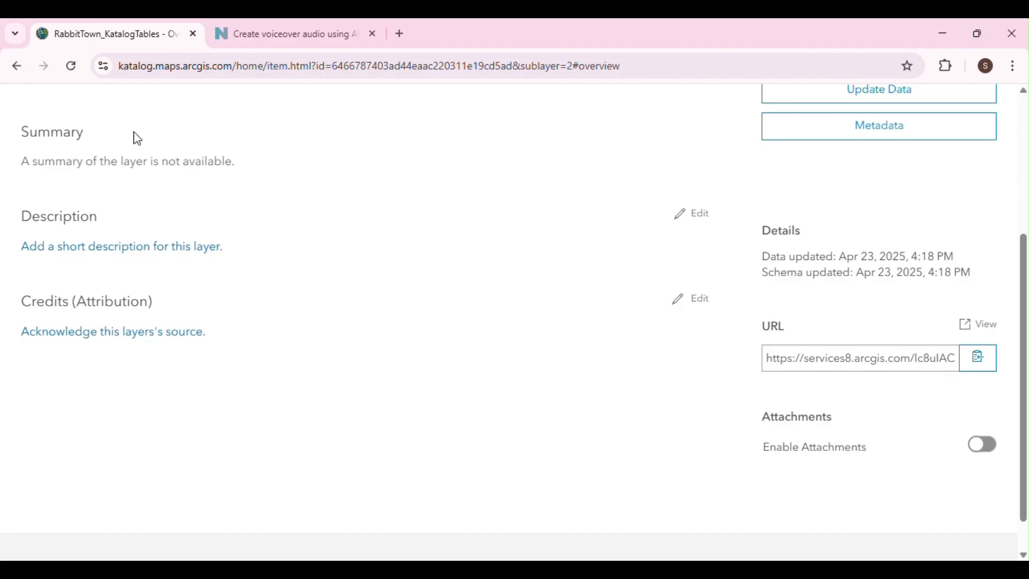
In the browser, close the voiceover page and open the Mobile App Demo Data folder in the ArcGIS Online content
{"action": "left_click", "coordinate": [373, 34]}
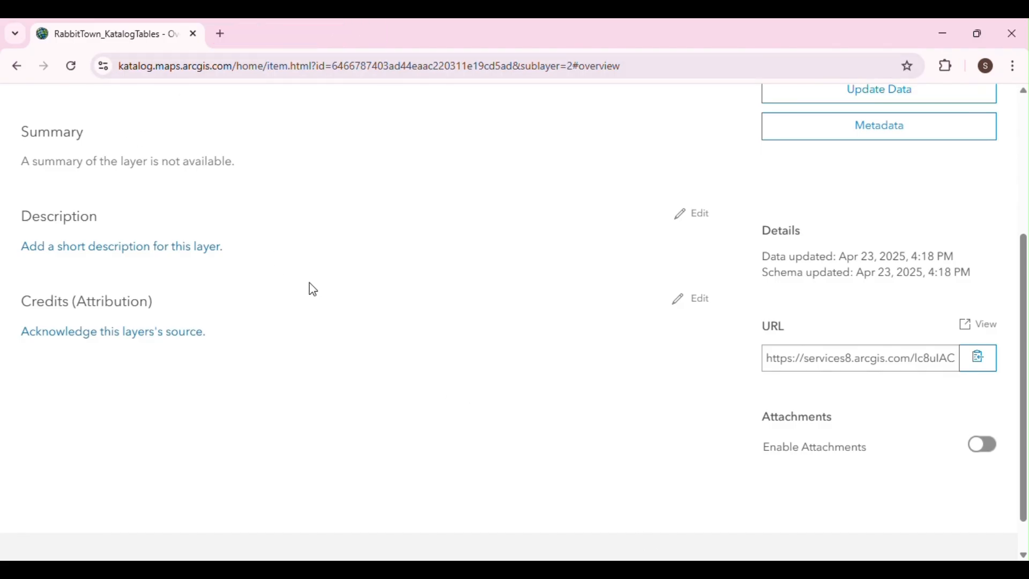
{"action": "scroll", "coordinate": [332, 292], "scroll_direction": "up", "scroll_amount": 5}
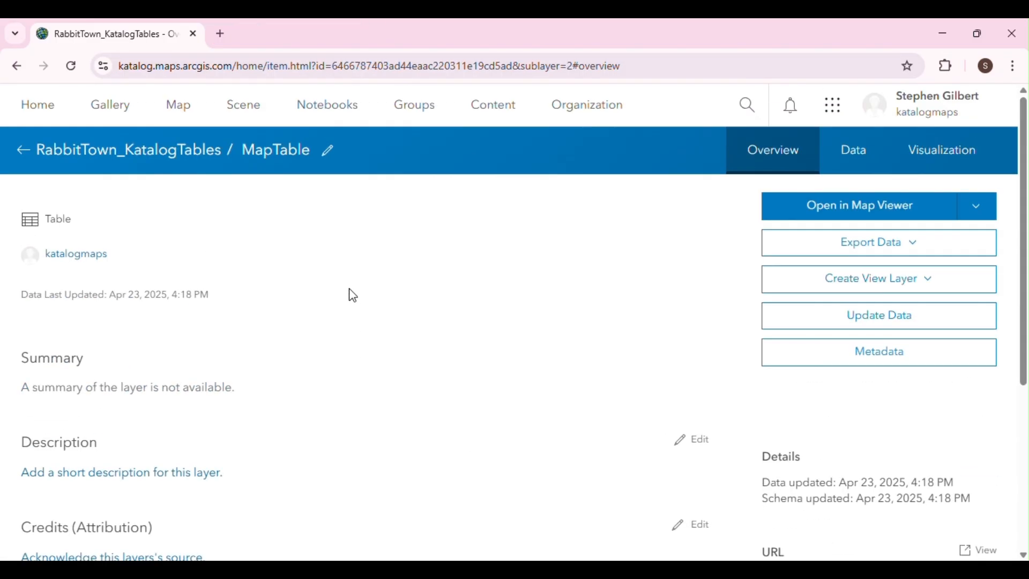
{"action": "left_click", "coordinate": [485, 107]}
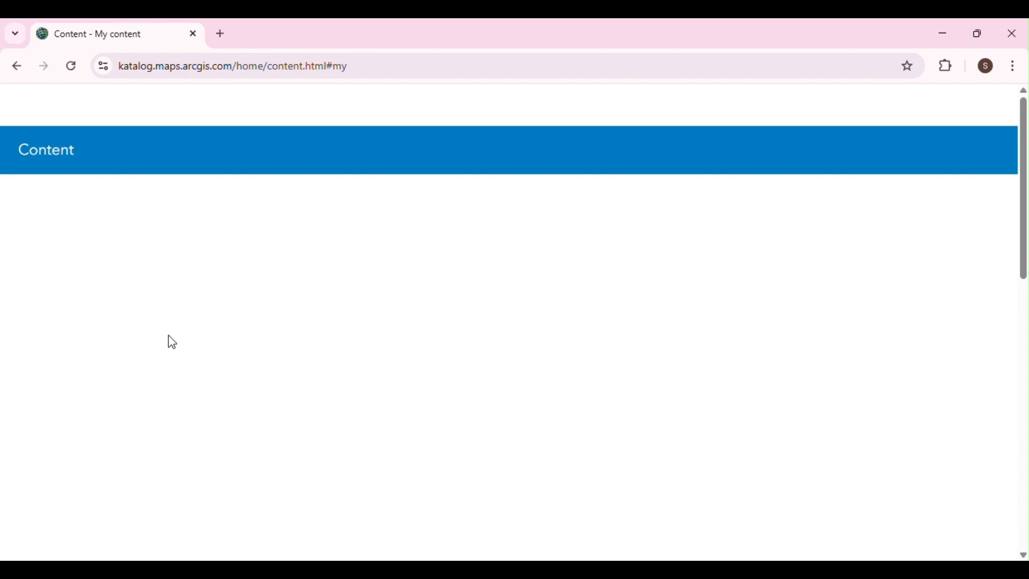
{"action": "scroll", "coordinate": [110, 386], "scroll_direction": "down", "scroll_amount": 3}
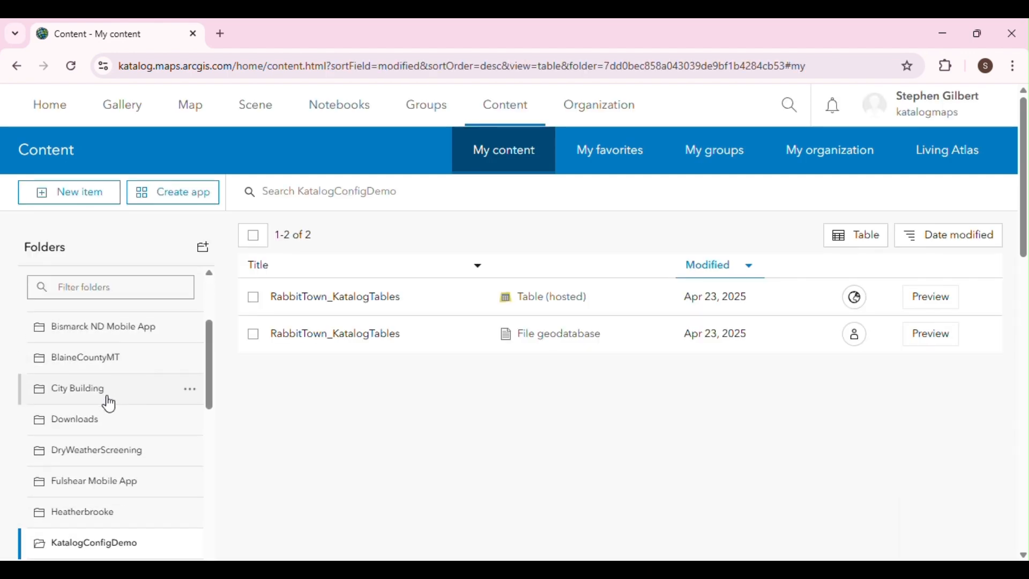
{"action": "scroll", "coordinate": [109, 405], "scroll_direction": "down", "scroll_amount": 3}
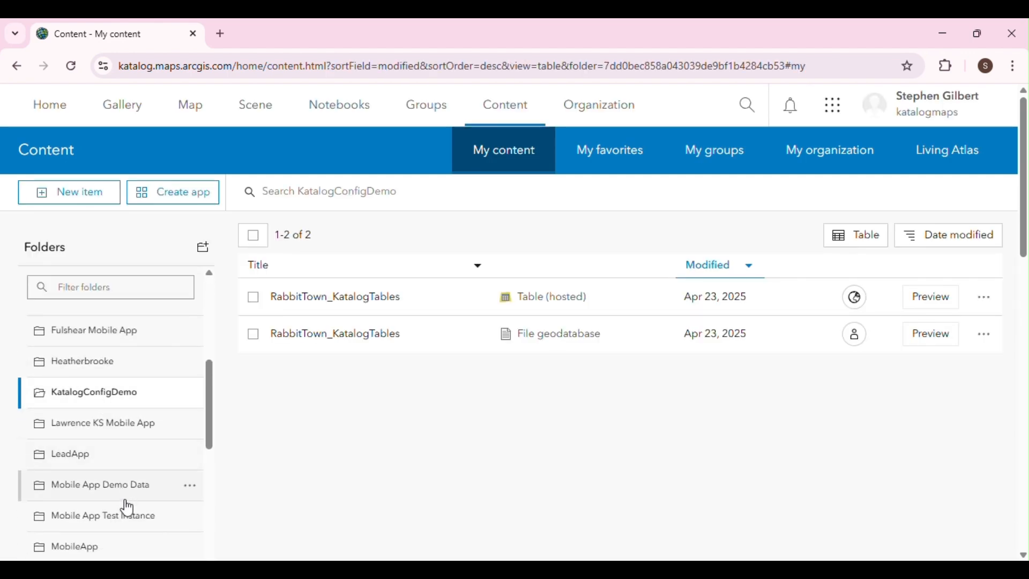
{"action": "left_click", "coordinate": [124, 497]}
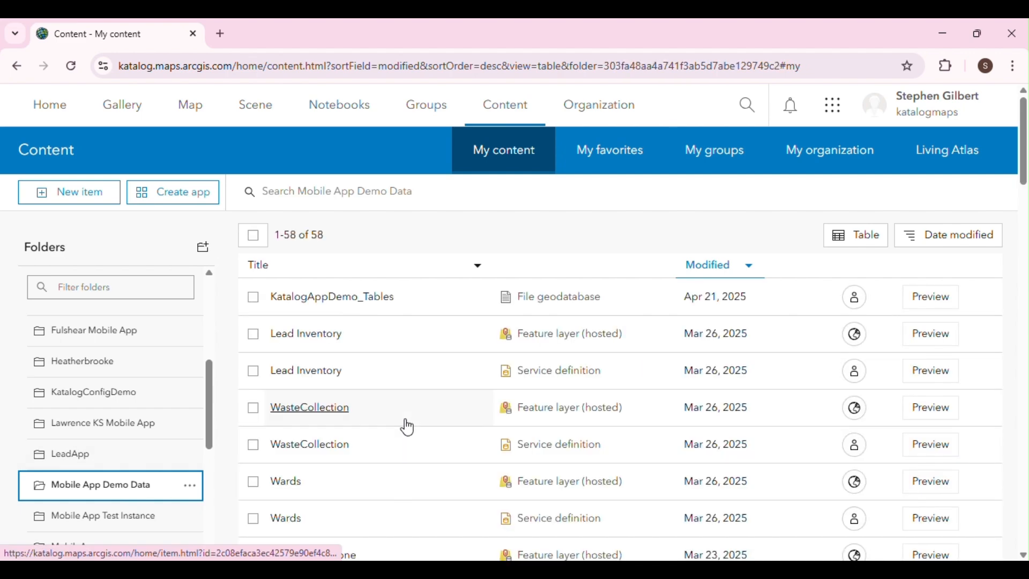
Find the Addresses hosted feature layer in the Mobile App Demo Data folder and open its item page
{"action": "scroll", "coordinate": [406, 426], "scroll_direction": "down", "scroll_amount": 5}
{"action": "scroll", "coordinate": [406, 426], "scroll_direction": "down", "scroll_amount": 20}
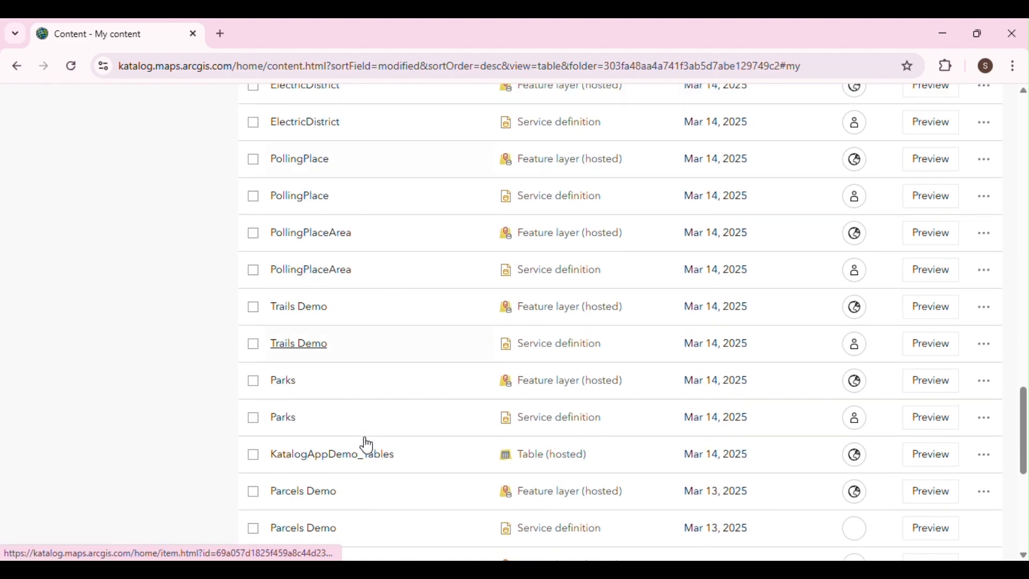
{"action": "scroll", "coordinate": [356, 449], "scroll_direction": "down", "scroll_amount": 3}
{"action": "left_click", "coordinate": [306, 395]}
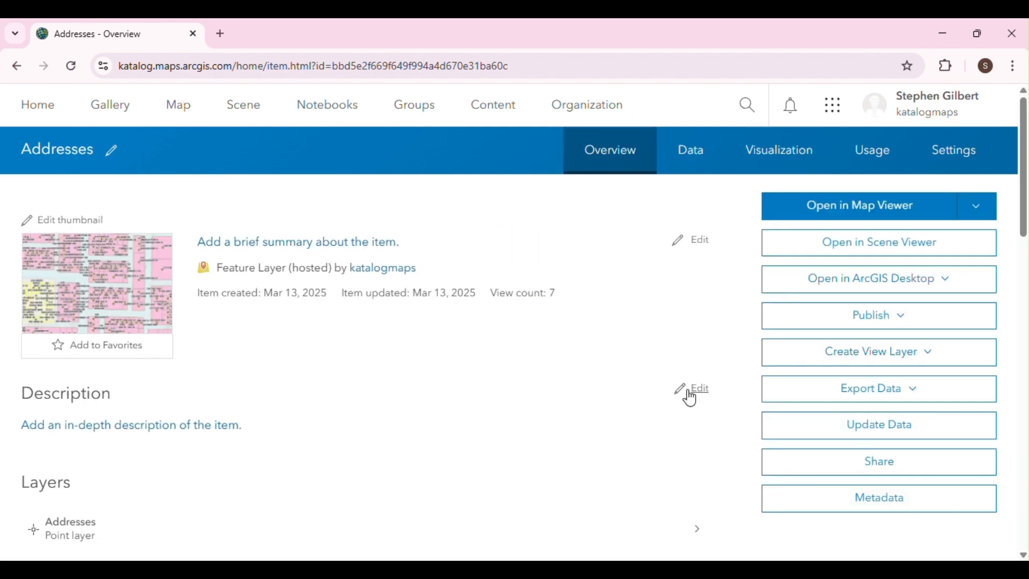
Open the Addresses point sublayer and copy its URL
{"action": "scroll", "coordinate": [687, 395], "scroll_direction": "down", "scroll_amount": 10}
{"action": "scroll", "coordinate": [687, 395], "scroll_direction": "down", "scroll_amount": 6}
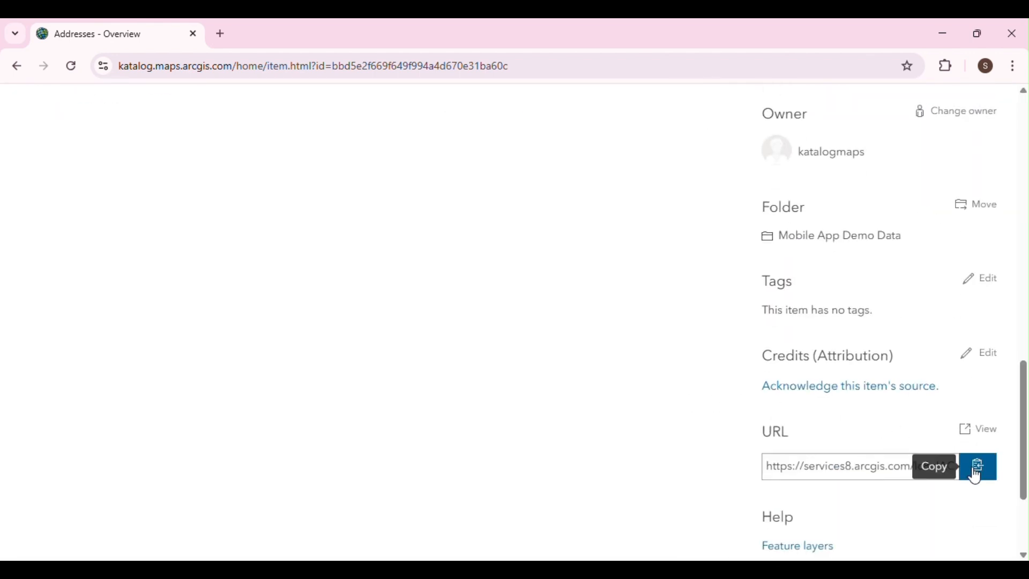
{"action": "scroll", "coordinate": [260, 280], "scroll_direction": "up", "scroll_amount": 14}
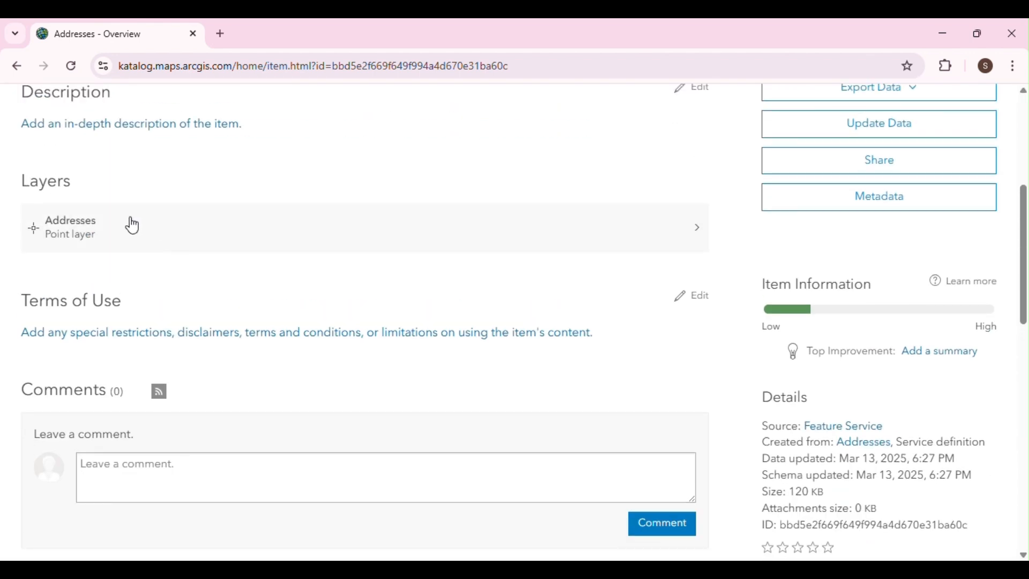
{"action": "left_click", "coordinate": [131, 223]}
{"action": "scroll", "coordinate": [802, 445], "scroll_direction": "down", "scroll_amount": 7}
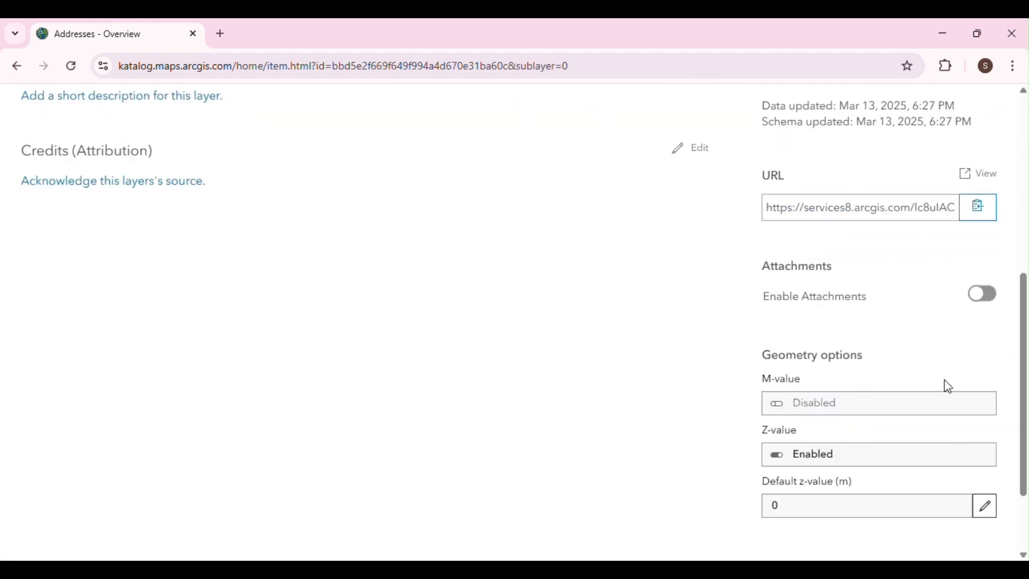
{"action": "left_click", "coordinate": [974, 215]}
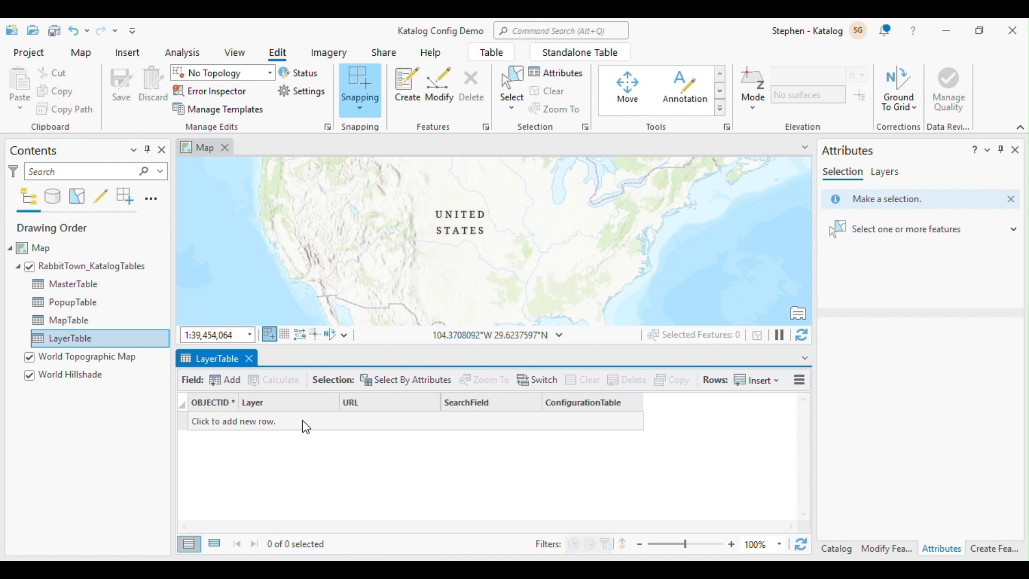
In ArcGIS Pro, add a LayerTable row with Layer set to Address and the copied URL ending in Addresses/FeatureServer/0
{"action": "left_click", "coordinate": [303, 422]}
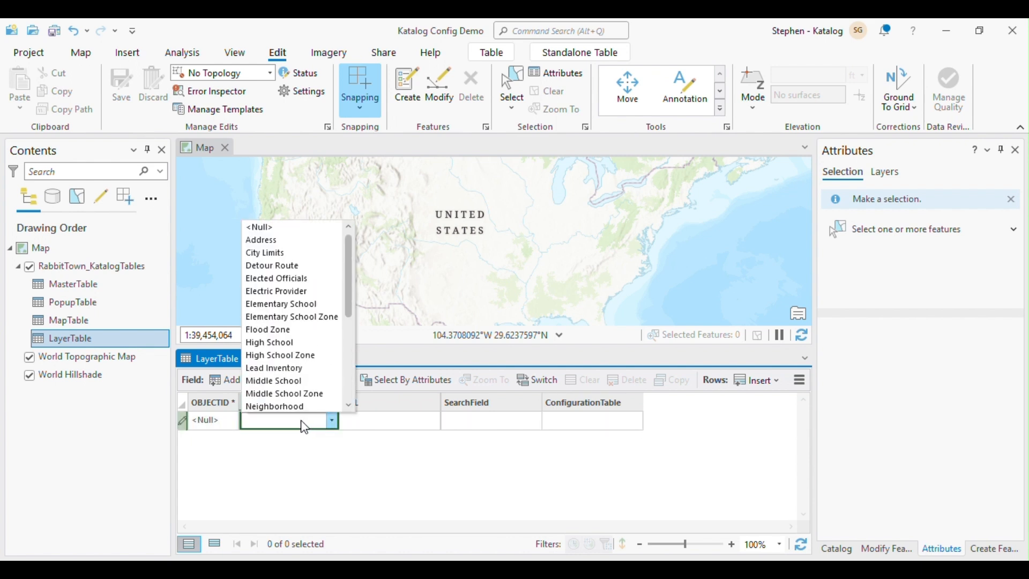
{"action": "scroll", "coordinate": [296, 373], "scroll_direction": "down", "scroll_amount": 1}
{"action": "scroll", "coordinate": [281, 279], "scroll_direction": "up", "scroll_amount": 1}
{"action": "left_click", "coordinate": [269, 241]}
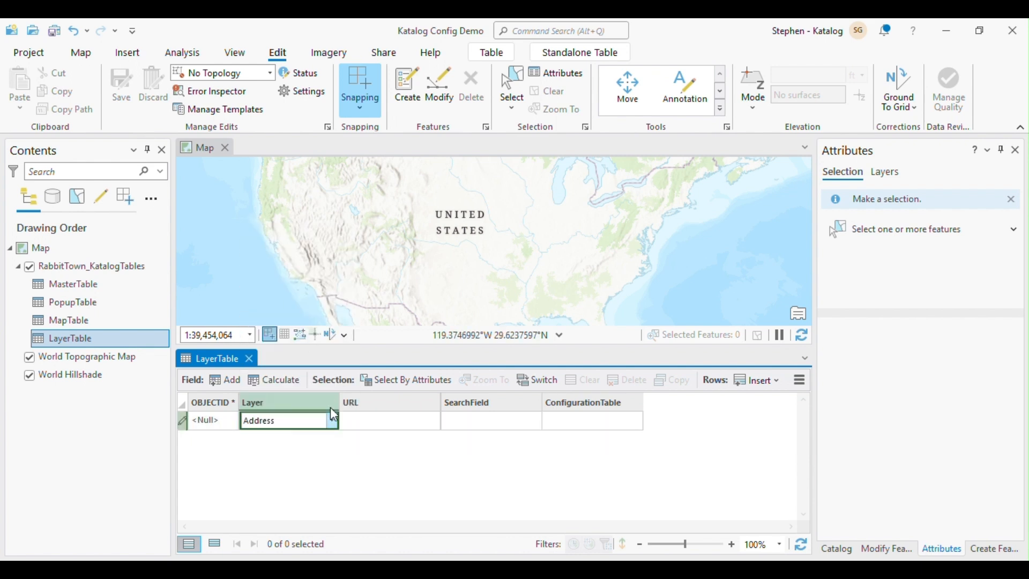
{"action": "left_click", "coordinate": [356, 418]}
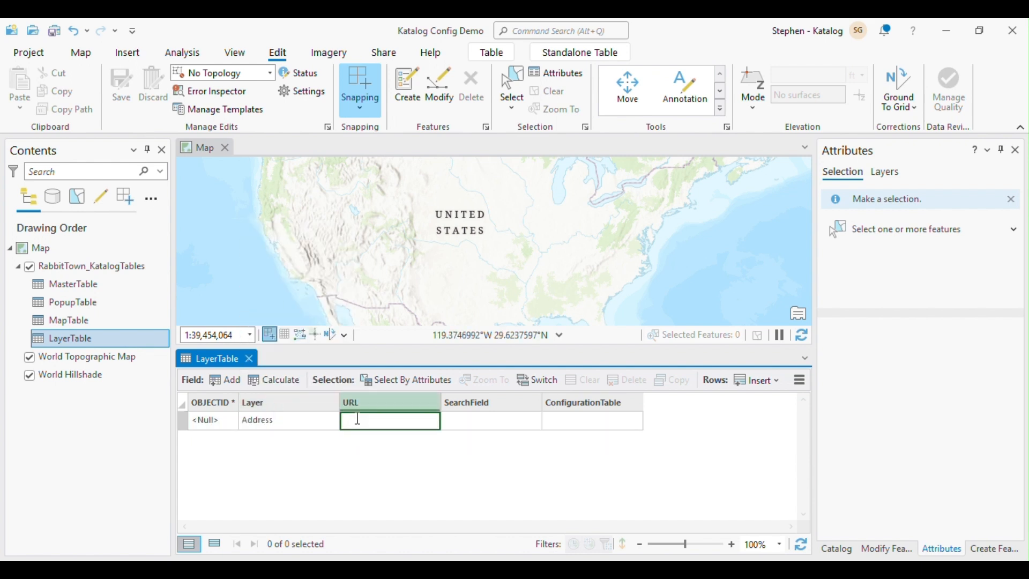
{"action": "key", "text": "ctrl+v"}
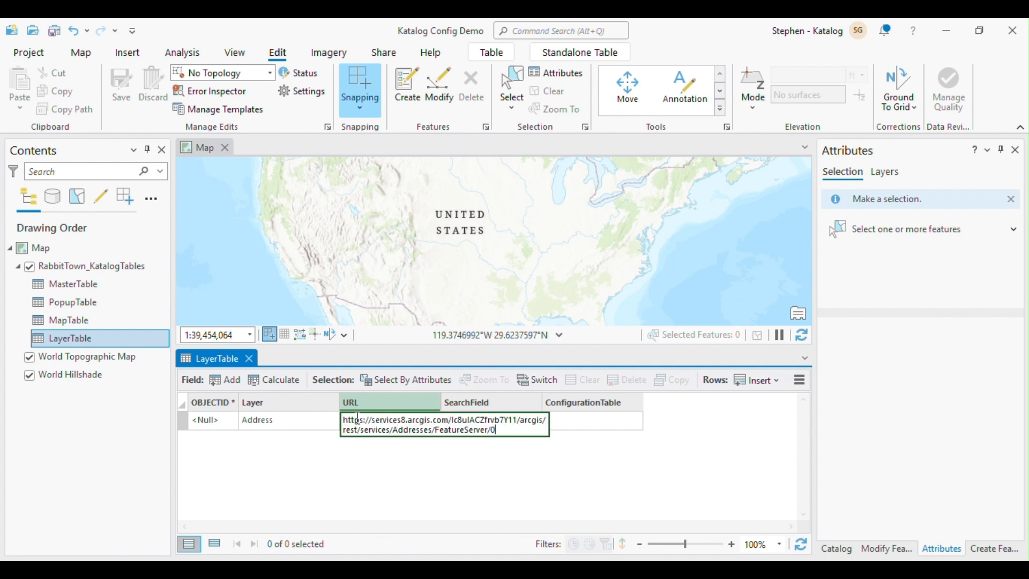
{"action": "key", "text": "Return"}
In the browser, open the Addresses sublayer's data table to examine its field names
{"action": "left_click", "coordinate": [692, 569]}
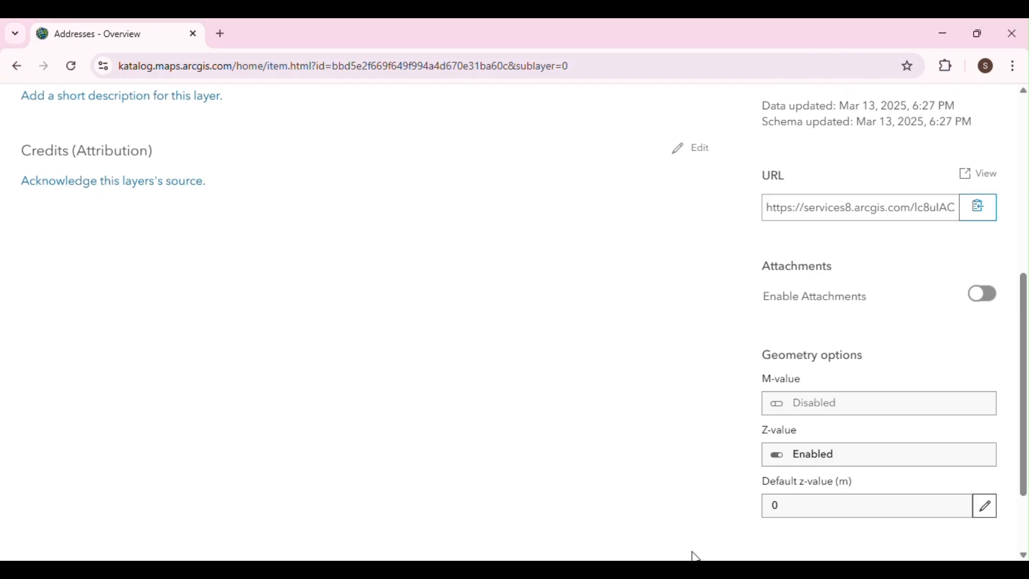
{"action": "scroll", "coordinate": [755, 223], "scroll_direction": "up", "scroll_amount": 7}
{"action": "left_click", "coordinate": [843, 162]}
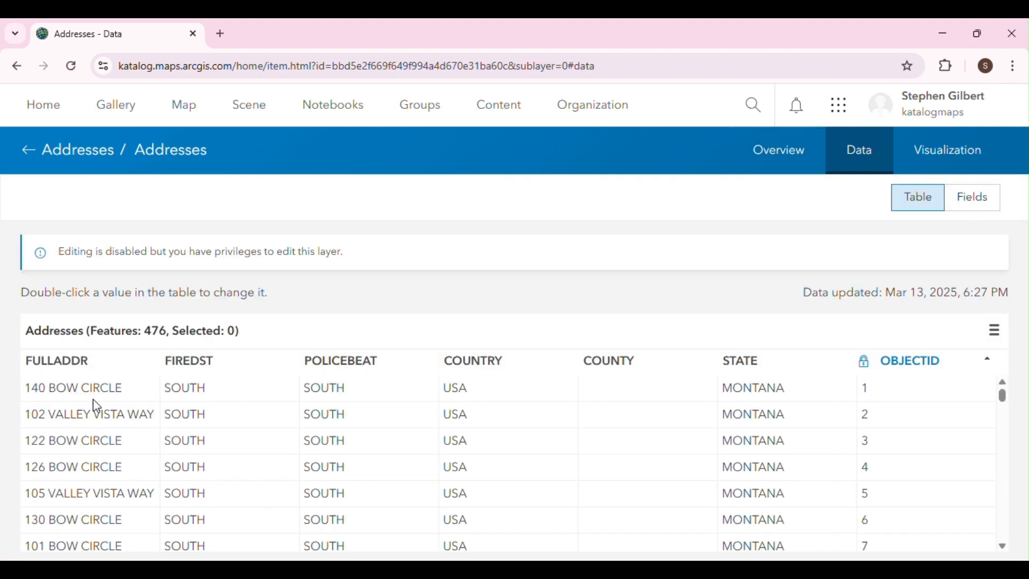
In ArcGIS Pro, set the SearchField of the Address row in LayerTable to FULLADDR
{"action": "left_click", "coordinate": [526, 424]}
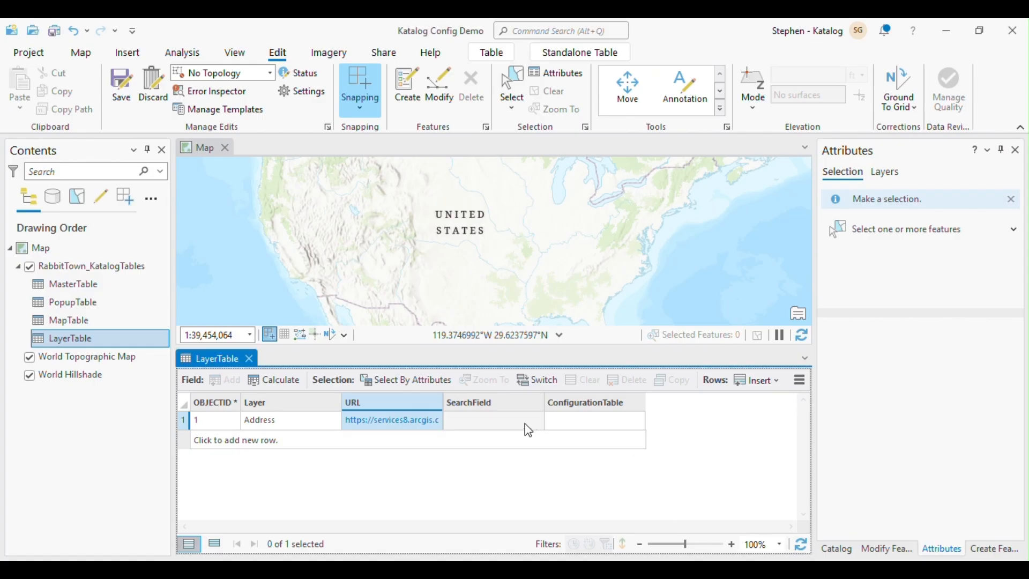
{"action": "left_click", "coordinate": [496, 426]}
{"action": "left_click", "coordinate": [495, 421]}
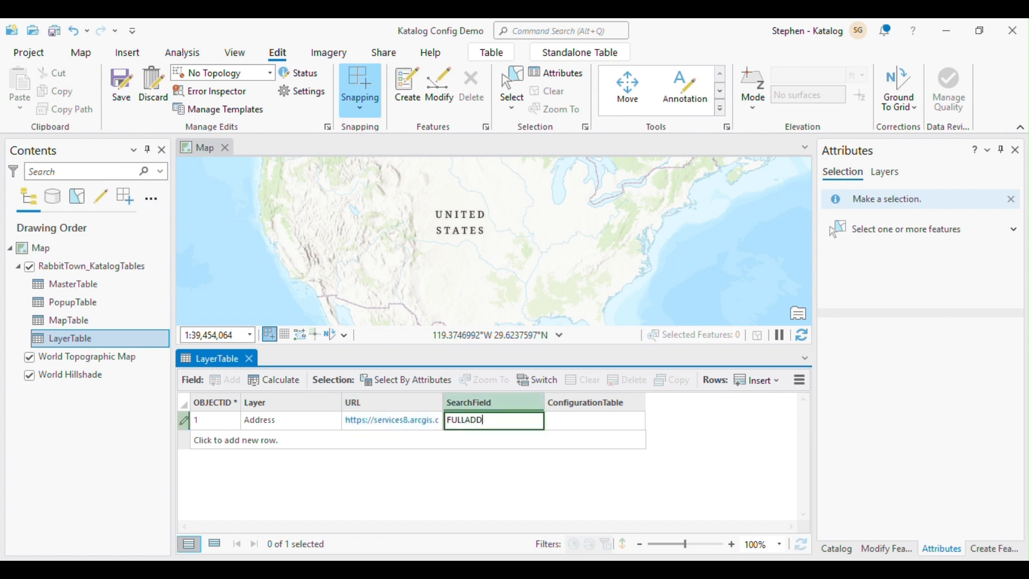
{"action": "key", "text": "Return"}
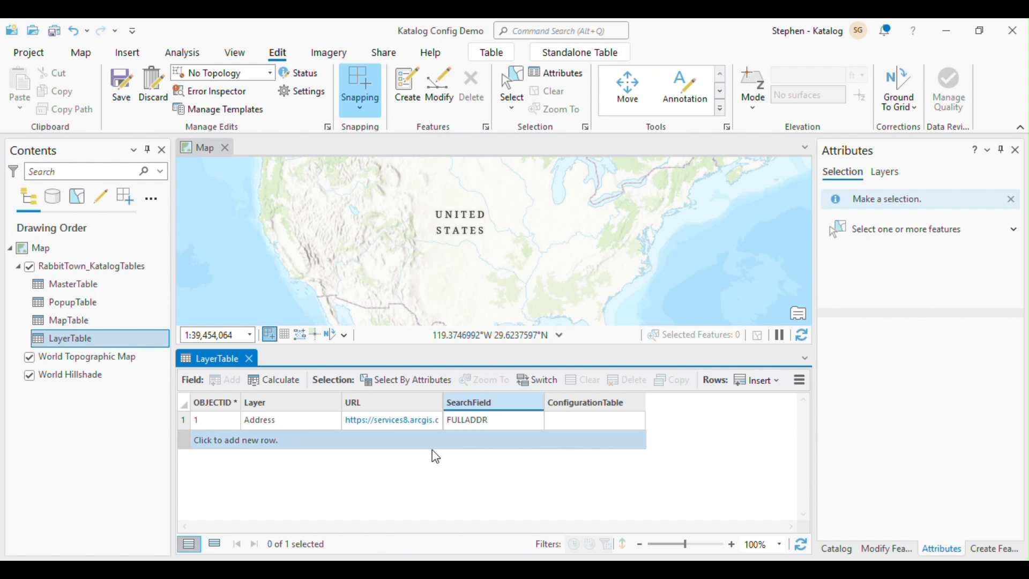
Add a second row to LayerTable with Layer set to Parcel
{"action": "left_click", "coordinate": [308, 443]}
{"action": "left_click", "coordinate": [317, 439]}
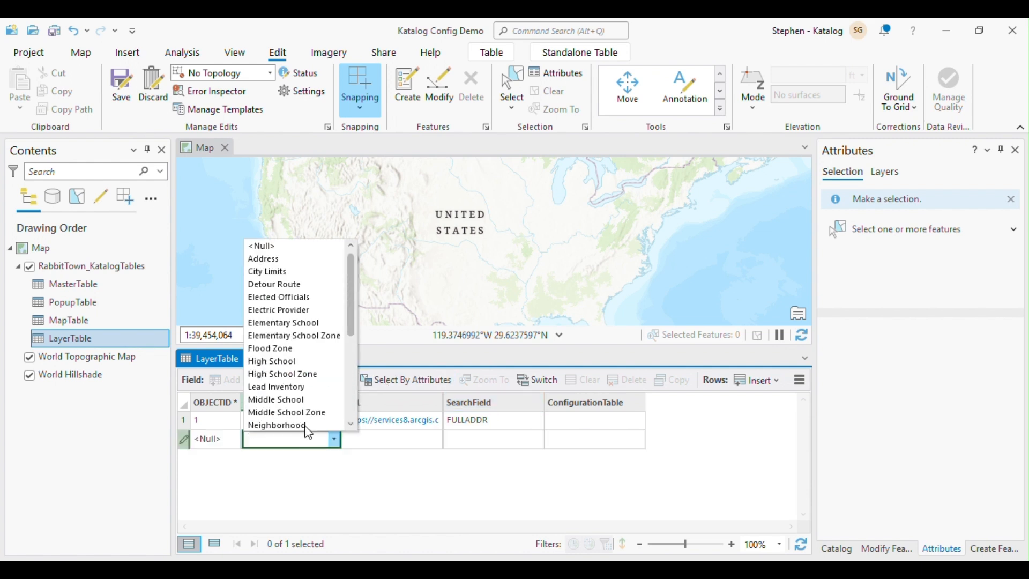
{"action": "scroll", "coordinate": [300, 383], "scroll_direction": "down", "scroll_amount": 1}
{"action": "left_click", "coordinate": [288, 387]}
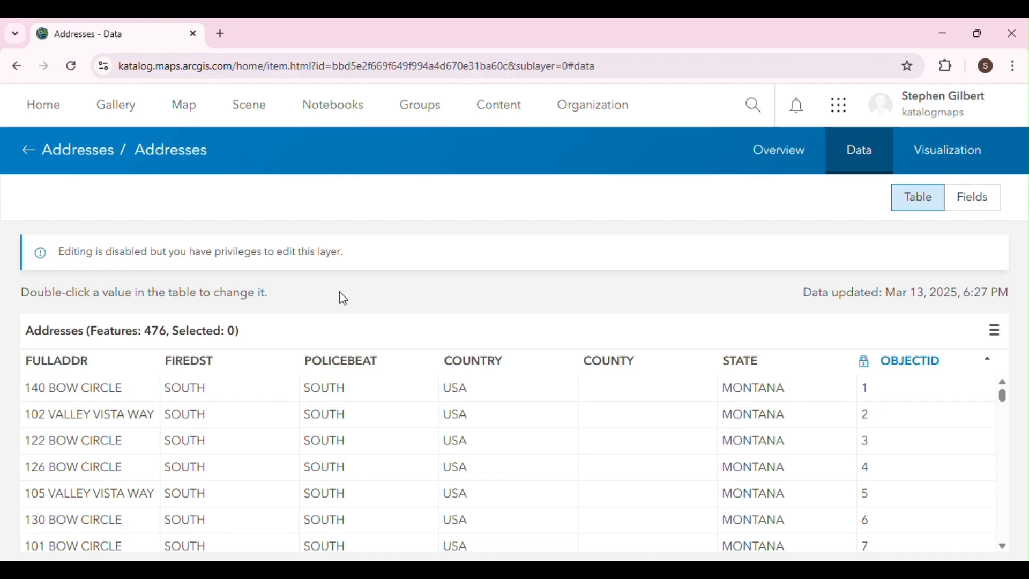
In the browser, return to the ArcGIS Online content and open the Parcels Demo hosted feature layer
{"action": "left_click", "coordinate": [63, 154]}
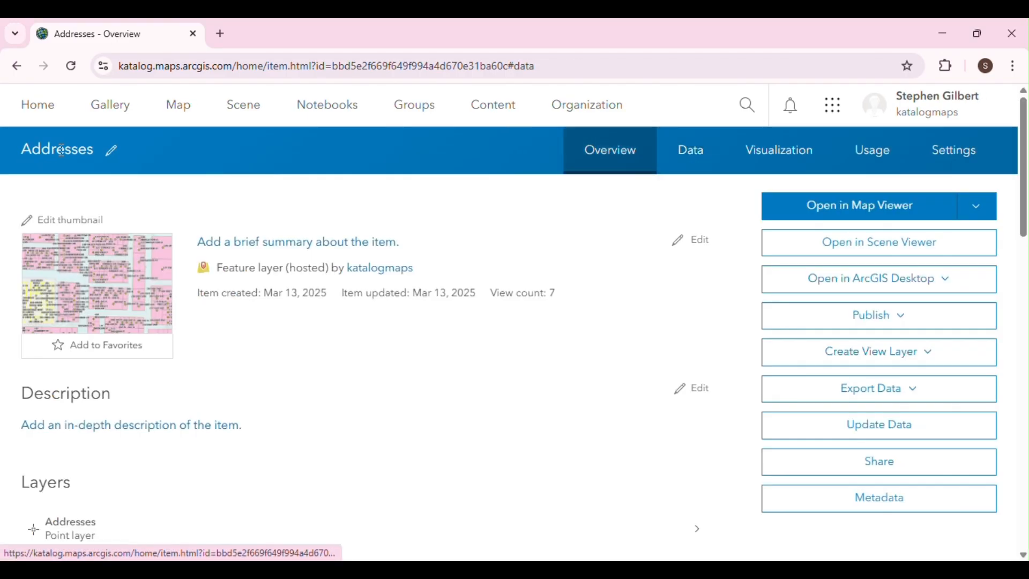
{"action": "left_click", "coordinate": [516, 107]}
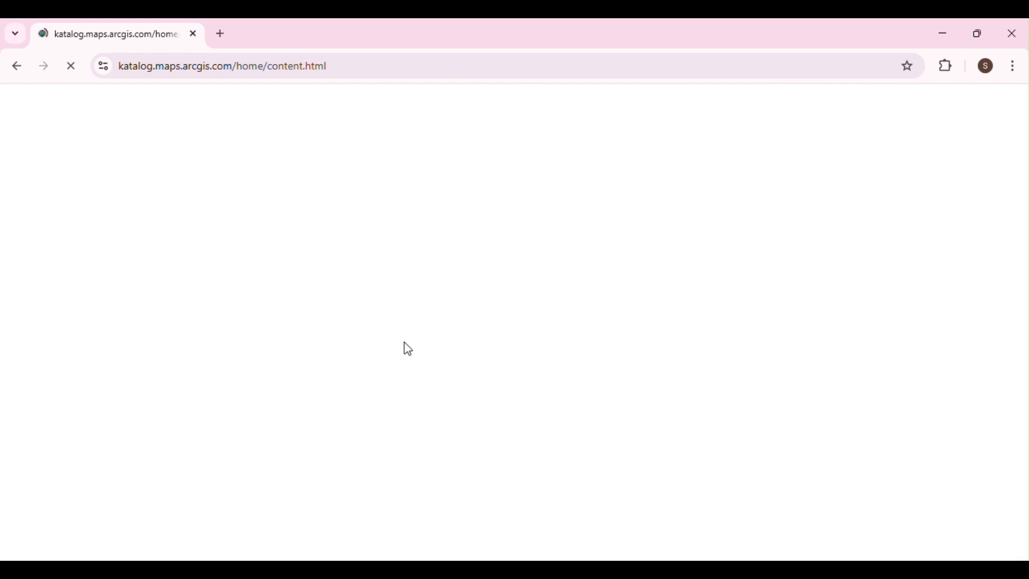
{"action": "scroll", "coordinate": [423, 418], "scroll_direction": "down", "scroll_amount": 5}
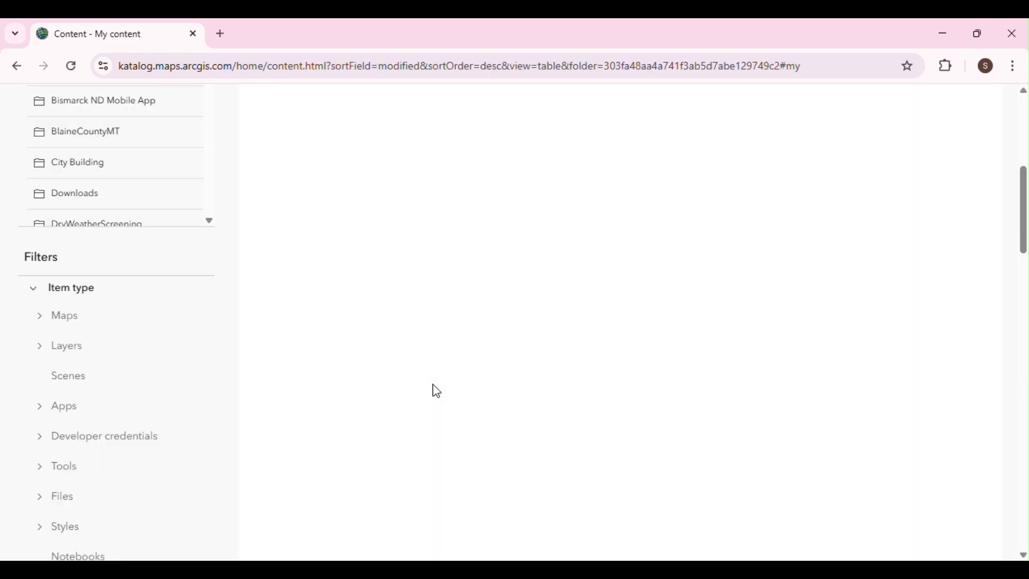
{"action": "scroll", "coordinate": [424, 413], "scroll_direction": "down", "scroll_amount": 10}
{"action": "scroll", "coordinate": [414, 410], "scroll_direction": "down", "scroll_amount": 12}
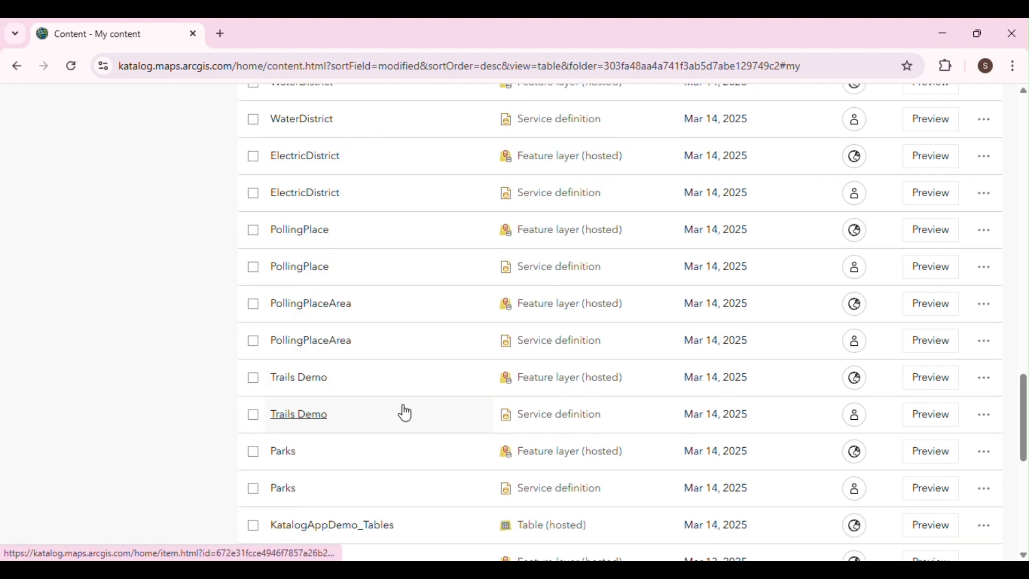
{"action": "scroll", "coordinate": [393, 417], "scroll_direction": "down", "scroll_amount": 1}
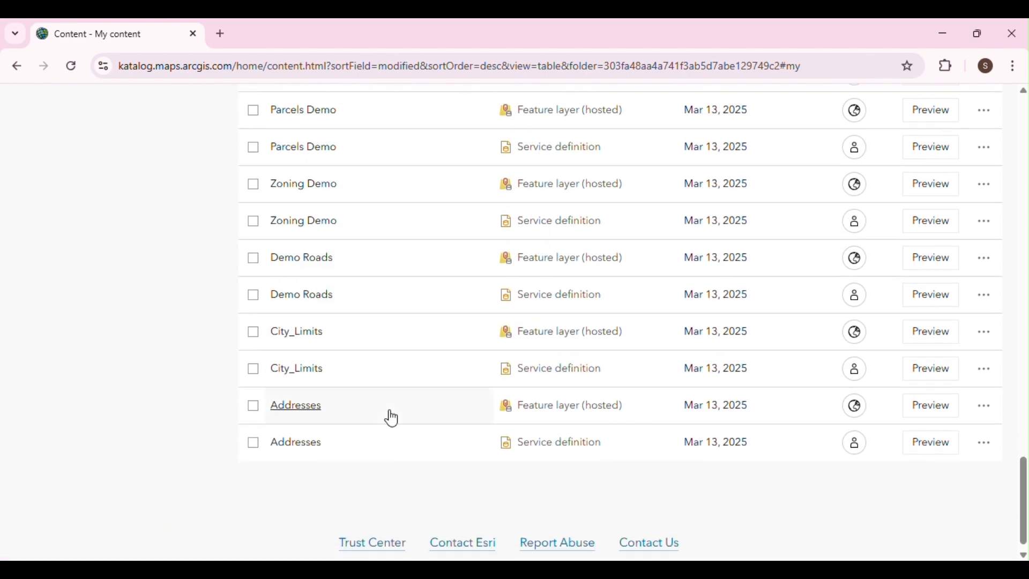
{"action": "scroll", "coordinate": [380, 415], "scroll_direction": "up", "scroll_amount": 2}
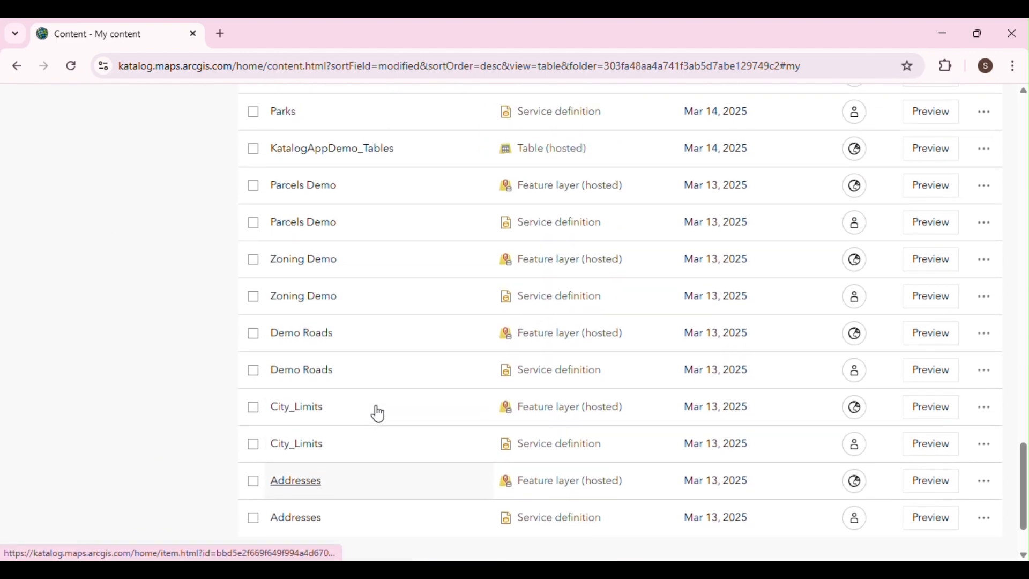
{"action": "left_click", "coordinate": [303, 186]}
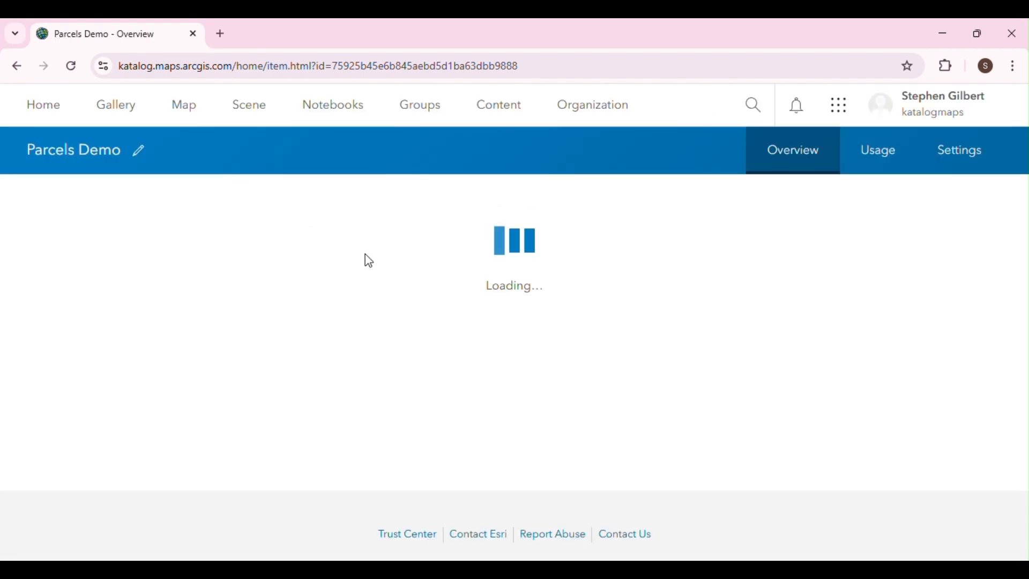
Open the Parcels polygon sublayer and copy its URL
{"action": "scroll", "coordinate": [103, 478], "scroll_direction": "down", "scroll_amount": 2}
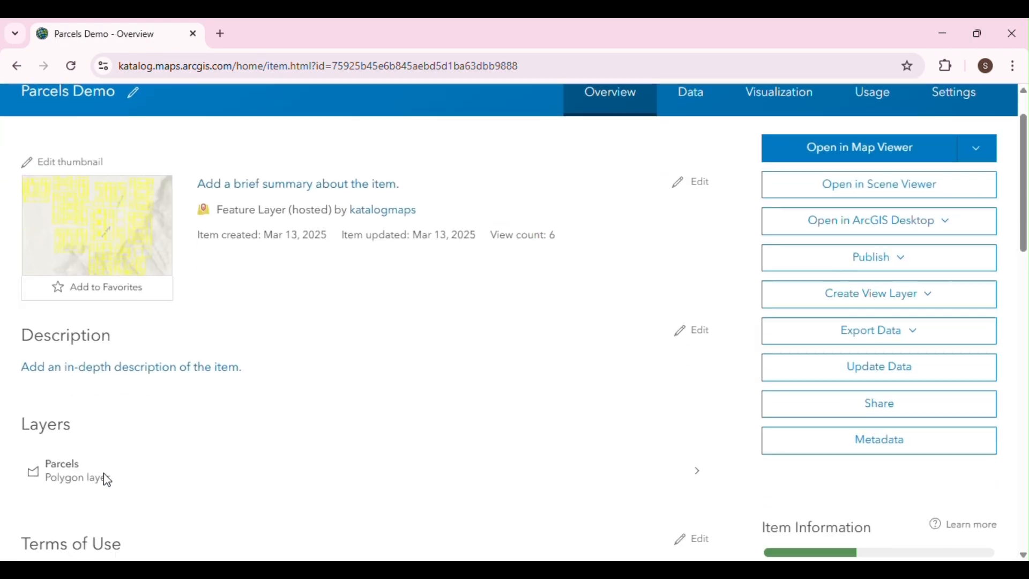
{"action": "left_click", "coordinate": [96, 457]}
{"action": "scroll", "coordinate": [820, 375], "scroll_direction": "down", "scroll_amount": 7}
{"action": "scroll", "coordinate": [819, 375], "scroll_direction": "down", "scroll_amount": 2}
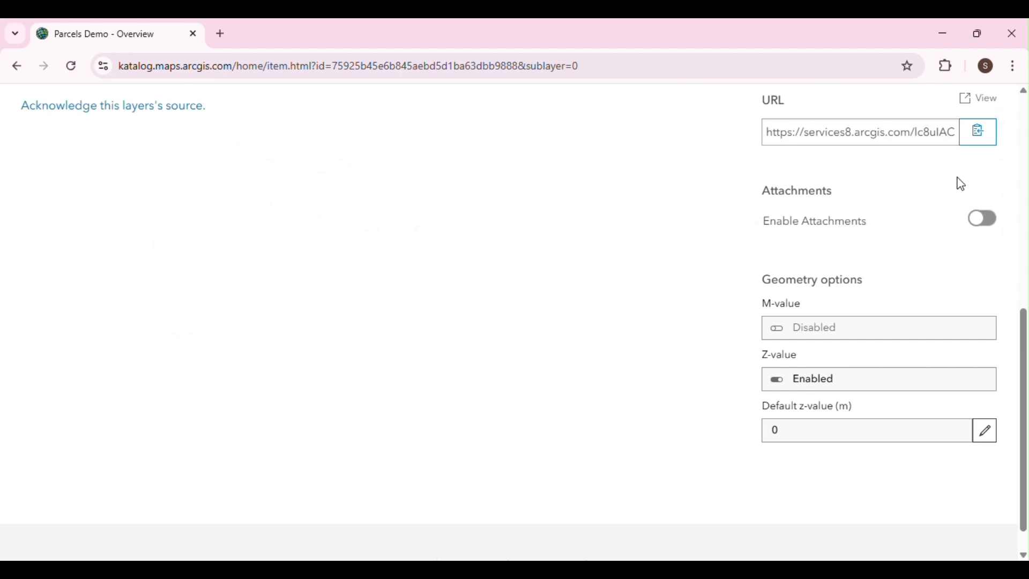
{"action": "left_click", "coordinate": [981, 133]}
In ArcGIS Pro, paste the copied Parcels sublayer address into the URL field of the Parcel row
{"action": "key", "text": "alt+Tab"}
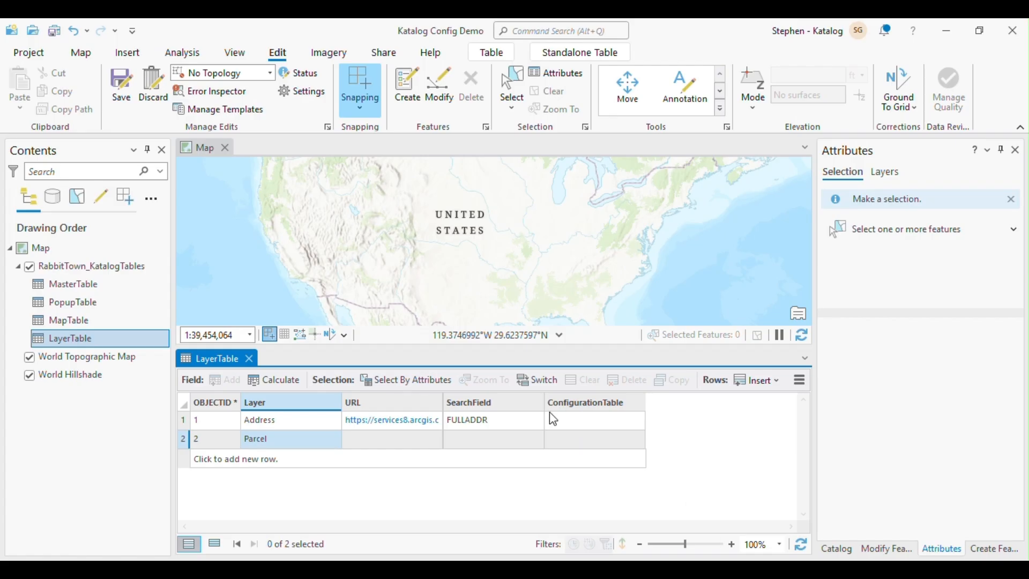
{"action": "double_click", "coordinate": [394, 441]}
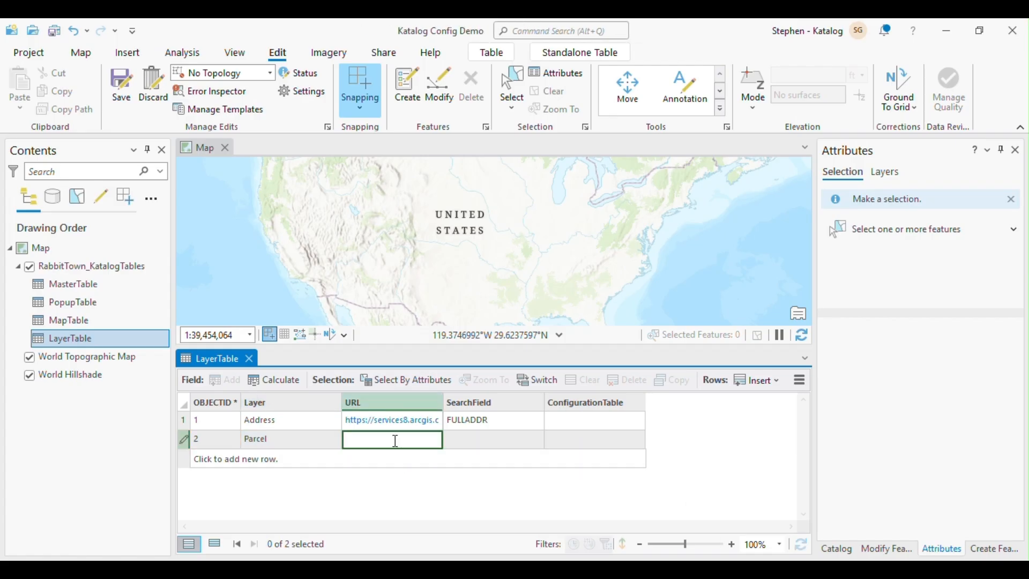
{"action": "key", "text": "ctrl+v"}
{"action": "key", "text": "Return"}
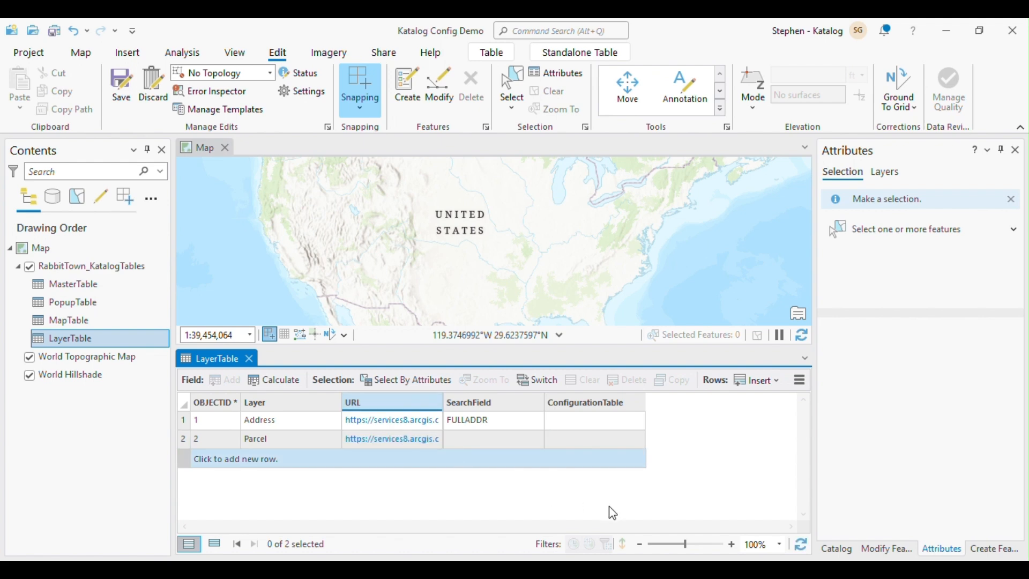
In the browser, open the Parcels sublayer's data table to examine its field names
{"action": "key", "text": "alt+Tab"}
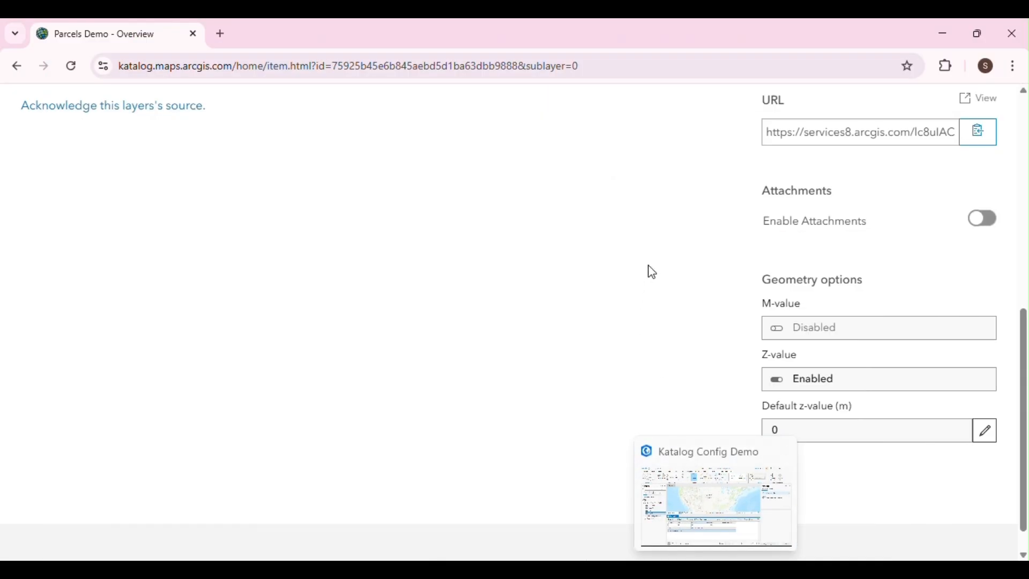
{"action": "scroll", "coordinate": [665, 265], "scroll_direction": "up", "scroll_amount": 10}
{"action": "left_click", "coordinate": [860, 156]}
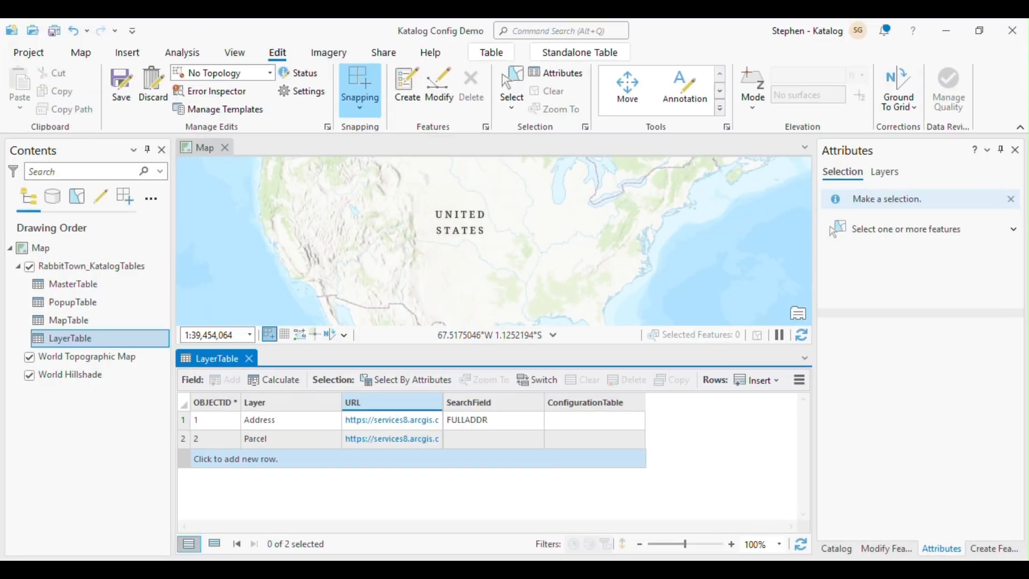
In ArcGIS Pro, set the SearchField of the Parcel row to PROPERTY_N
{"action": "left_click", "coordinate": [489, 439]}
{"action": "left_click", "coordinate": [489, 444]}
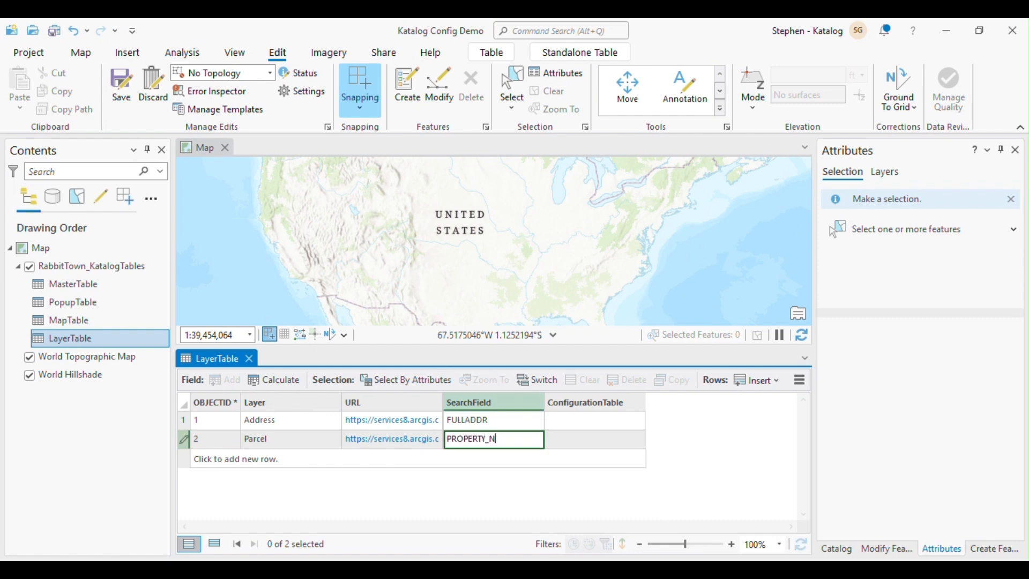
{"action": "key", "text": "Return"}
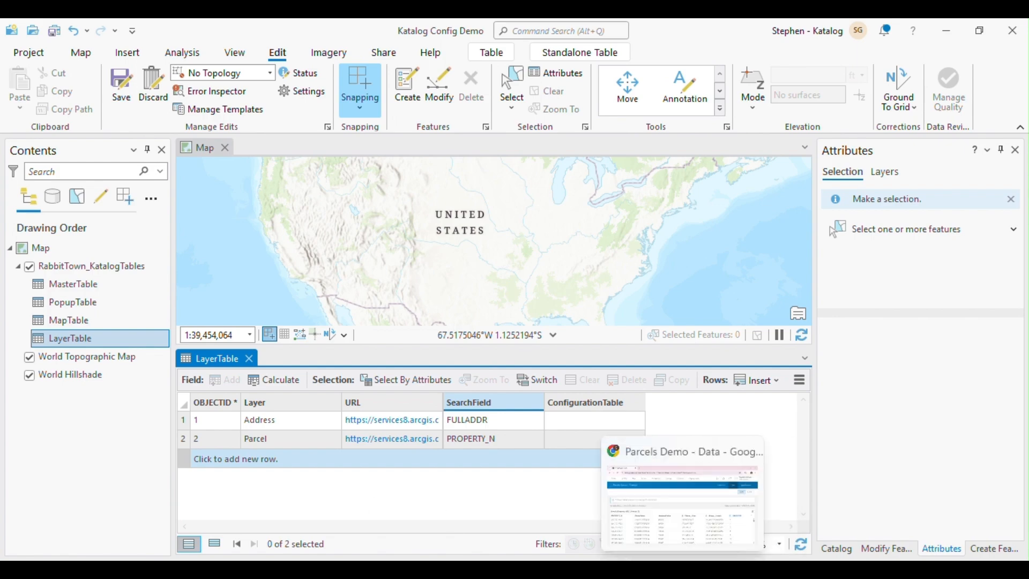
In the browser, go back to the content list and open the City_Limits hosted feature layer
{"action": "left_click", "coordinate": [641, 538]}
{"action": "left_click", "coordinate": [499, 119]}
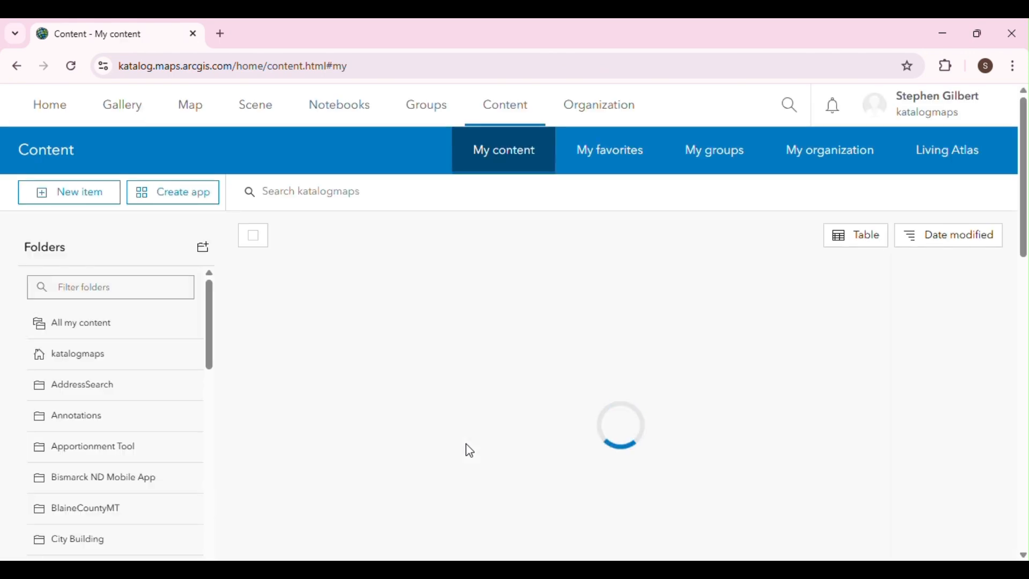
{"action": "scroll", "coordinate": [469, 453], "scroll_direction": "down", "scroll_amount": 20}
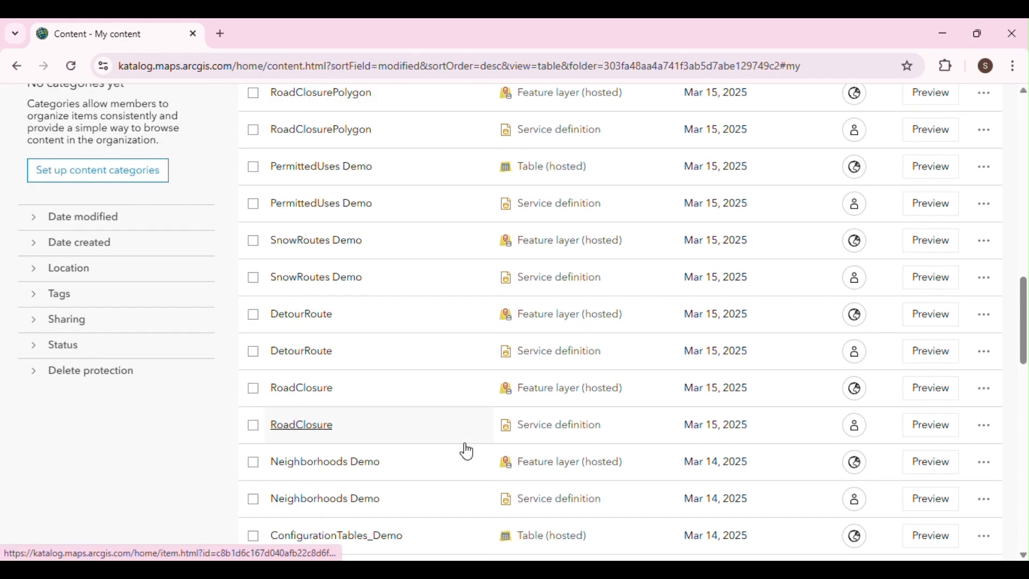
{"action": "scroll", "coordinate": [464, 449], "scroll_direction": "down", "scroll_amount": 10}
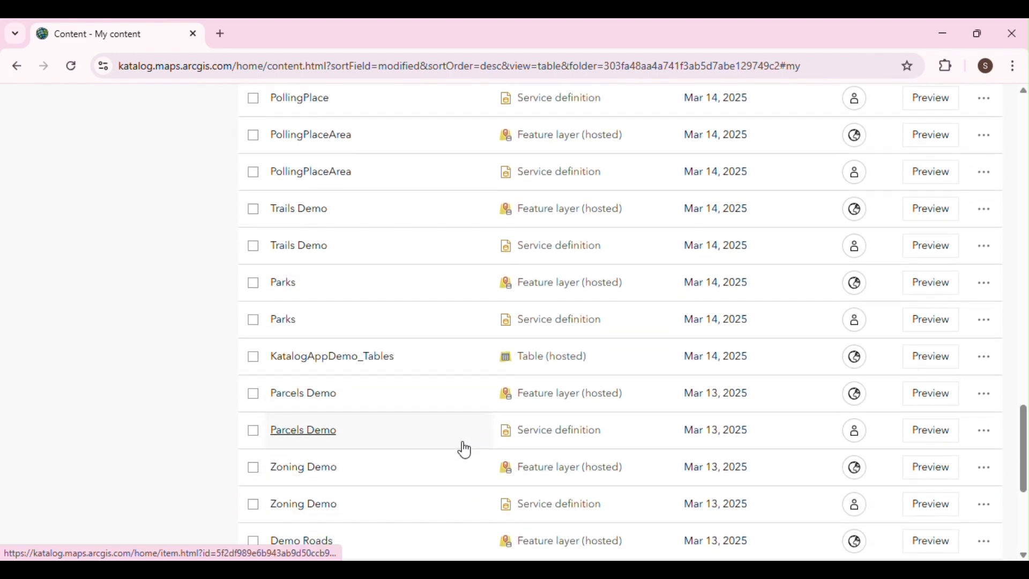
{"action": "left_click", "coordinate": [314, 325]}
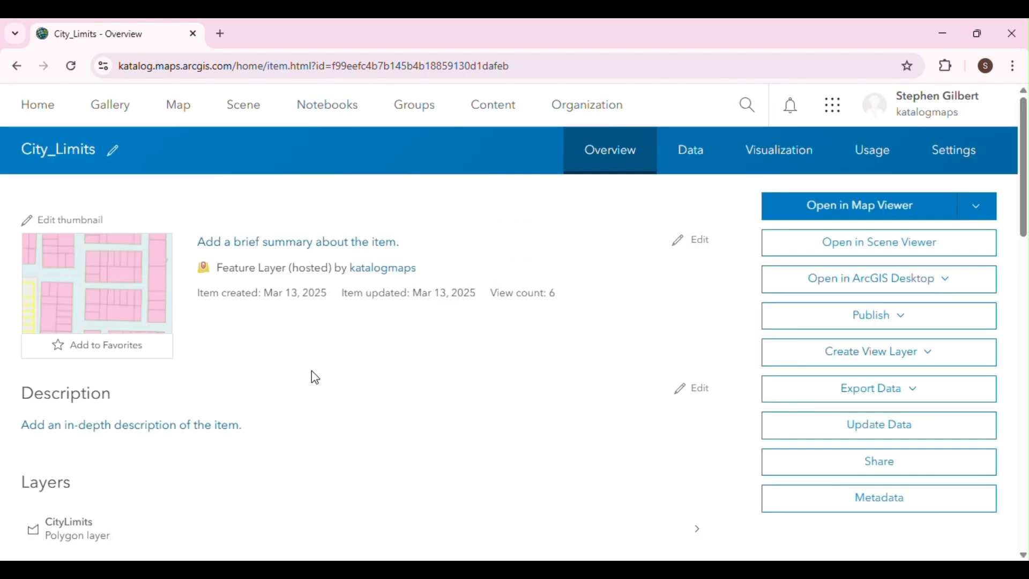
Open the CityLimits polygon sublayer and copy its URL
{"action": "left_click", "coordinate": [99, 531]}
{"action": "scroll", "coordinate": [888, 440], "scroll_direction": "down", "scroll_amount": 6}
{"action": "scroll", "coordinate": [887, 440], "scroll_direction": "down", "scroll_amount": 1}
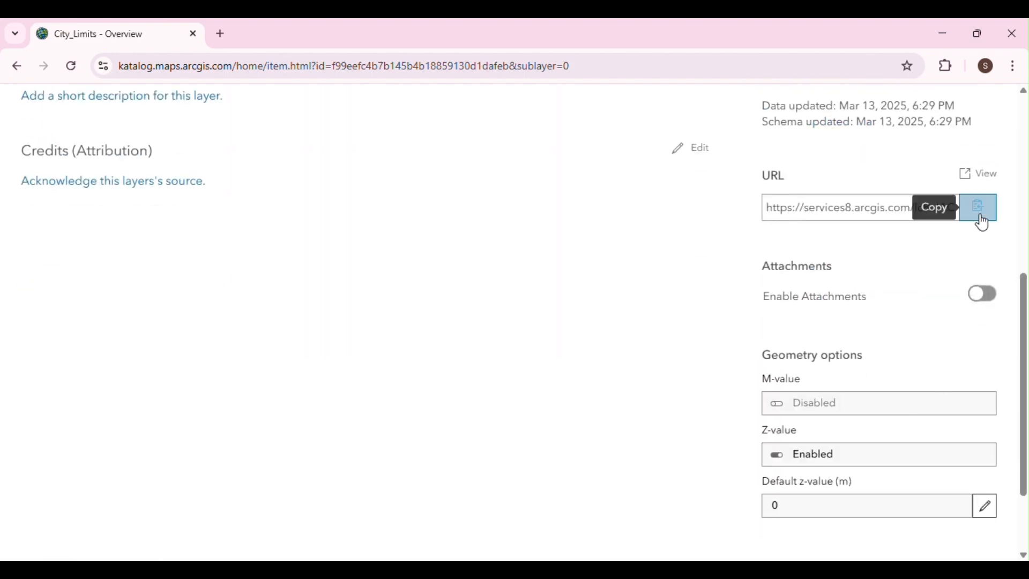
In ArcGIS Pro, add a City Limits row to LayerTable with the copied URL ending in City_Limits/FeatureServer/0, and save the edits
{"action": "left_click", "coordinate": [601, 569]}
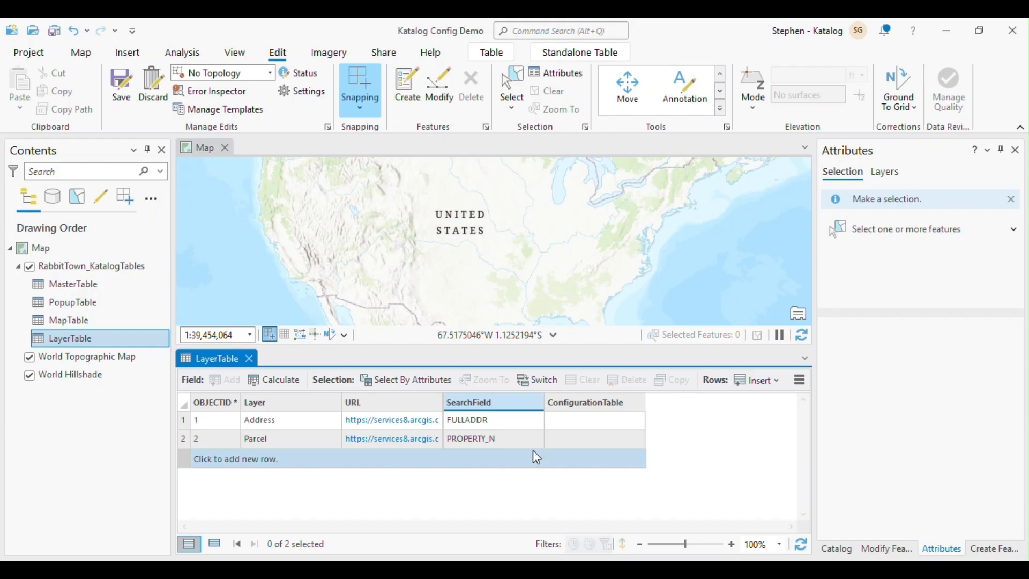
{"action": "left_click", "coordinate": [307, 459]}
{"action": "scroll", "coordinate": [302, 376], "scroll_direction": "down", "scroll_amount": 2}
{"action": "scroll", "coordinate": [298, 359], "scroll_direction": "up", "scroll_amount": 2}
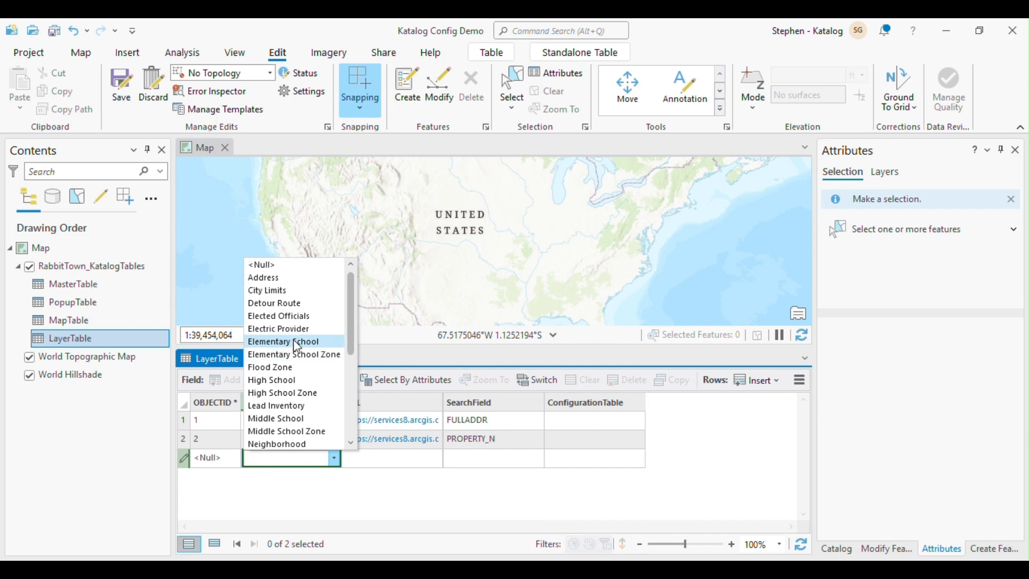
{"action": "left_click", "coordinate": [271, 290]}
{"action": "left_click", "coordinate": [396, 461]}
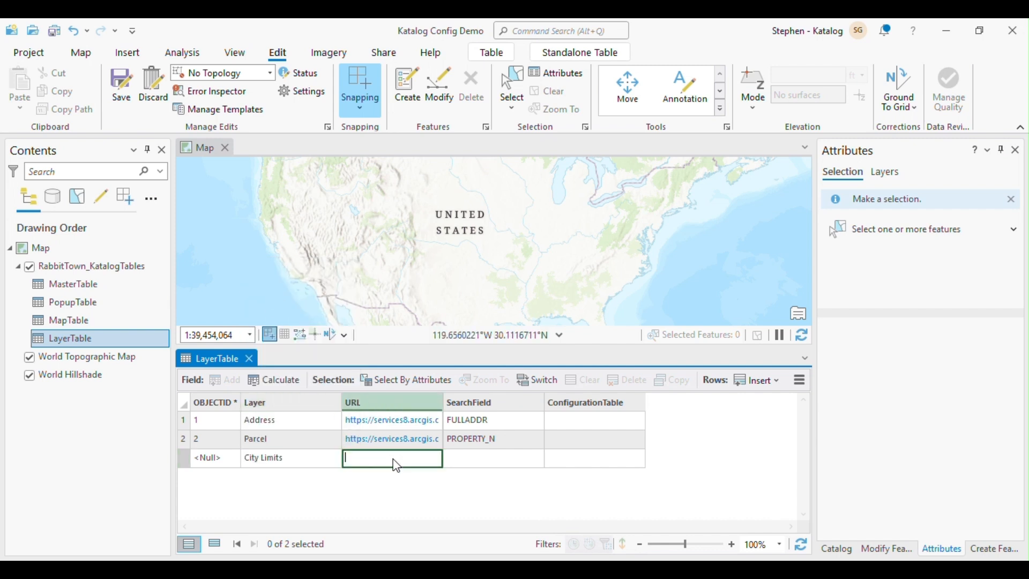
{"action": "key", "text": "ctrl+v"}
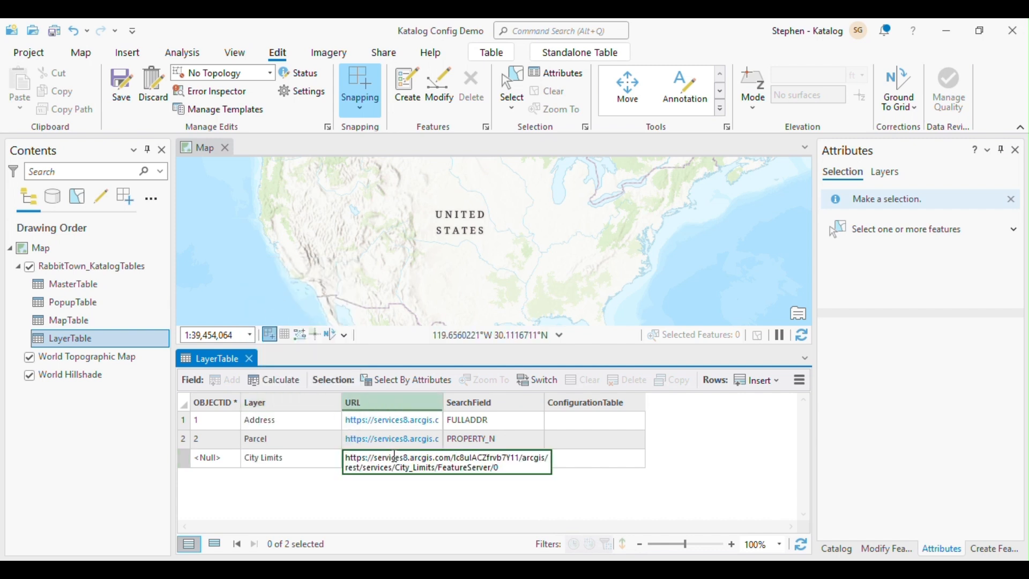
{"action": "key", "text": "Return"}
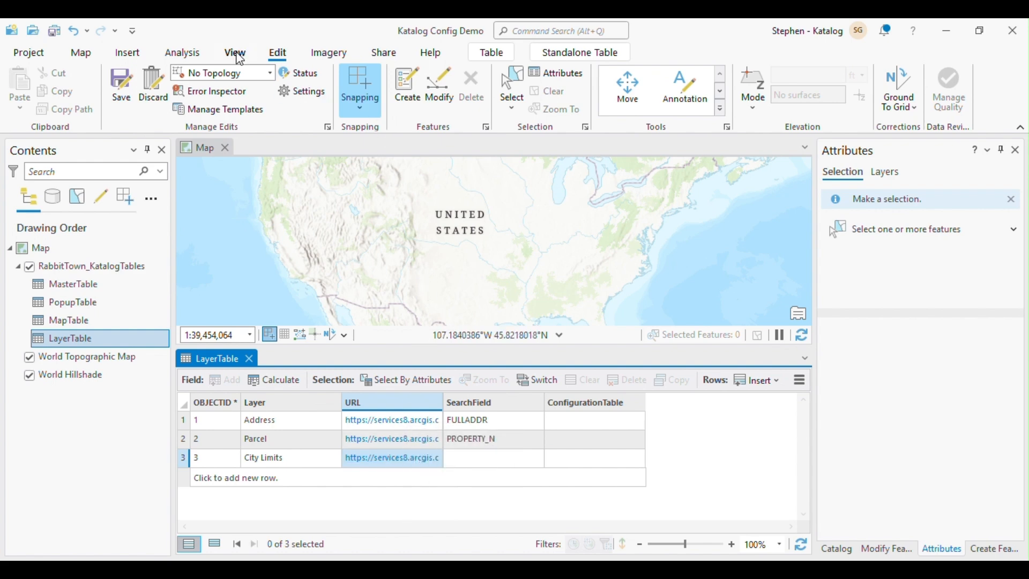
{"action": "left_click", "coordinate": [123, 86]}
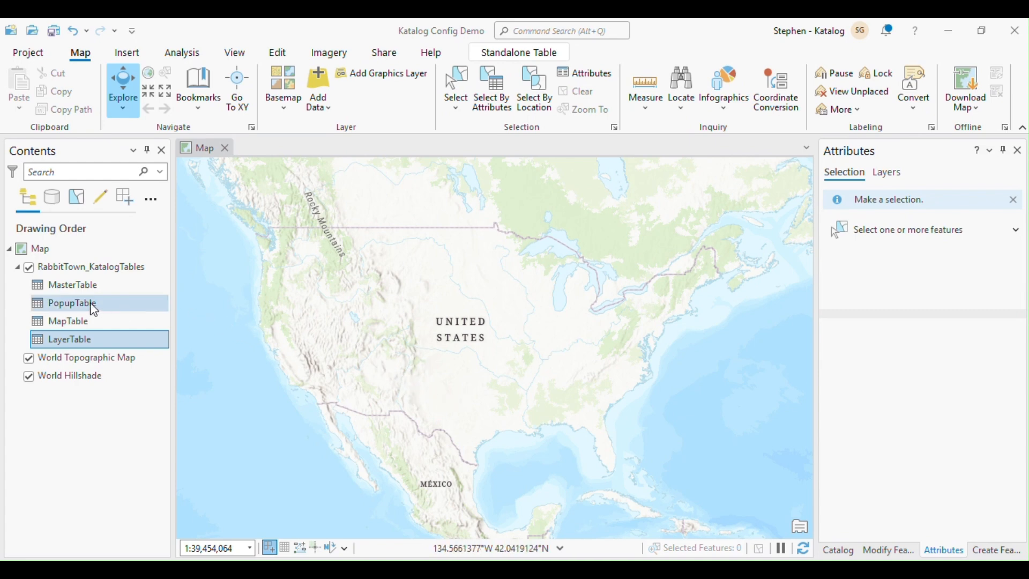
Open the PopupTable attribute table, and in the browser display the data table of the Addresses hosted feature layer
{"action": "right_click", "coordinate": [70, 303]}
{"action": "left_click", "coordinate": [102, 91]}
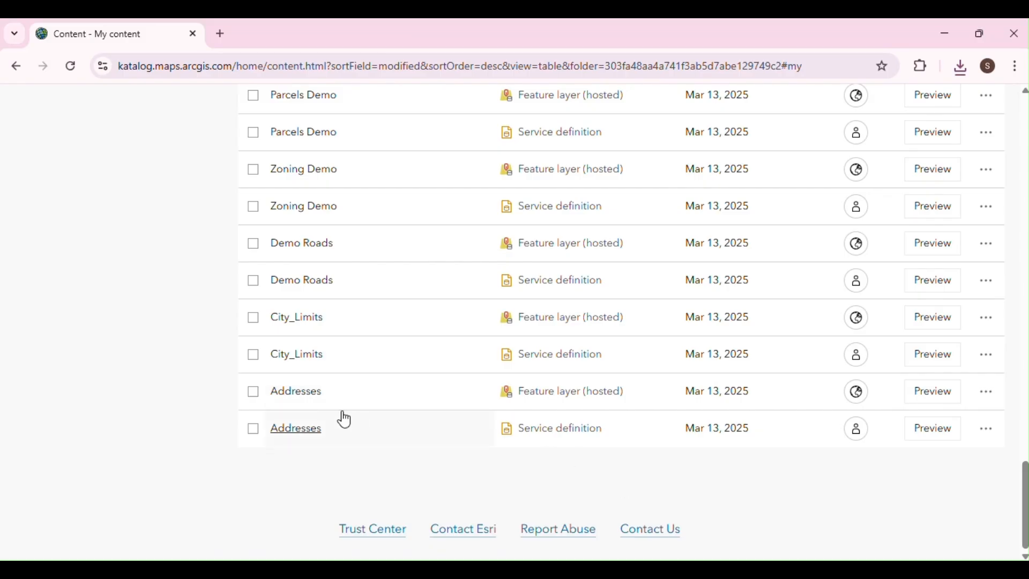
{"action": "left_click", "coordinate": [300, 394]}
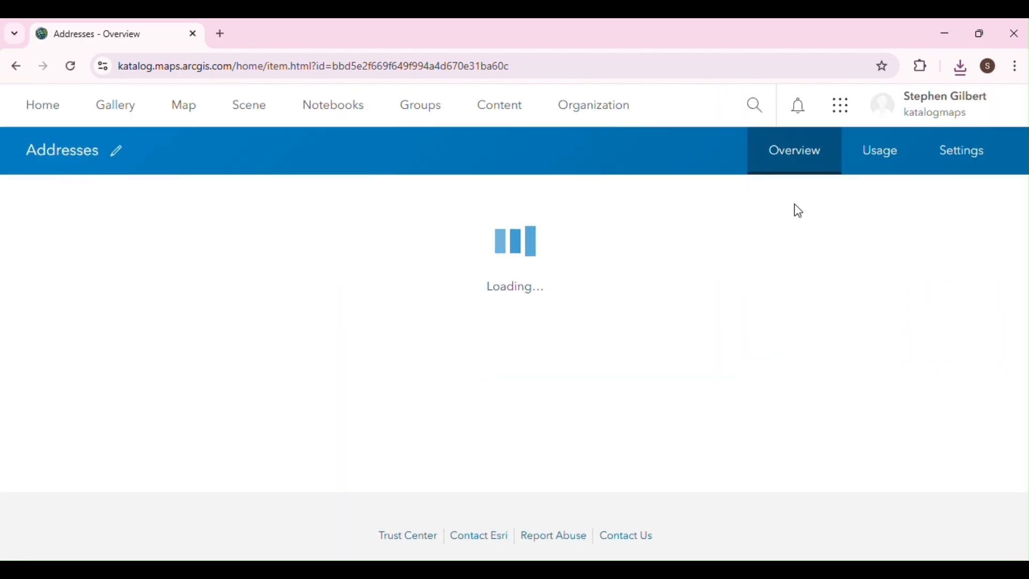
{"action": "left_click", "coordinate": [699, 161]}
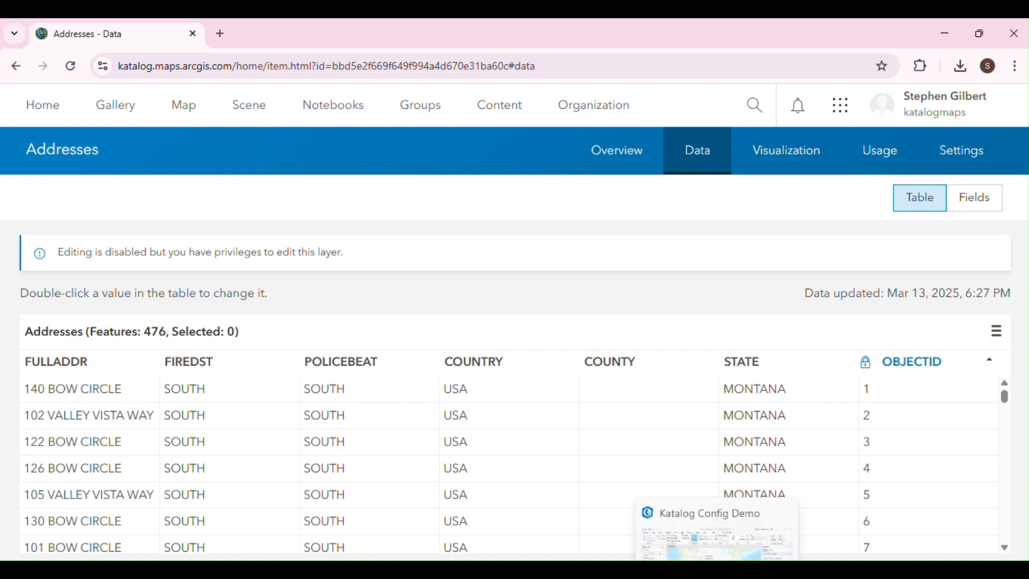
In ArcGIS Pro, add a PopupTable row for the Address layer with fieldName FULLADDR and label Full Address
{"action": "left_click", "coordinate": [717, 570]}
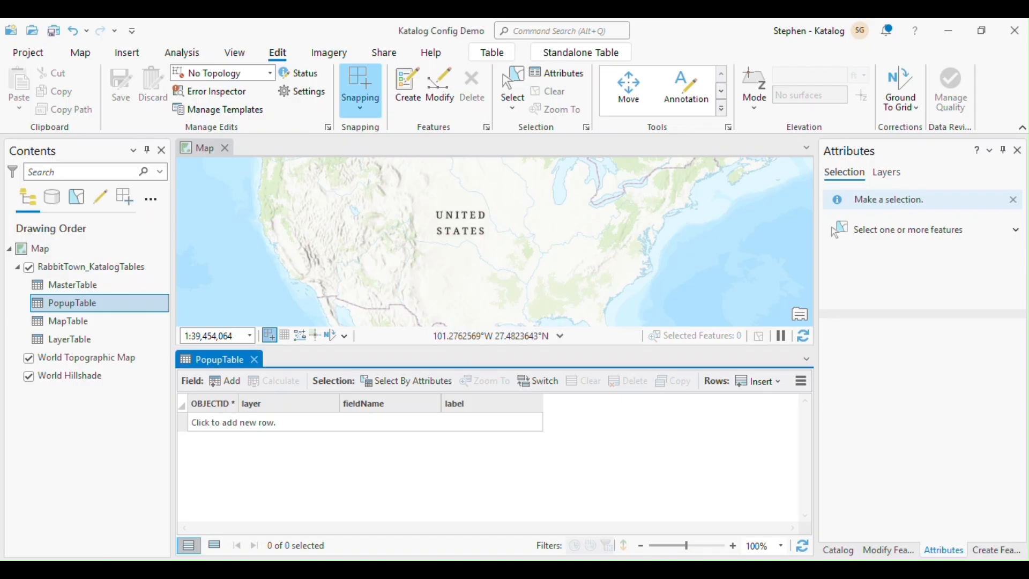
{"action": "left_click", "coordinate": [272, 423]}
{"action": "scroll", "coordinate": [268, 289], "scroll_direction": "down", "scroll_amount": 2}
{"action": "scroll", "coordinate": [256, 240], "scroll_direction": "up", "scroll_amount": 2}
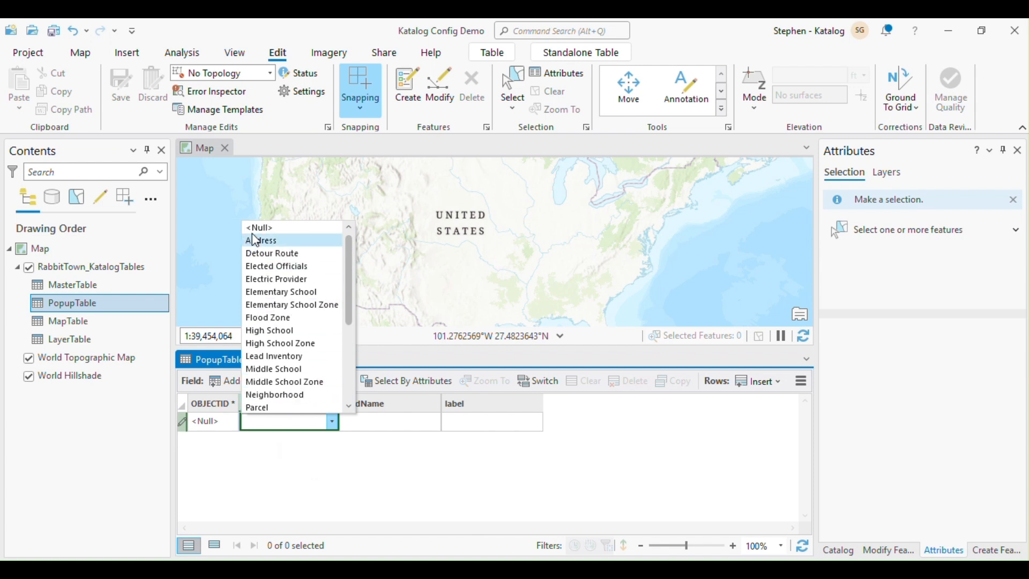
{"action": "left_click", "coordinate": [256, 240]}
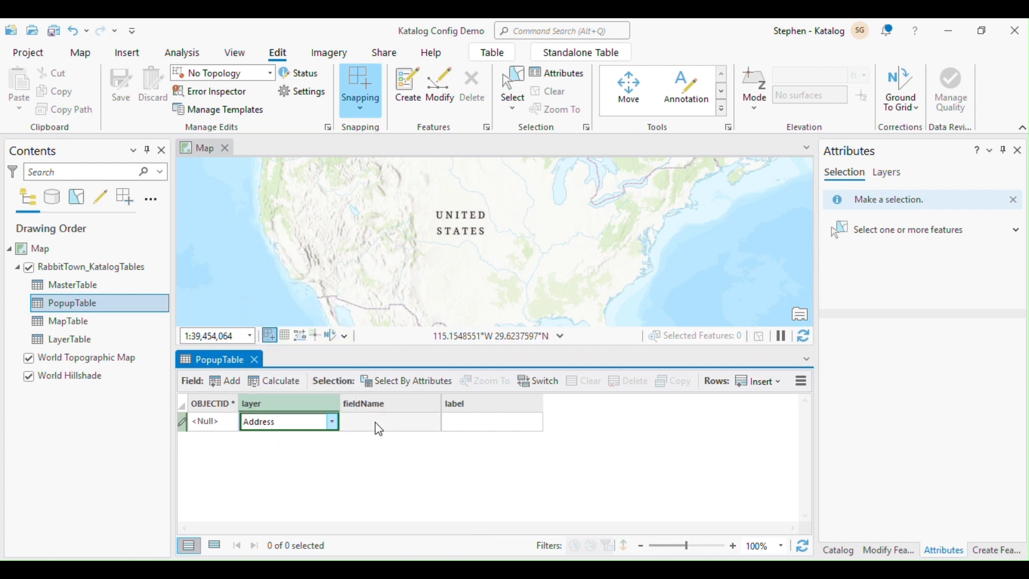
{"action": "left_click", "coordinate": [380, 426]}
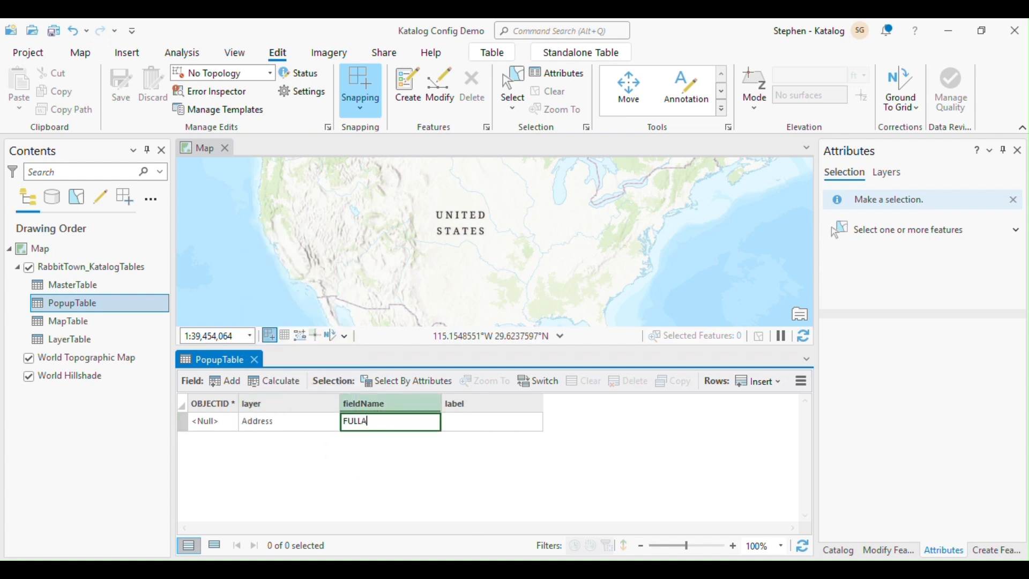
{"action": "key", "text": "Tab"}
{"action": "type", "text": "F"}
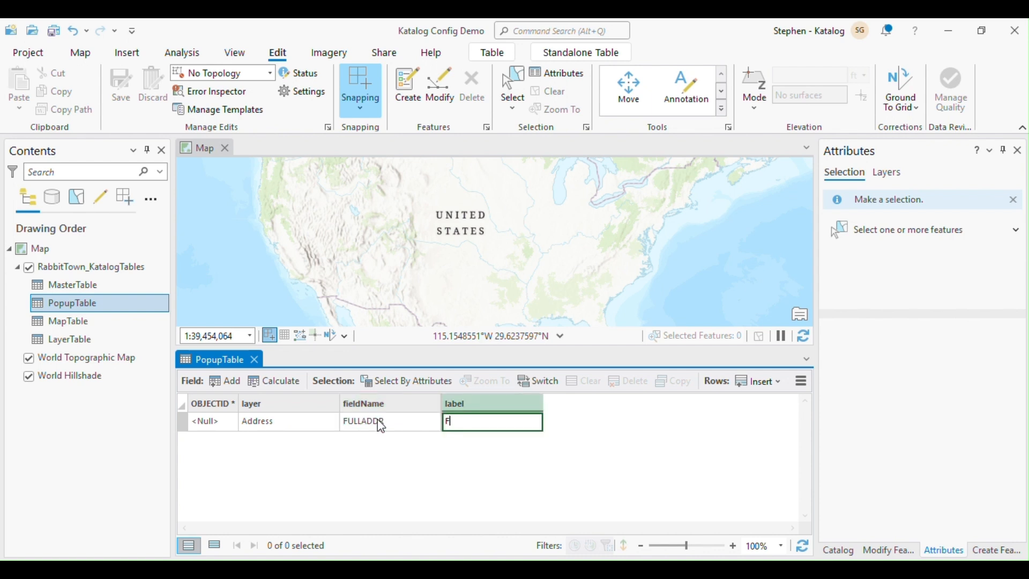
{"action": "type", "text": "ull Address"}
{"action": "key", "text": "Return"}
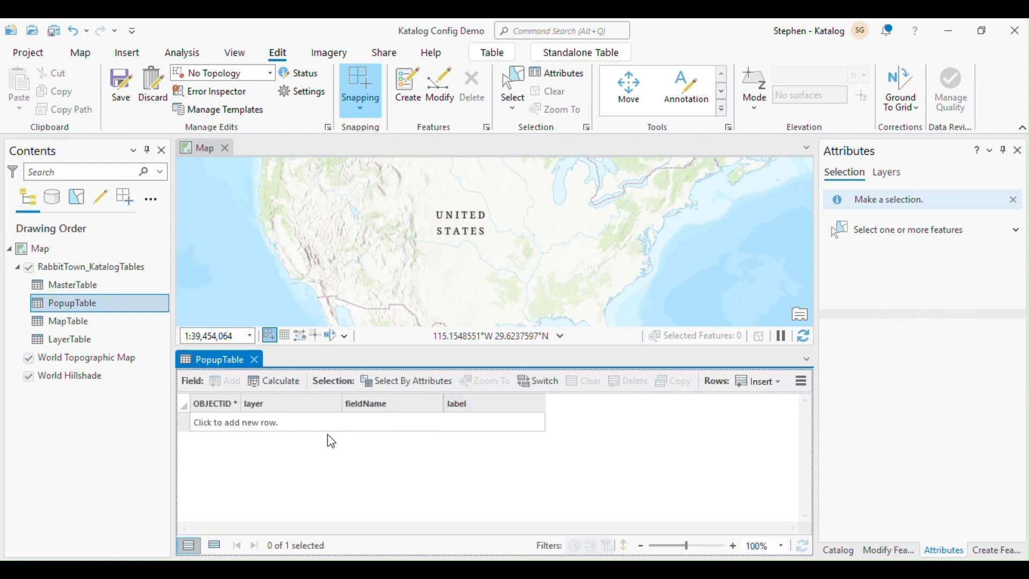
Add a second Address row to PopupTable with fieldName FIREDST and label Fire District
{"action": "left_click", "coordinate": [318, 442]}
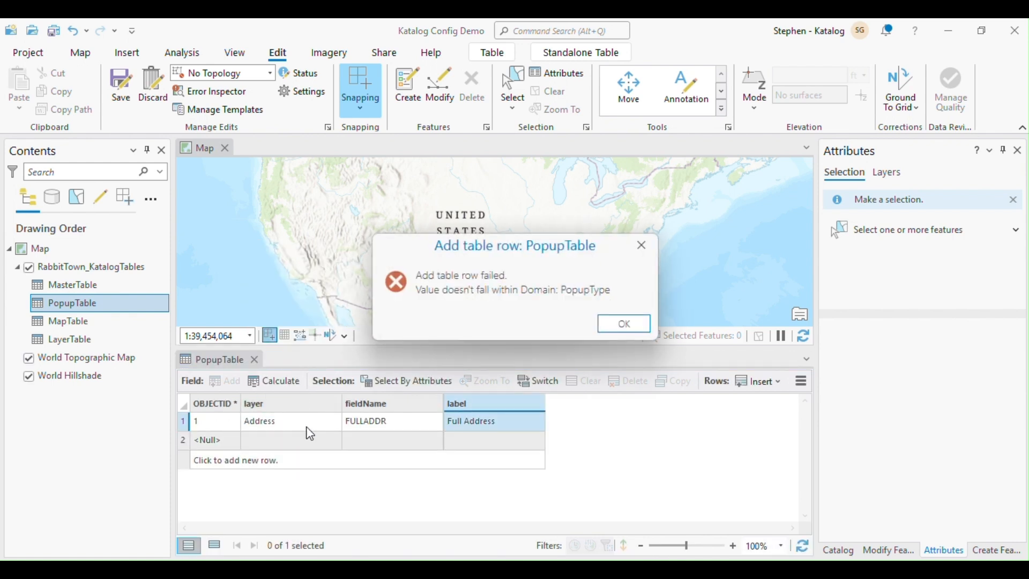
{"action": "left_click", "coordinate": [622, 323]}
{"action": "left_click", "coordinate": [282, 442]}
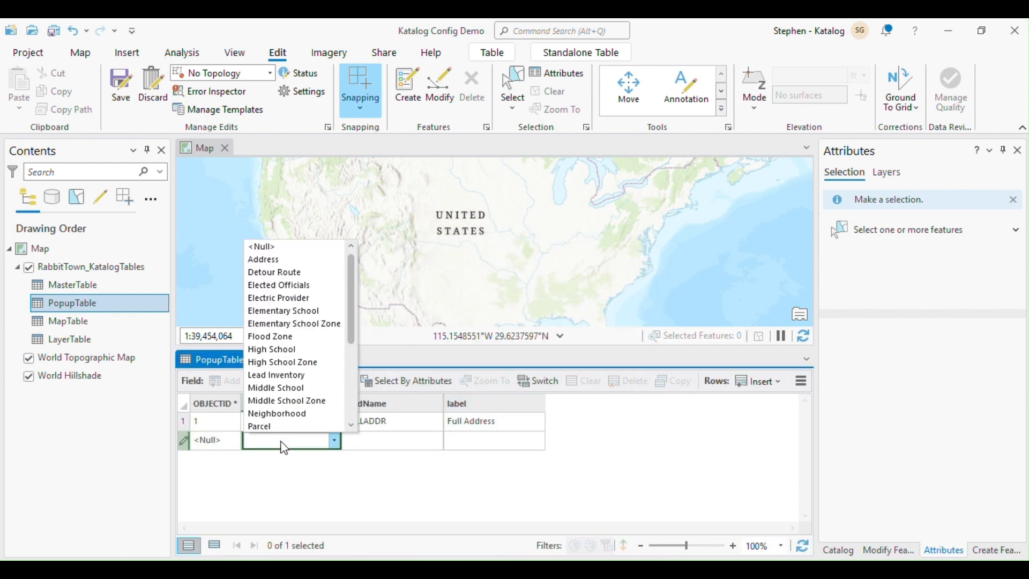
{"action": "scroll", "coordinate": [293, 375], "scroll_direction": "down", "scroll_amount": 1}
{"action": "scroll", "coordinate": [295, 322], "scroll_direction": "up", "scroll_amount": 2}
{"action": "left_click", "coordinate": [273, 261]}
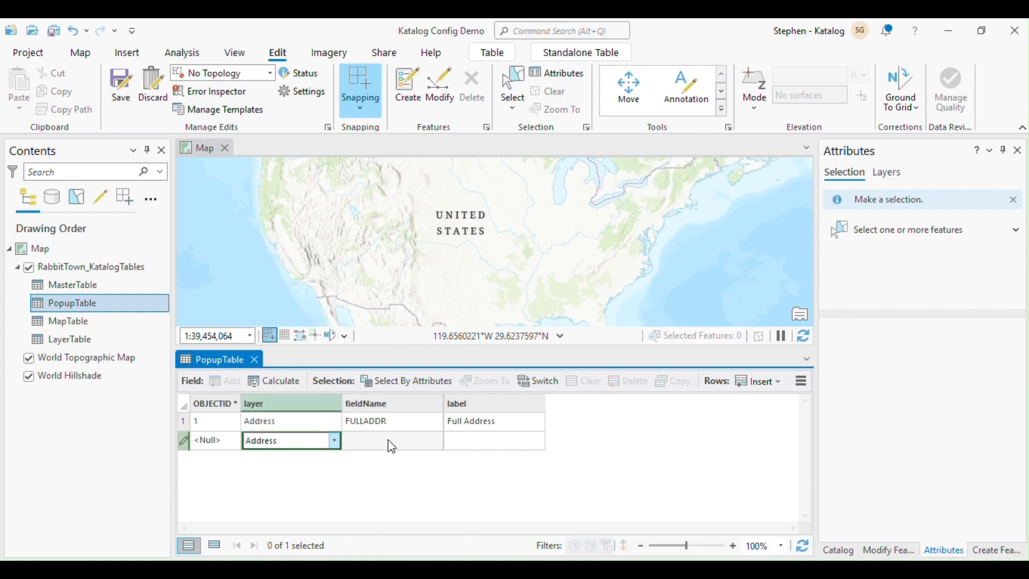
{"action": "key", "text": "alt+Tab"}
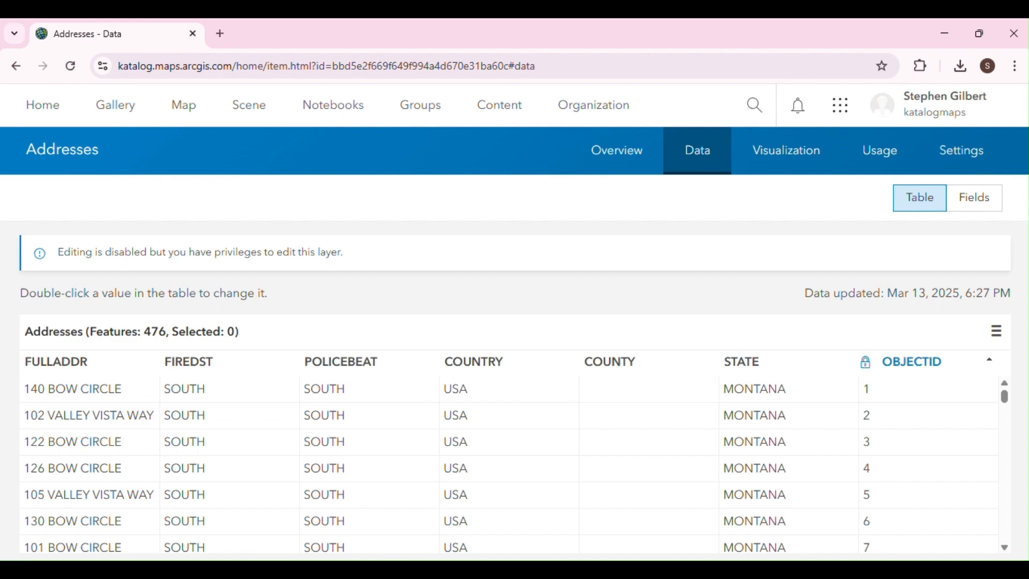
{"action": "key", "text": "alt+Tab"}
{"action": "left_click", "coordinate": [377, 446]}
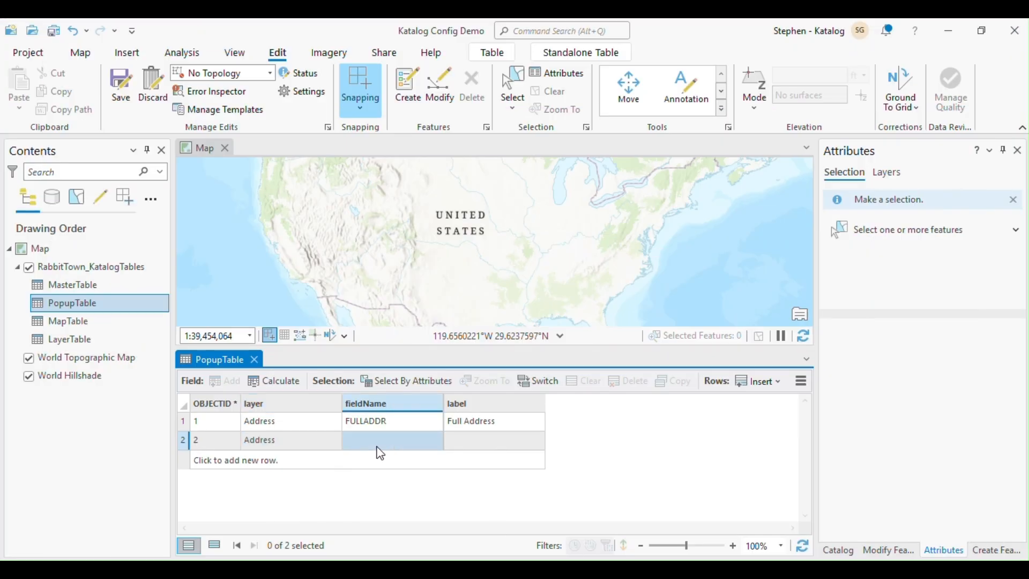
{"action": "left_click", "coordinate": [380, 453]}
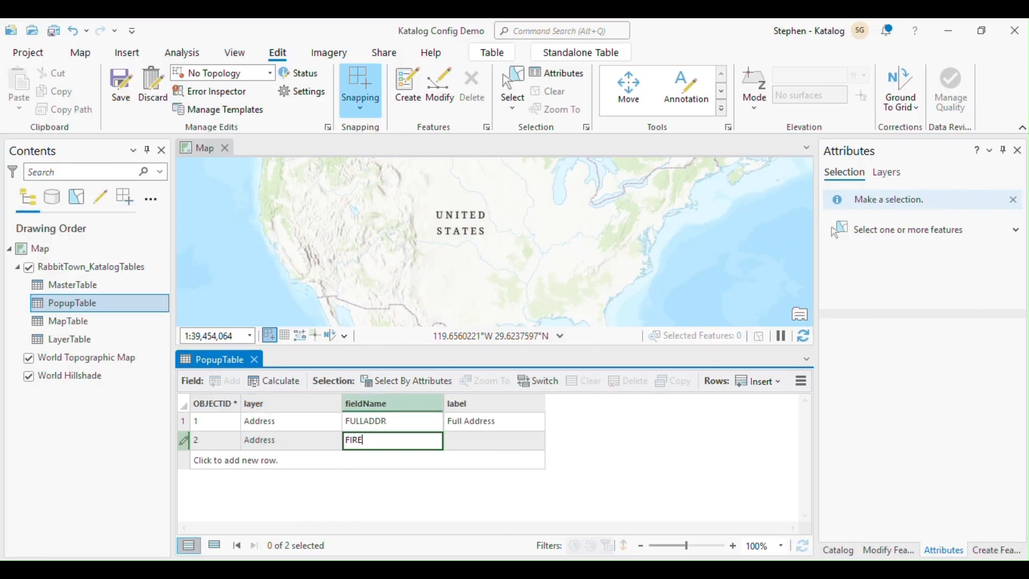
{"action": "type", "text": "FIREDST"}
{"action": "key", "text": "Tab"}
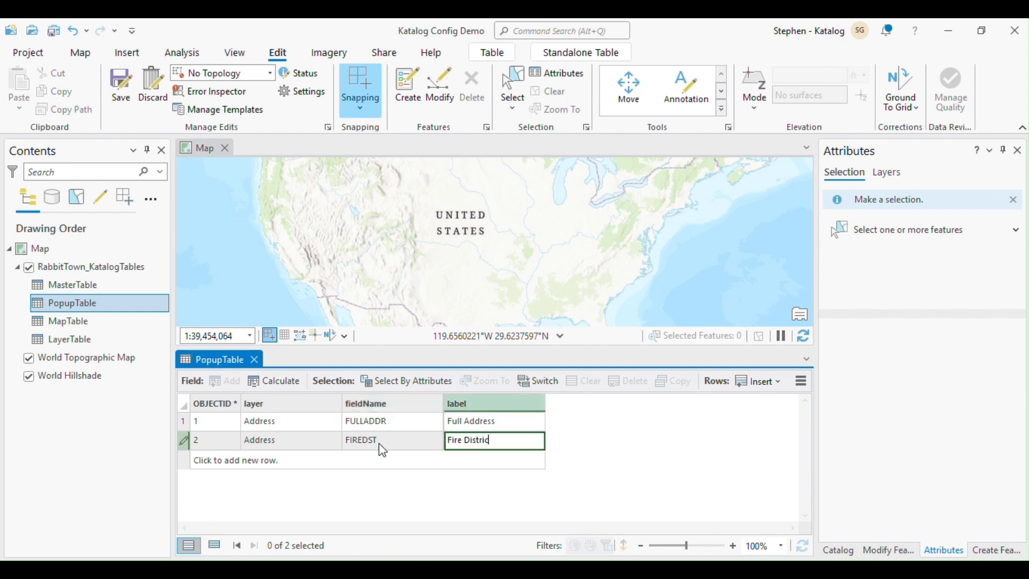
{"action": "key", "text": "Return"}
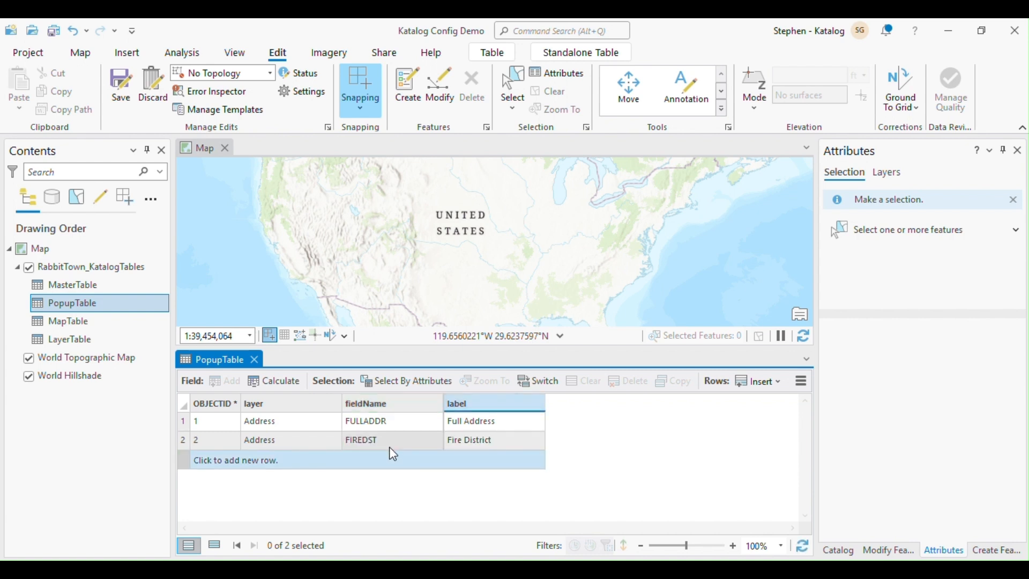
Add another Address row to PopupTable with fieldName POLICEBEAT and label Police Beat
{"action": "left_click", "coordinate": [310, 455]}
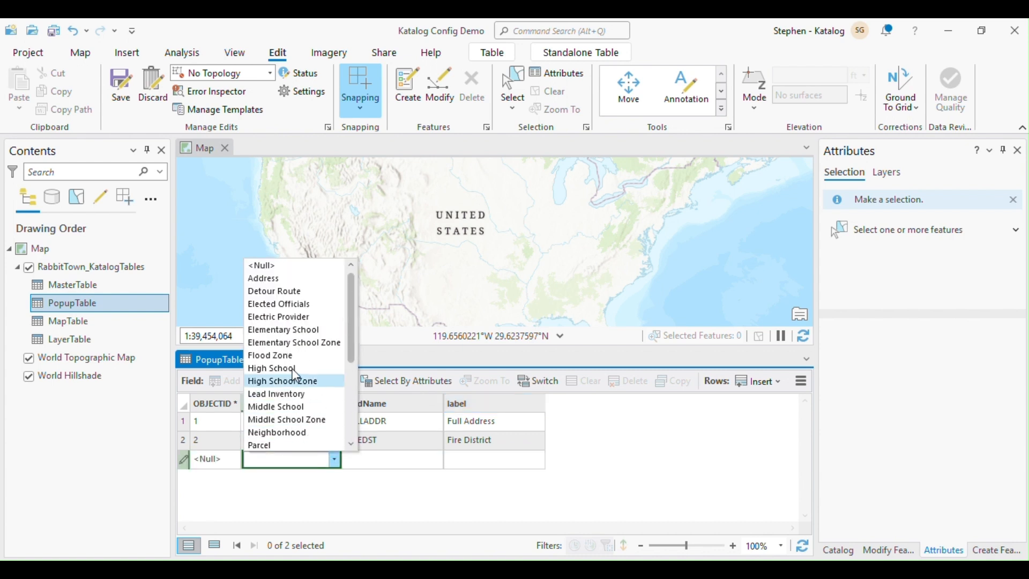
{"action": "left_click", "coordinate": [276, 279]}
{"action": "left_click", "coordinate": [375, 461]}
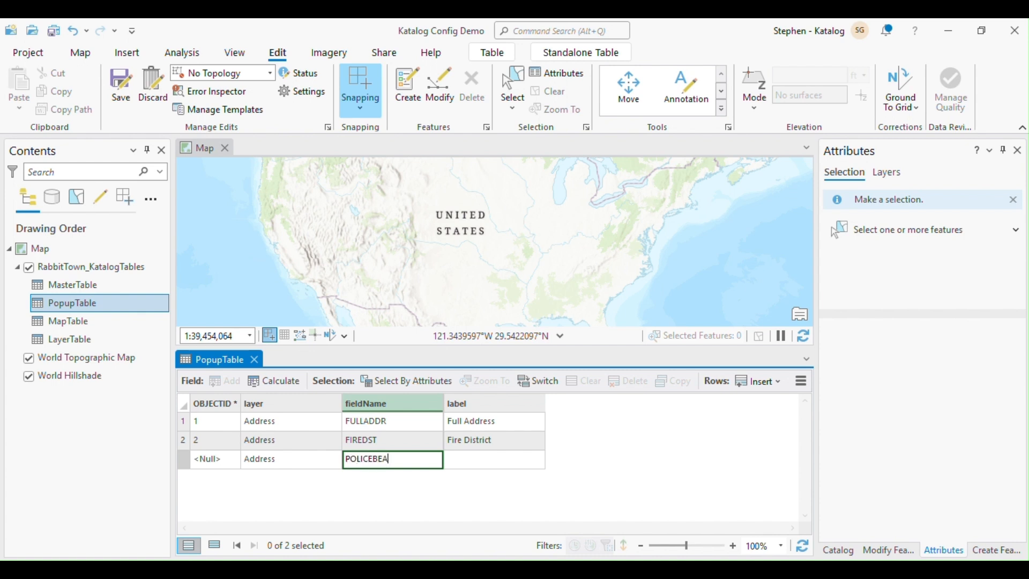
{"action": "type", "text": "POLICEBEAT"}
{"action": "key", "text": "Tab"}
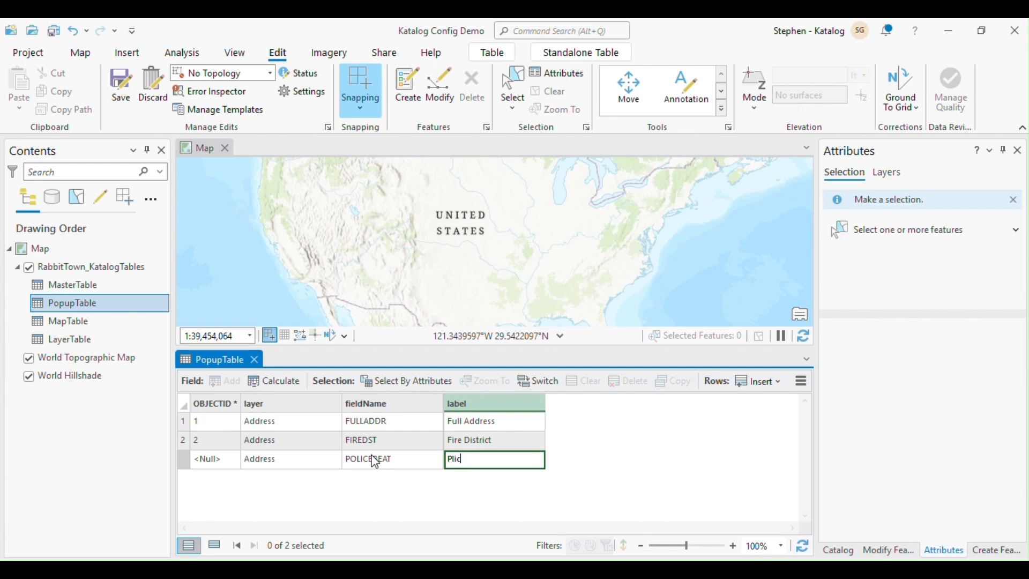
{"action": "type", "text": "Police Beat"}
{"action": "key", "text": "Return"}
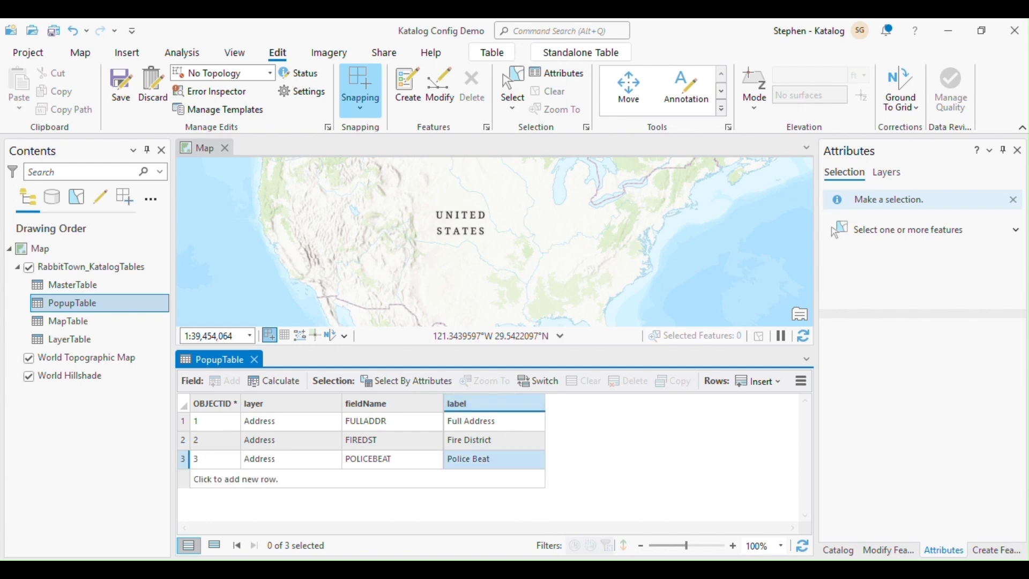
Check the Addresses field names in the browser, and add an Address row to PopupTable with fieldName COUNTRY and label Country
{"action": "key", "text": "alt+Tab"}
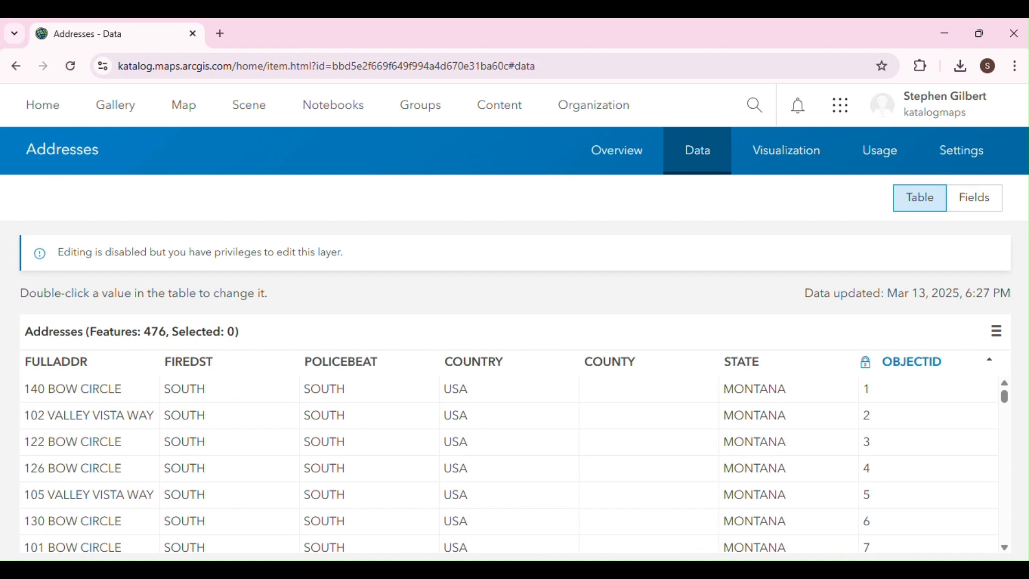
{"action": "key", "text": "alt+Tab"}
{"action": "left_click", "coordinate": [271, 478]}
{"action": "left_click", "coordinate": [271, 479]}
{"action": "scroll", "coordinate": [271, 420], "scroll_direction": "down", "scroll_amount": 1}
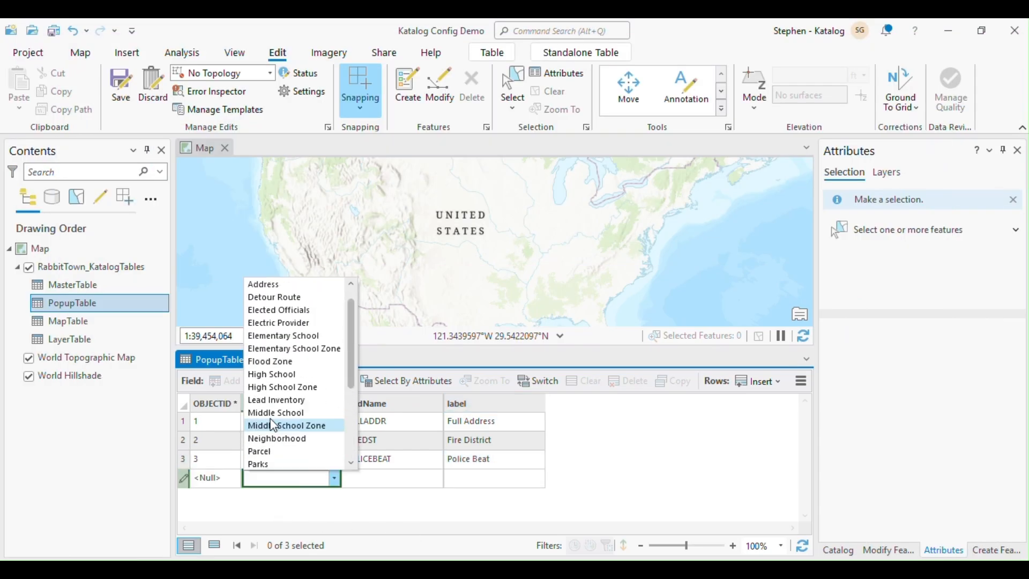
{"action": "left_click", "coordinate": [273, 285]}
{"action": "left_click", "coordinate": [392, 485]}
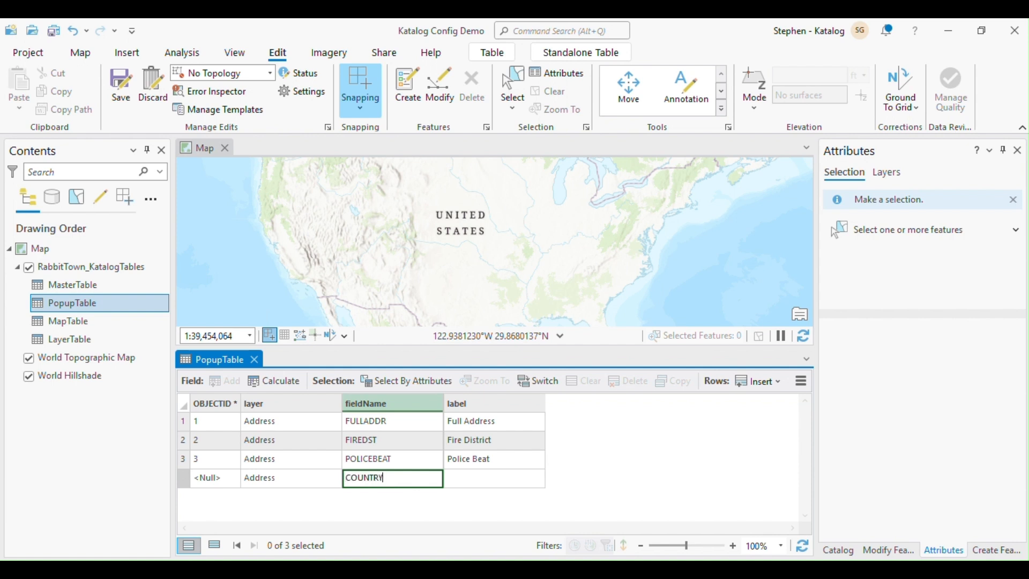
{"action": "key", "text": "Tab"}
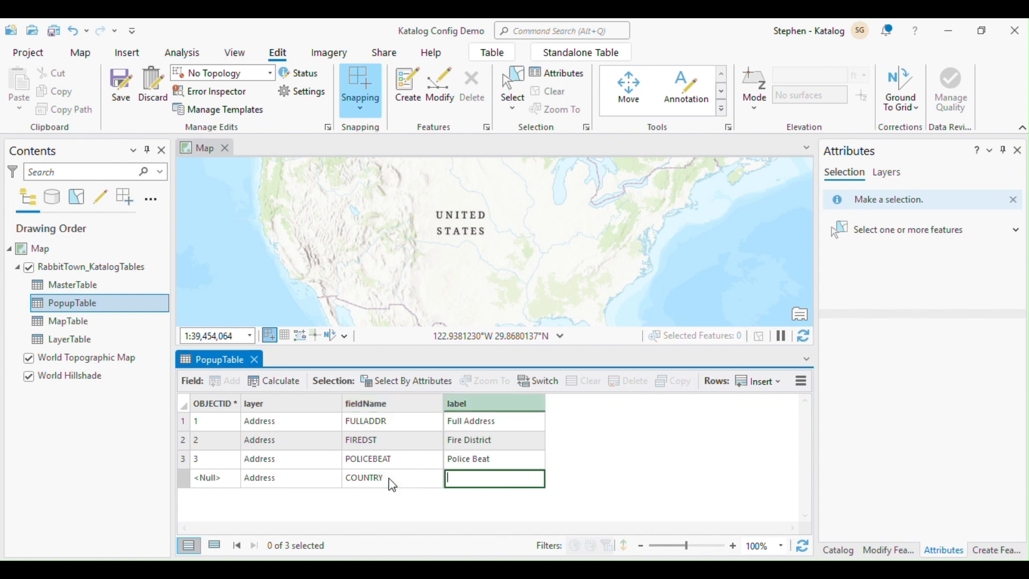
{"action": "type", "text": "Country"}
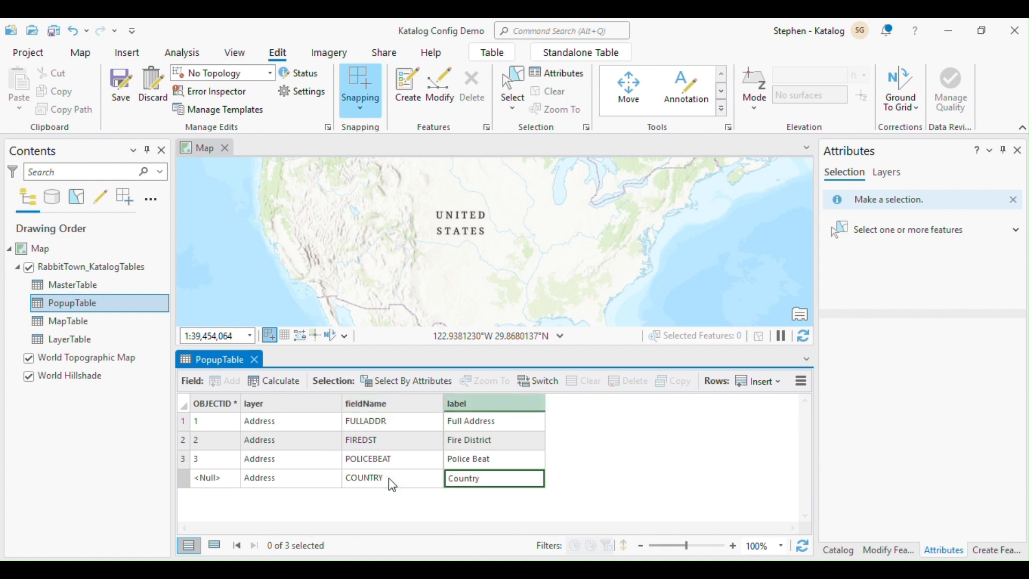
{"action": "key", "text": "Return"}
Add an Address row to PopupTable with fieldName COUNTY and label County
{"action": "left_click", "coordinate": [330, 499]}
{"action": "left_click", "coordinate": [333, 497]}
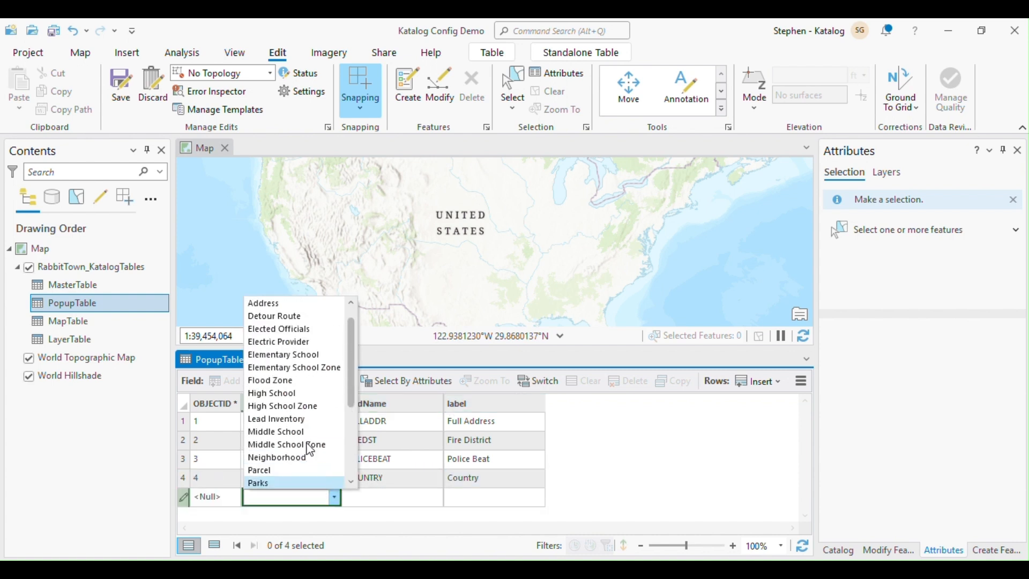
{"action": "scroll", "coordinate": [273, 332], "scroll_direction": "up", "scroll_amount": 1}
{"action": "left_click", "coordinate": [265, 316]}
{"action": "left_click", "coordinate": [389, 489]}
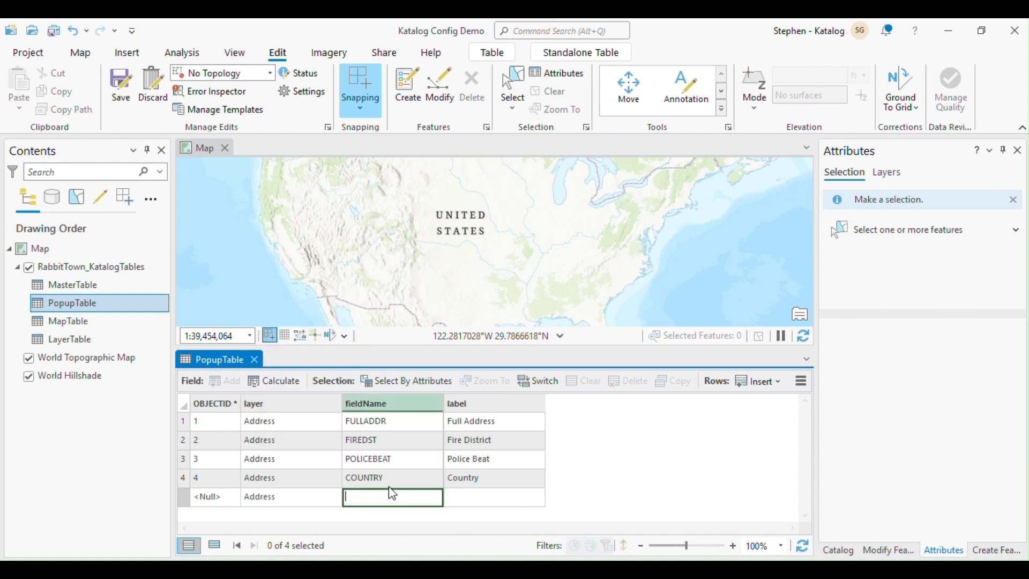
{"action": "key", "text": "Tab"}
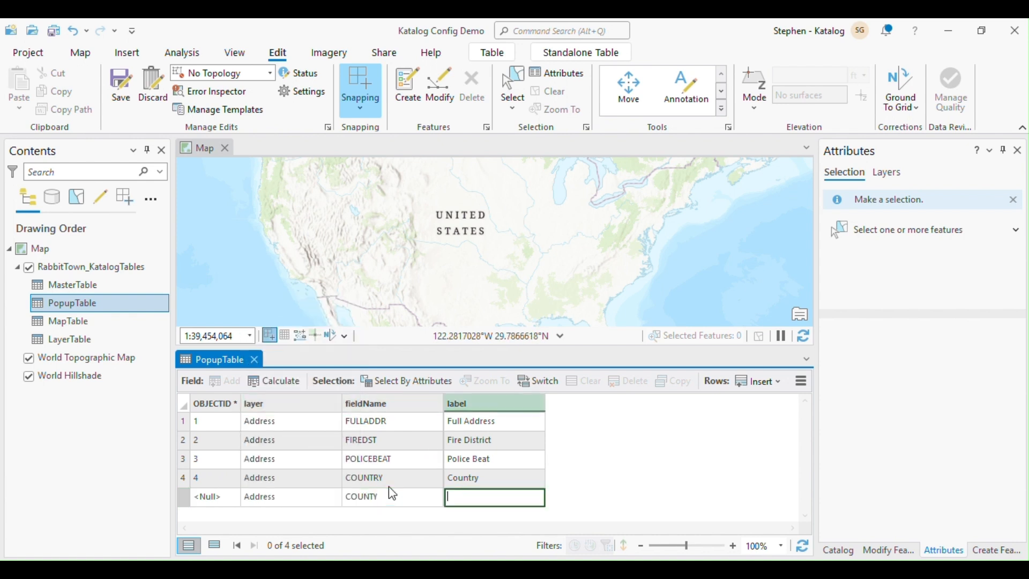
{"action": "type", "text": "County"}
{"action": "key", "text": "Return"}
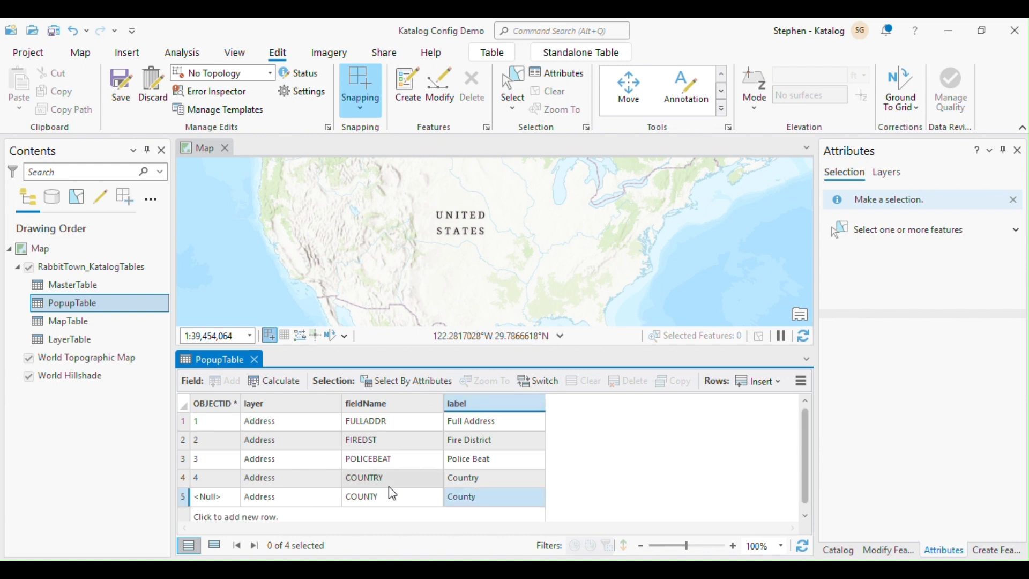
Add an Address row to PopupTable with fieldName STATE and label State, and save the edits
{"action": "left_click", "coordinate": [269, 519]}
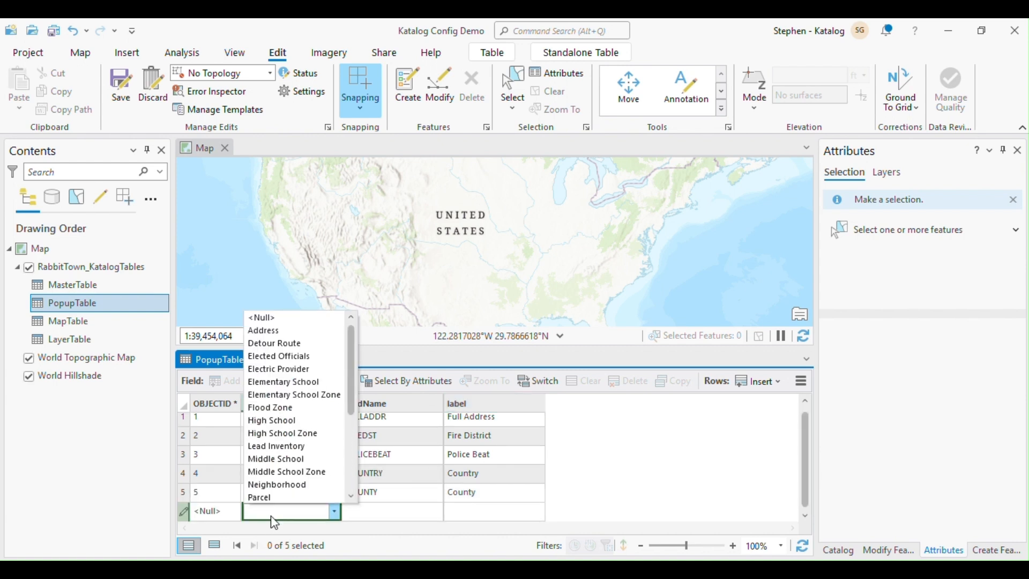
{"action": "left_click", "coordinate": [277, 333]}
{"action": "left_click", "coordinate": [382, 514]}
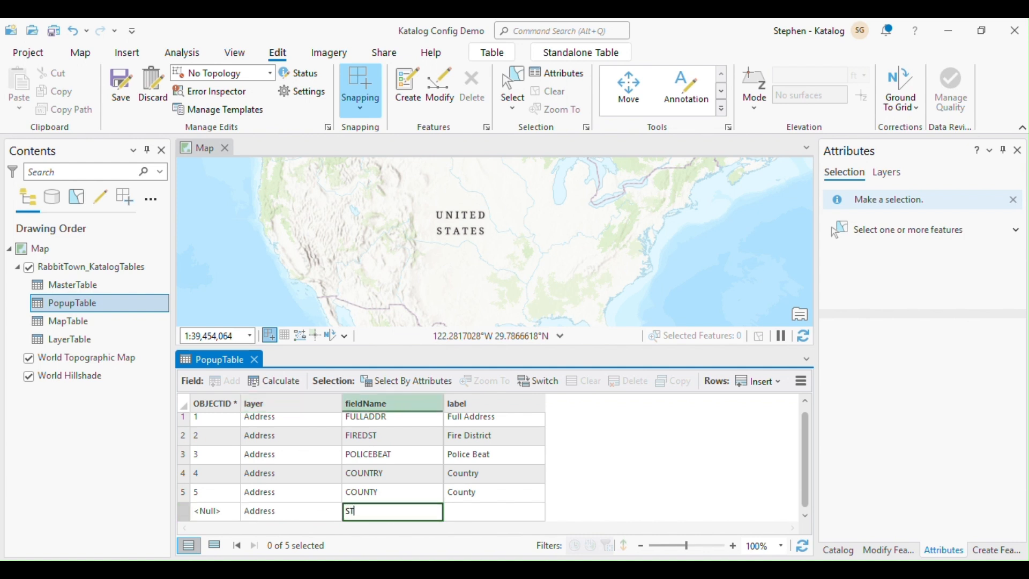
{"action": "key", "text": "Tab"}
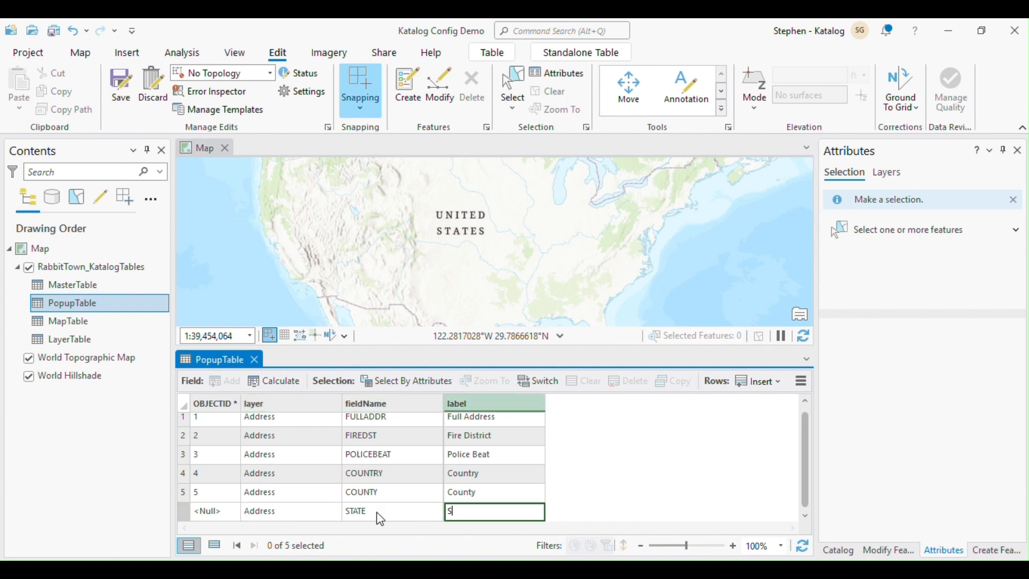
{"action": "key", "text": "Return"}
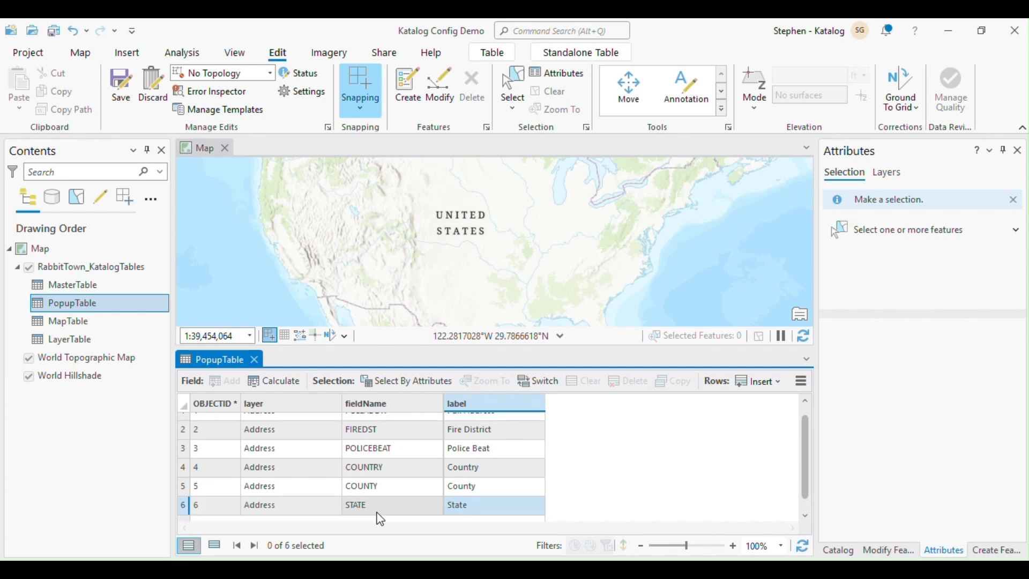
{"action": "left_click", "coordinate": [117, 79]}
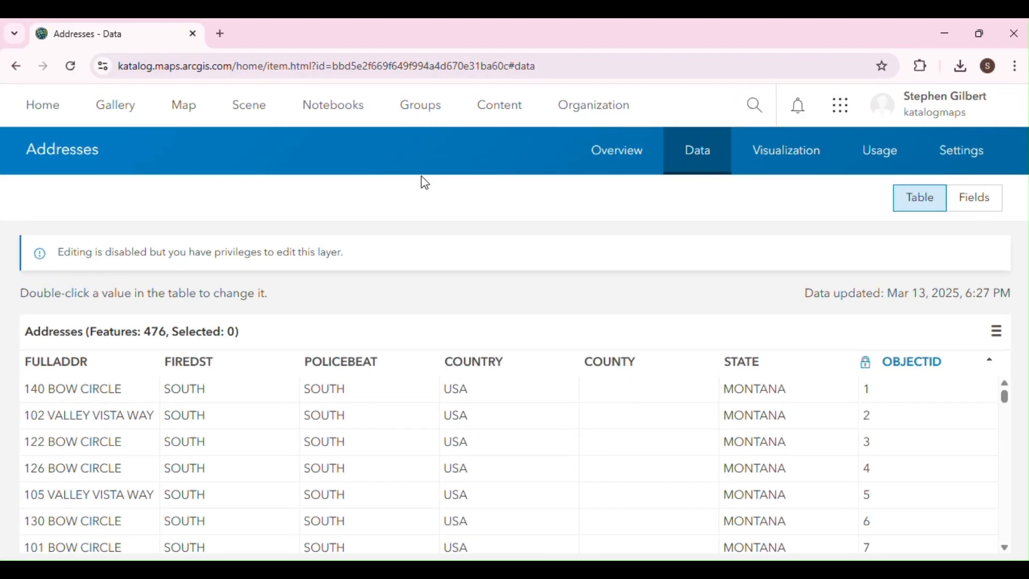
Open the data table of the Parcels Demo hosted feature layer from the ArcGIS Online content to check its field names
{"action": "left_click", "coordinate": [497, 104]}
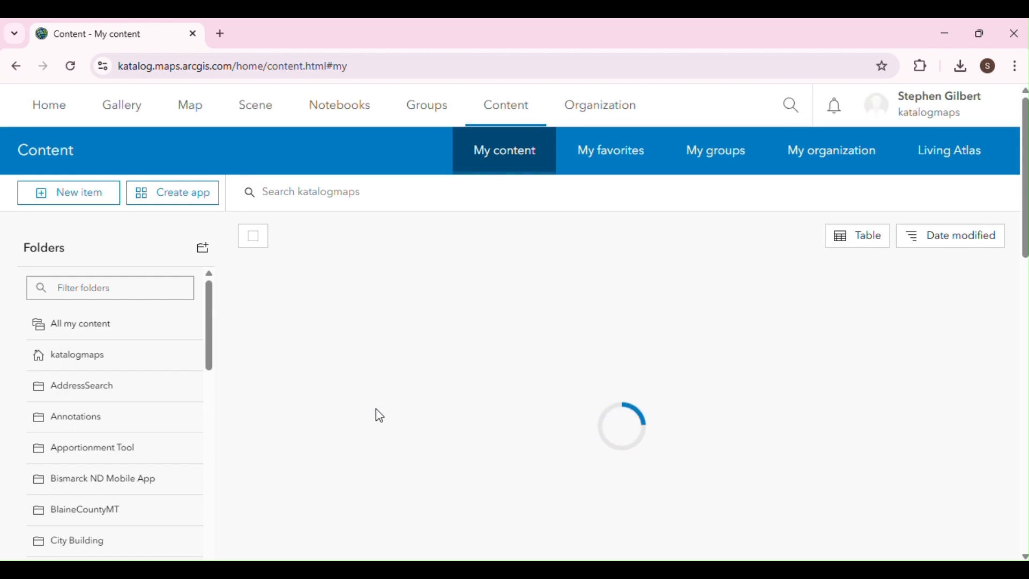
{"action": "scroll", "coordinate": [376, 418], "scroll_direction": "down", "scroll_amount": 10}
{"action": "scroll", "coordinate": [375, 419], "scroll_direction": "down", "scroll_amount": 19}
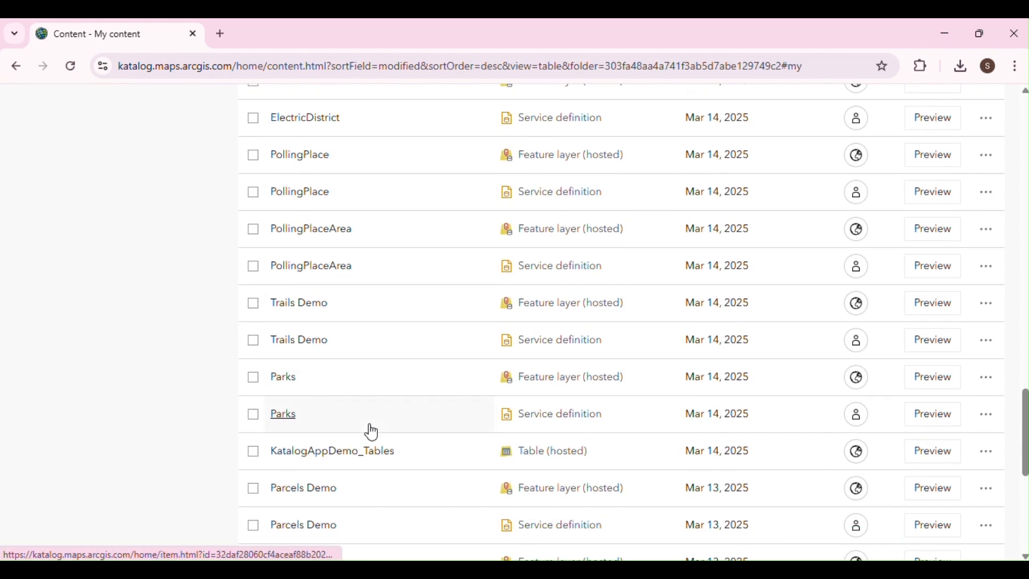
{"action": "scroll", "coordinate": [372, 432], "scroll_direction": "down", "scroll_amount": 6}
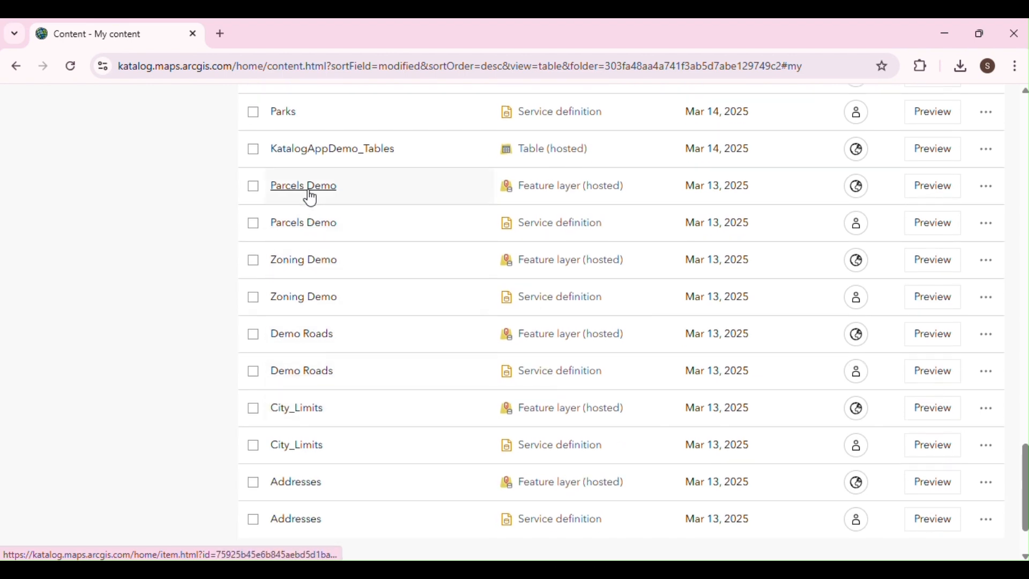
{"action": "left_click", "coordinate": [308, 187]}
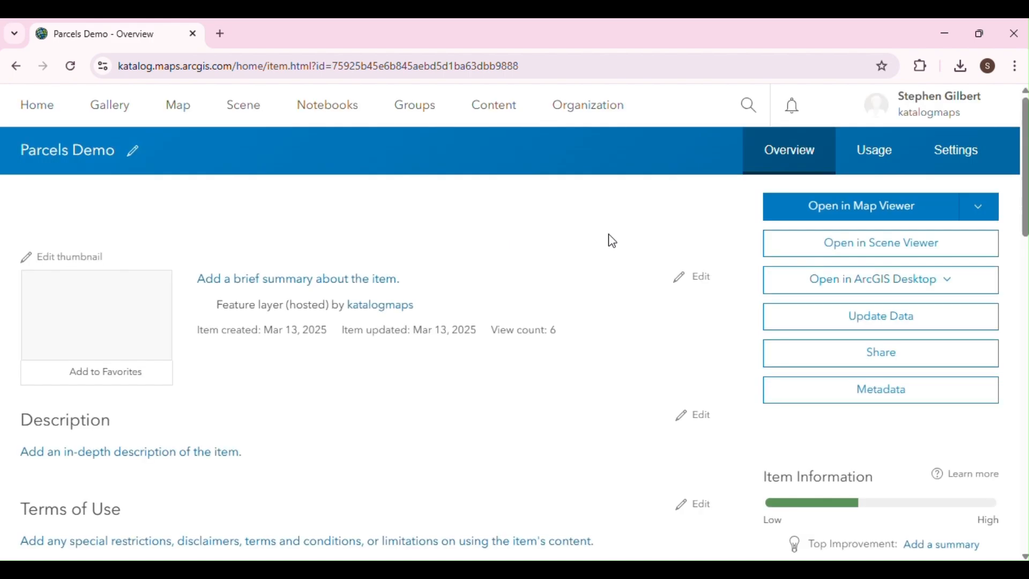
{"action": "left_click", "coordinate": [700, 158]}
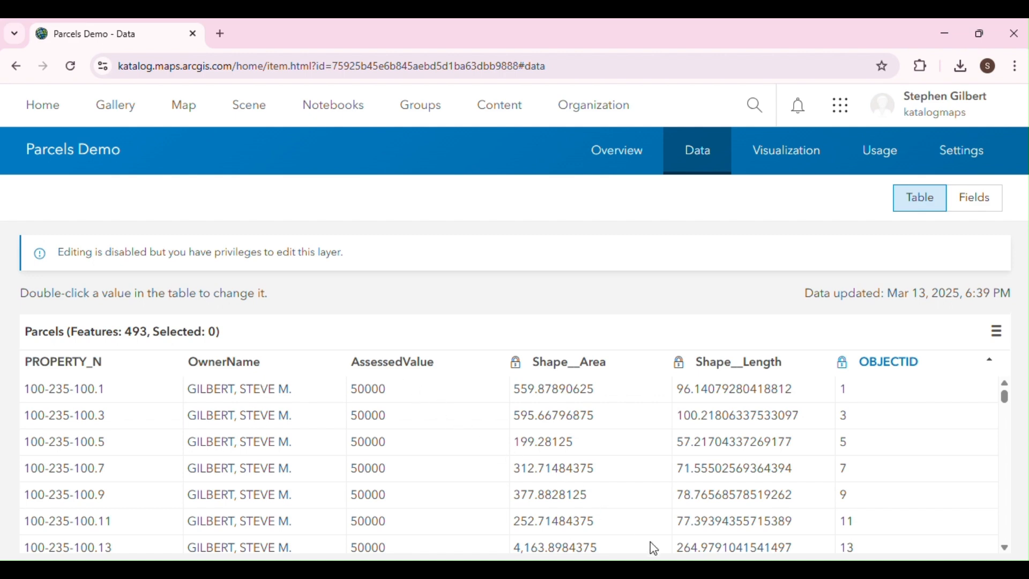
Switch to ArcGIS Pro and add a Parcel row to PopupTable with fieldName PROPERTY_N and label Property Number
{"action": "left_click", "coordinate": [716, 568]}
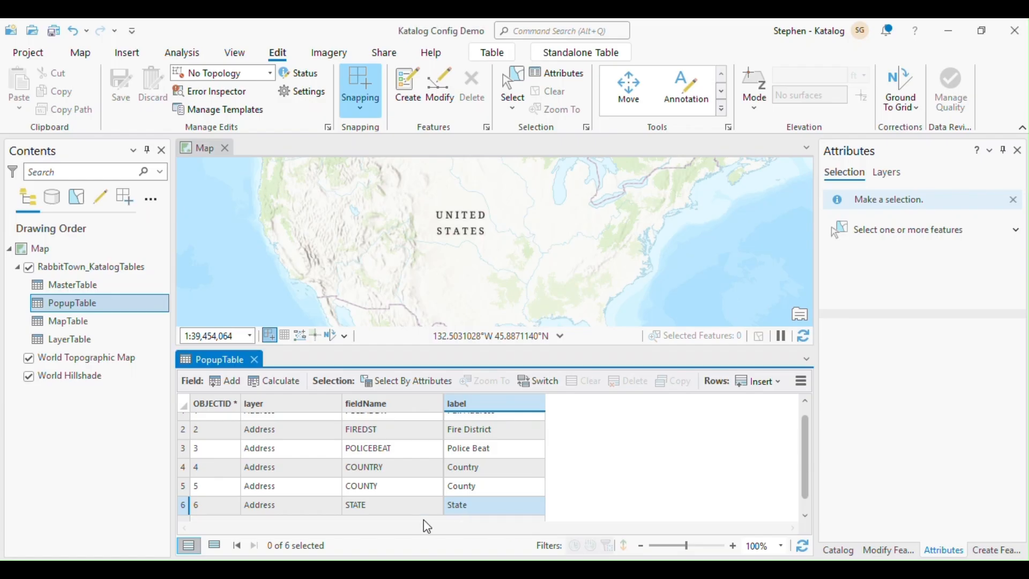
{"action": "scroll", "coordinate": [335, 511], "scroll_direction": "down", "scroll_amount": 1}
{"action": "left_click", "coordinate": [302, 516]}
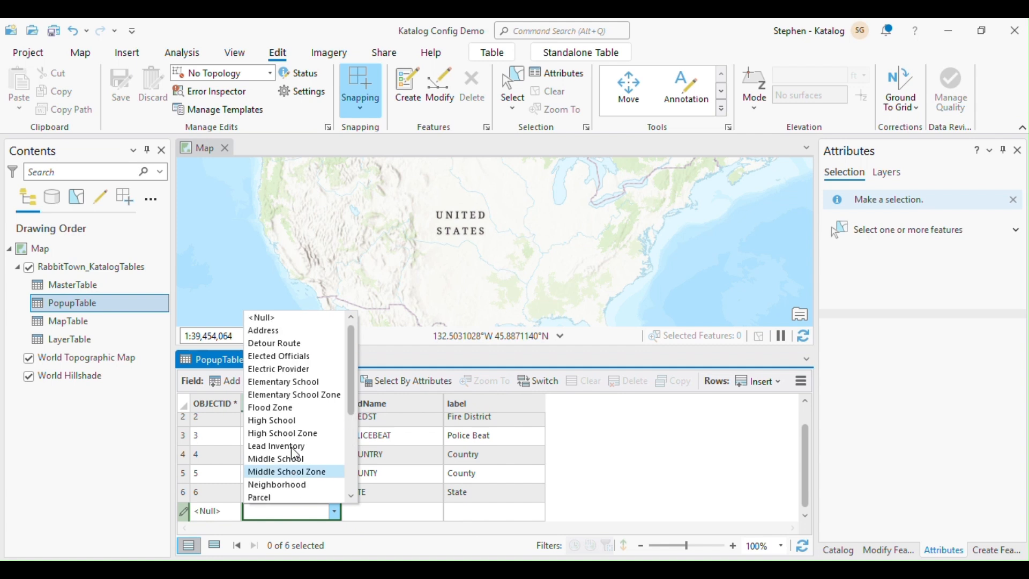
{"action": "scroll", "coordinate": [287, 482], "scroll_direction": "down", "scroll_amount": 1}
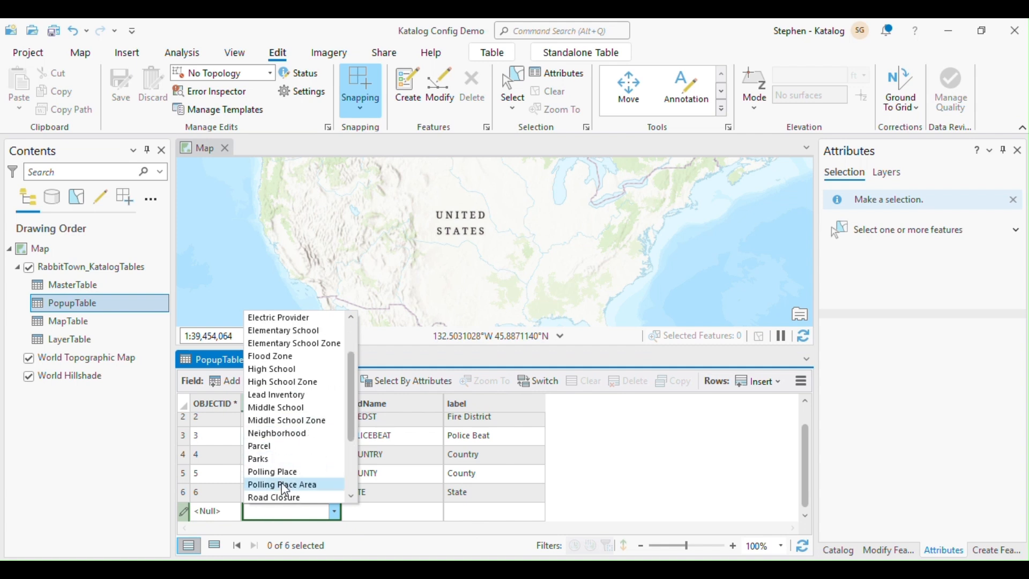
{"action": "left_click", "coordinate": [273, 447]}
{"action": "left_click", "coordinate": [377, 514]}
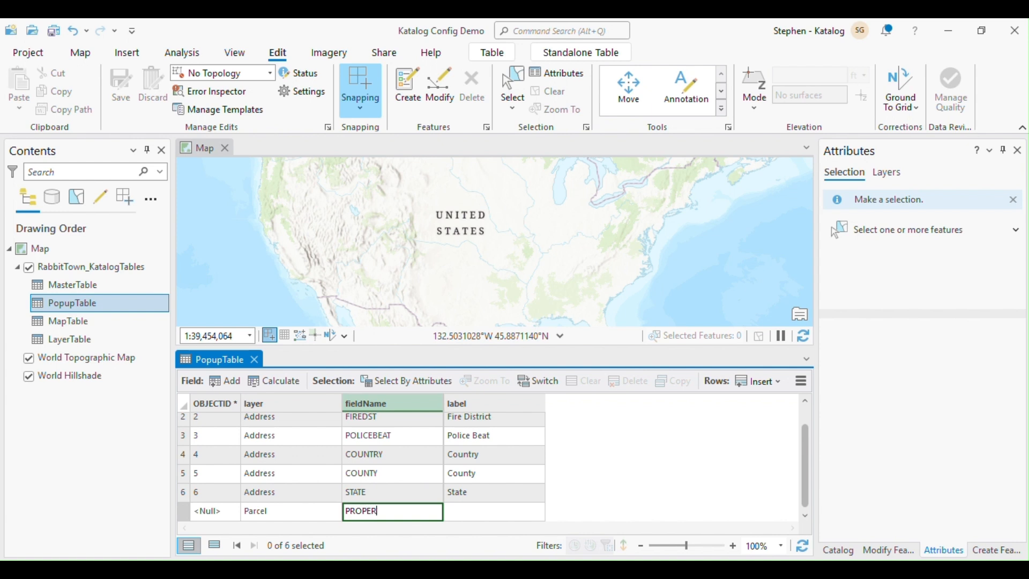
{"action": "key", "text": "Tab"}
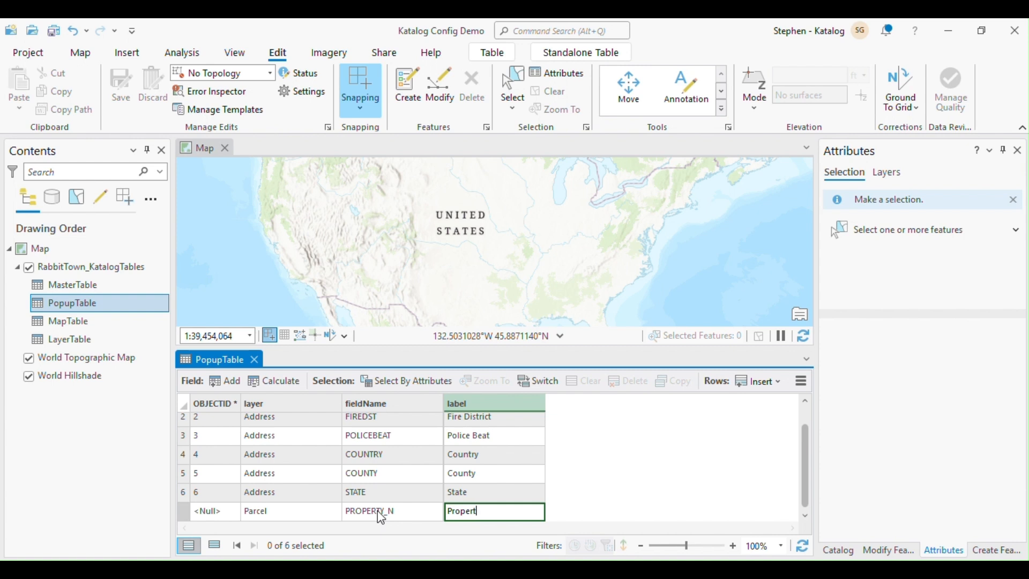
{"action": "type", "text": "Property Number"}
{"action": "key", "text": "Return"}
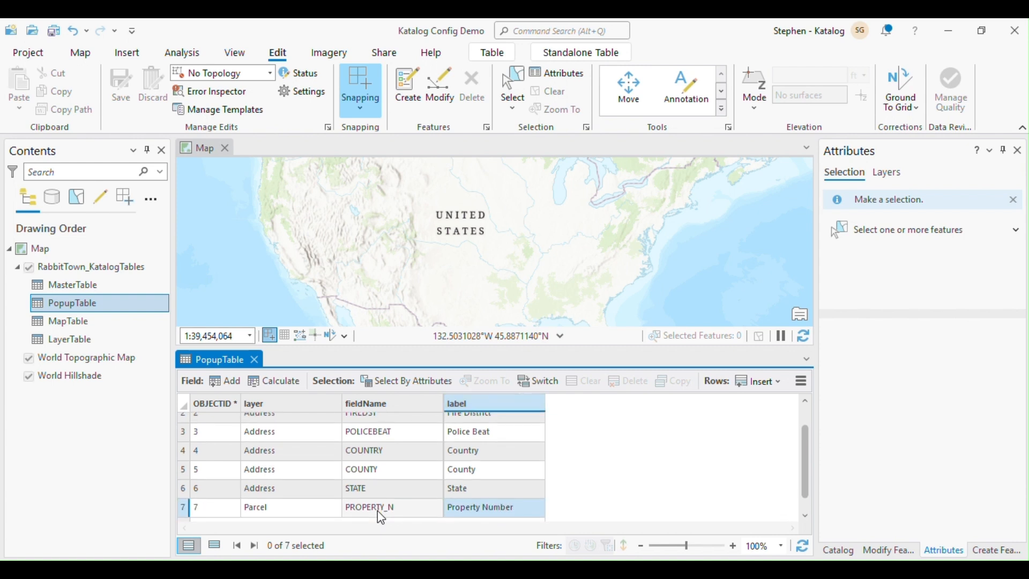
Add a Parcel row to PopupTable with fieldName OwnerName and label Owner Name
{"action": "left_click", "coordinate": [276, 514]}
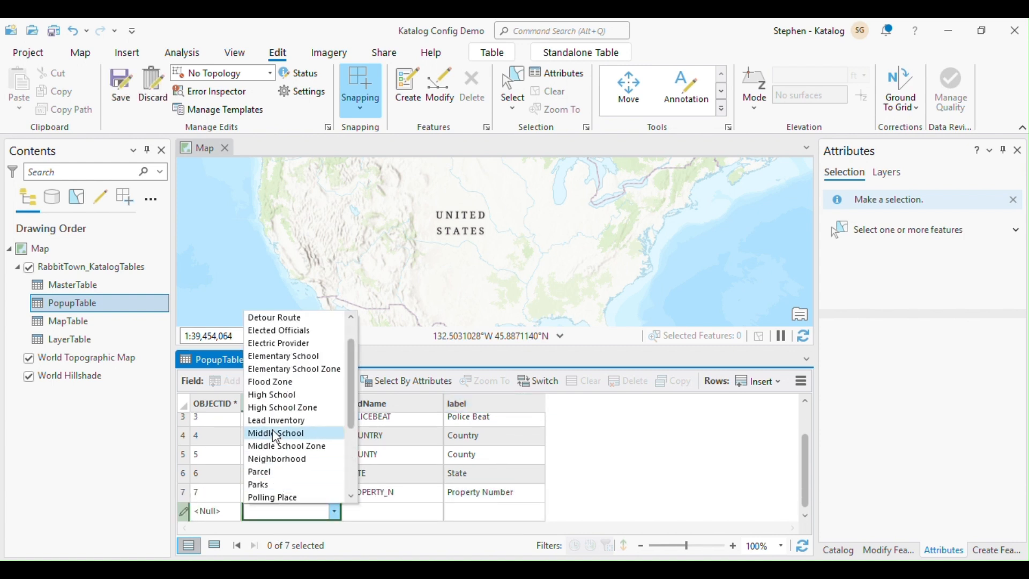
{"action": "scroll", "coordinate": [263, 444], "scroll_direction": "down", "scroll_amount": 3}
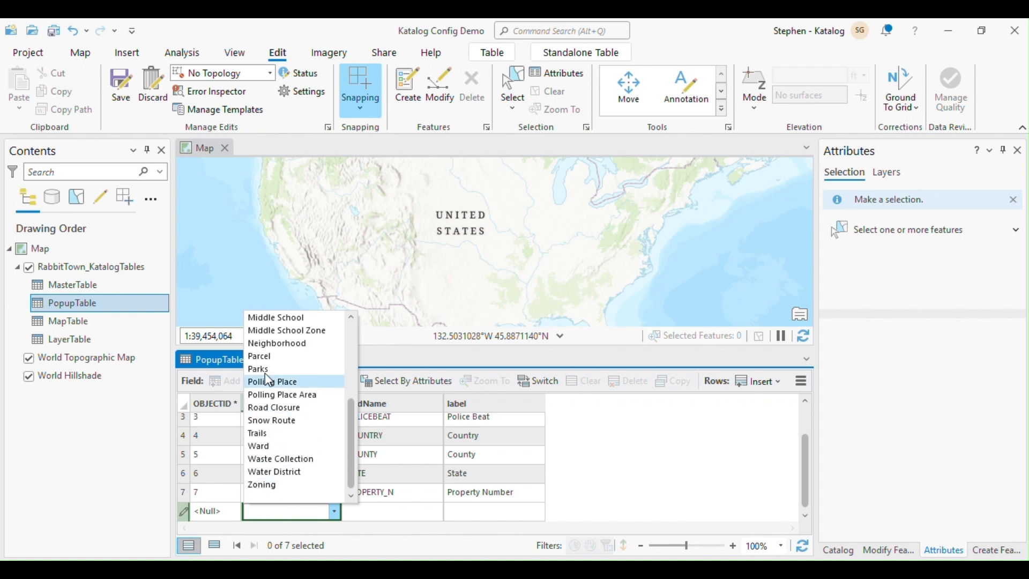
{"action": "left_click", "coordinate": [264, 356]}
{"action": "left_click", "coordinate": [368, 510]}
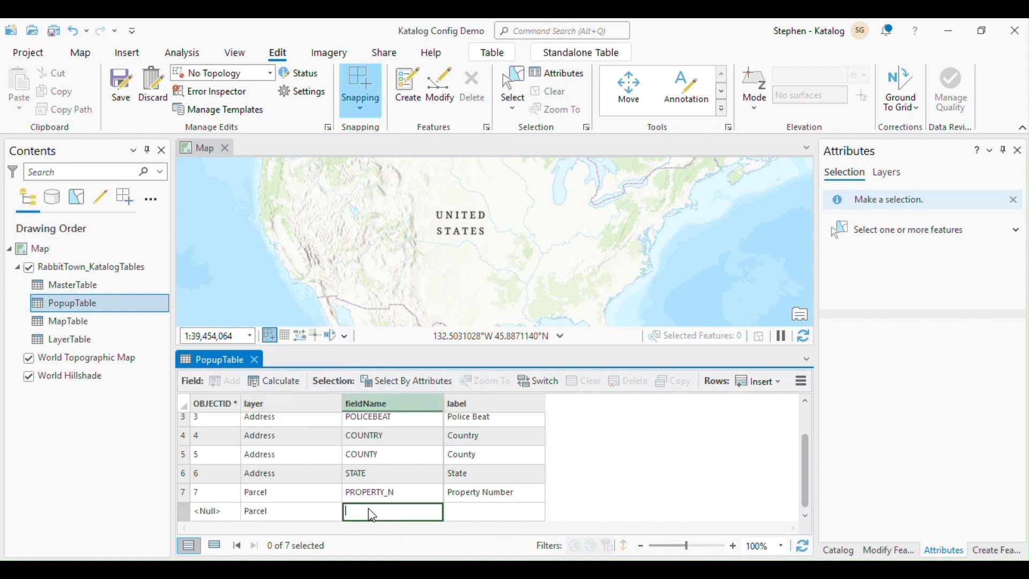
{"action": "type", "text": "OwnerName"}
{"action": "key", "text": "Tab"}
{"action": "type", "text": "Owner"}
{"action": "key", "text": "BackSpace"}
{"action": "key", "text": "BackSpace"}
{"action": "key", "text": "BackSpace"}
{"action": "key", "text": "BackSpace"}
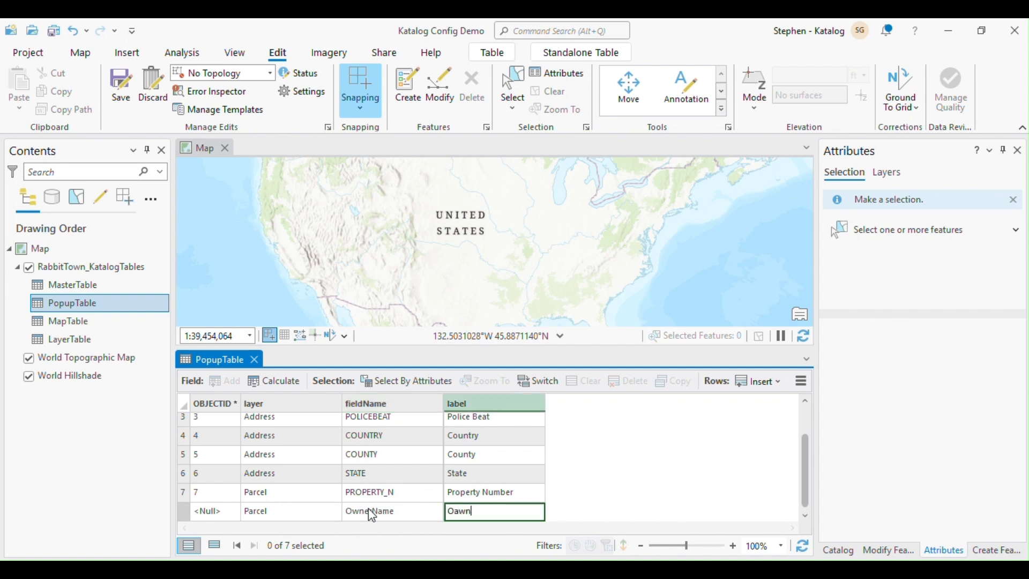
{"action": "type", "text": "wner Name"}
{"action": "key", "text": "Return"}
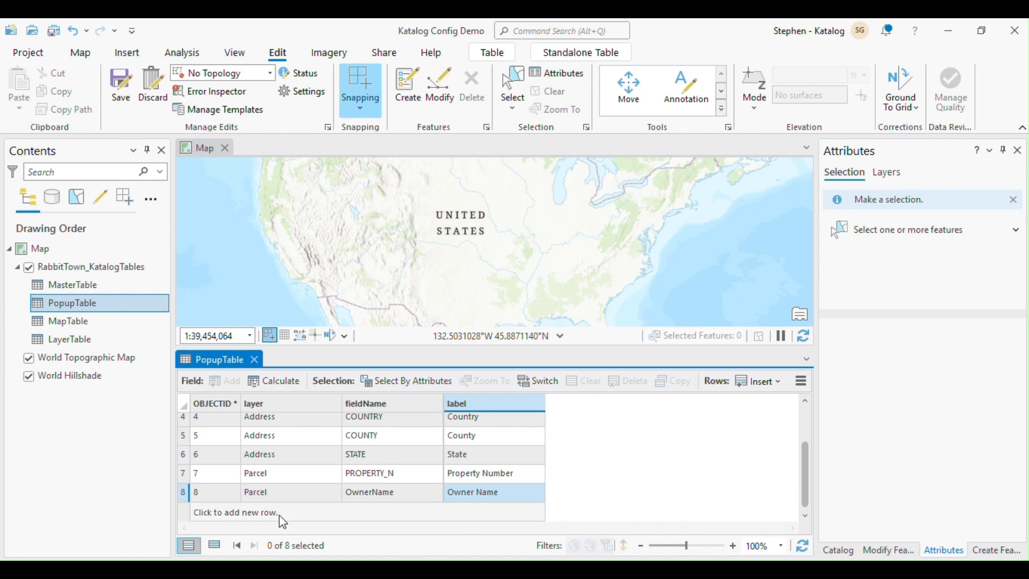
Add a Parcel row to PopupTable with fieldName AssessedValue and label Assessed Value, and save the edits
{"action": "left_click", "coordinate": [281, 513]}
{"action": "scroll", "coordinate": [281, 475], "scroll_direction": "up", "scroll_amount": 2}
{"action": "scroll", "coordinate": [280, 472], "scroll_direction": "down", "scroll_amount": 2}
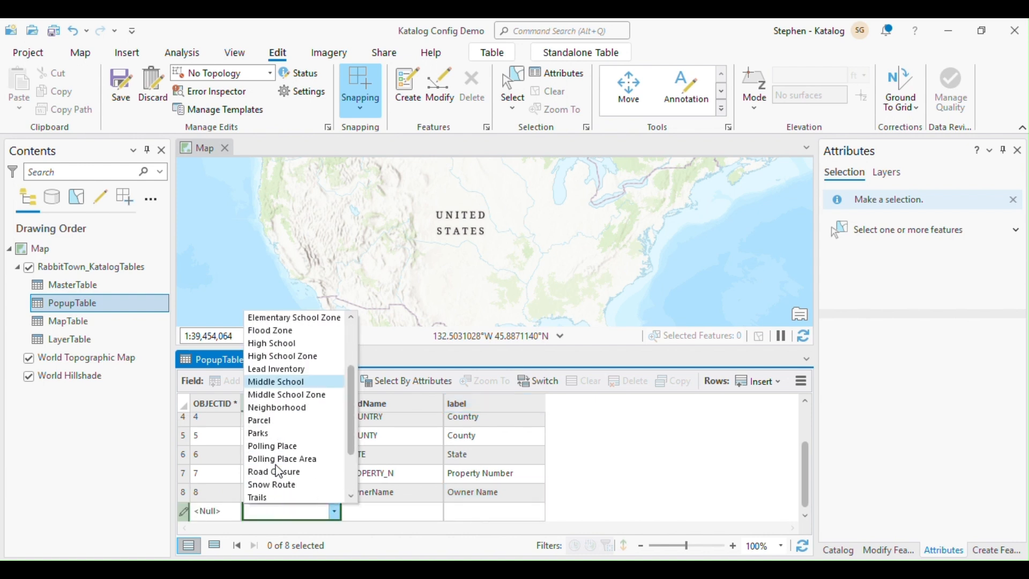
{"action": "left_click", "coordinate": [260, 421]}
{"action": "left_click", "coordinate": [367, 513]}
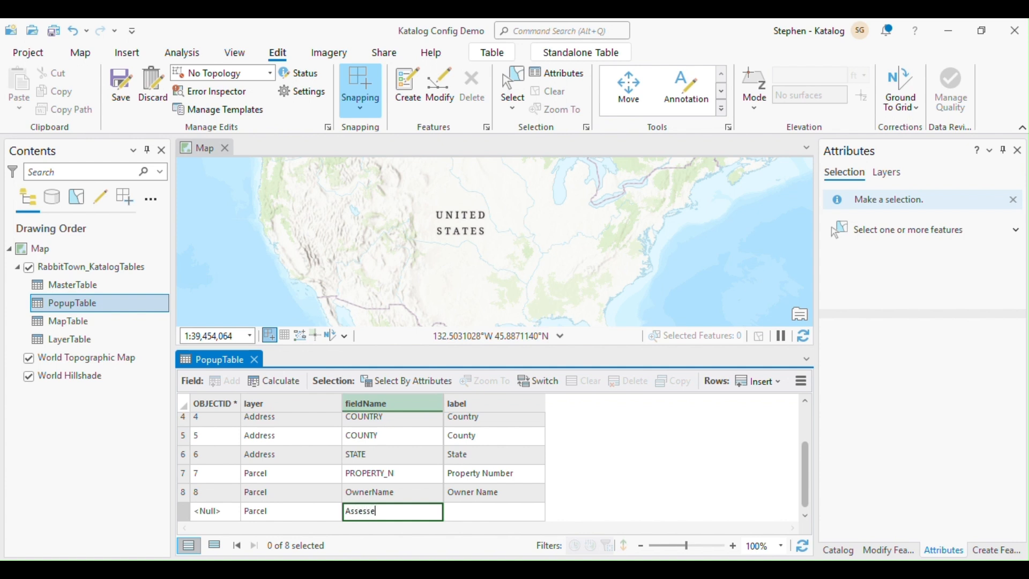
{"action": "type", "text": "AssessedValue"}
{"action": "key", "text": "Tab"}
{"action": "type", "text": "A"}
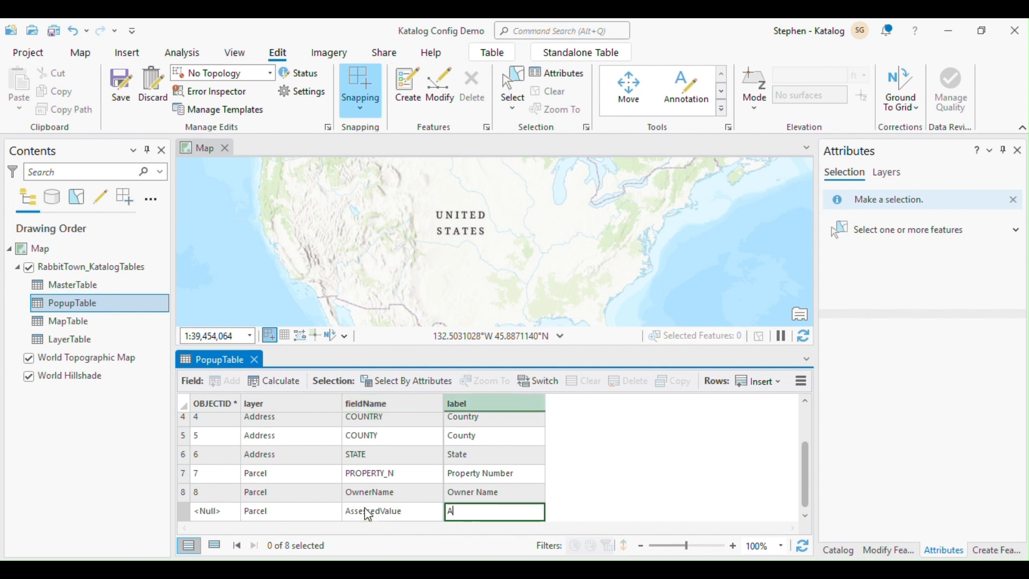
{"action": "type", "text": "ssessed Value"}
{"action": "key", "text": "Return"}
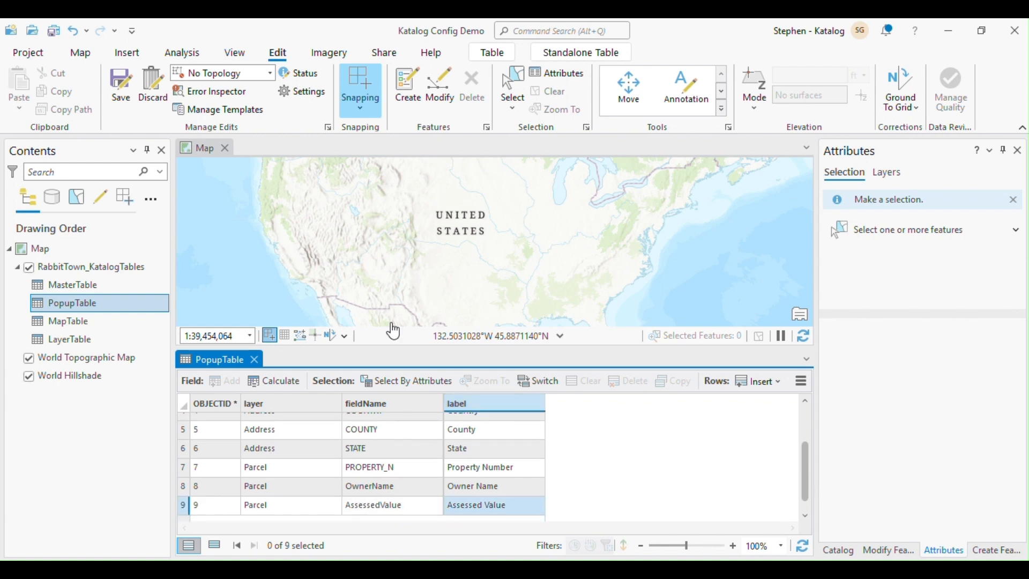
{"action": "left_click", "coordinate": [124, 88]}
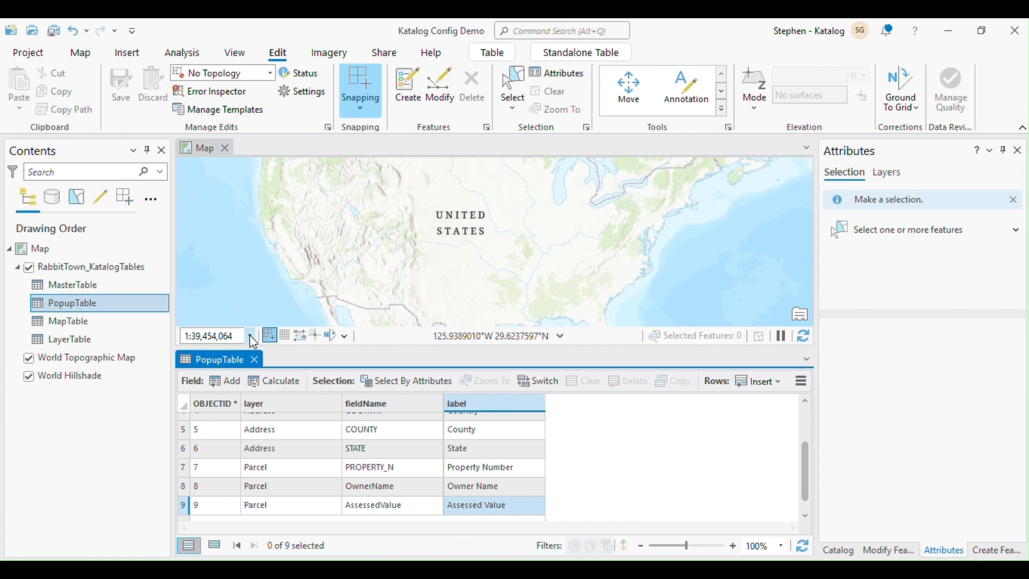
Open MasterTable and LayerTable to review their configured rows
{"action": "right_click", "coordinate": [69, 281]}
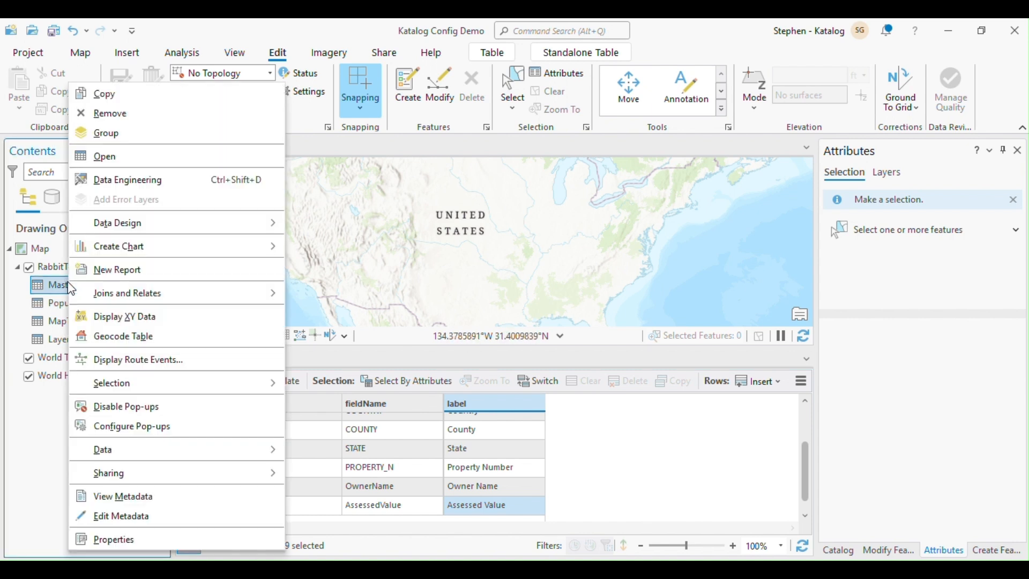
{"action": "left_click", "coordinate": [99, 159]}
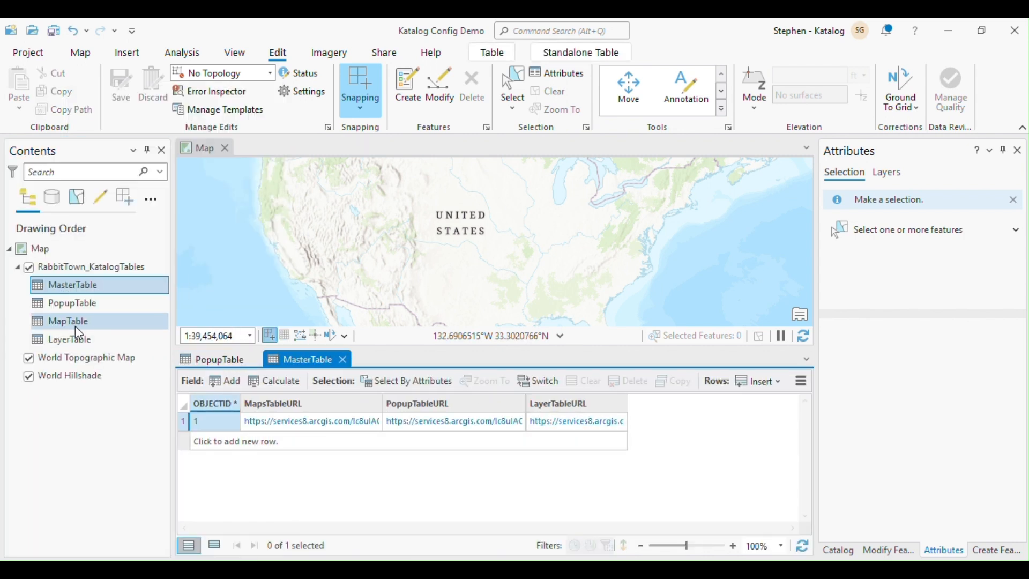
{"action": "right_click", "coordinate": [66, 341]}
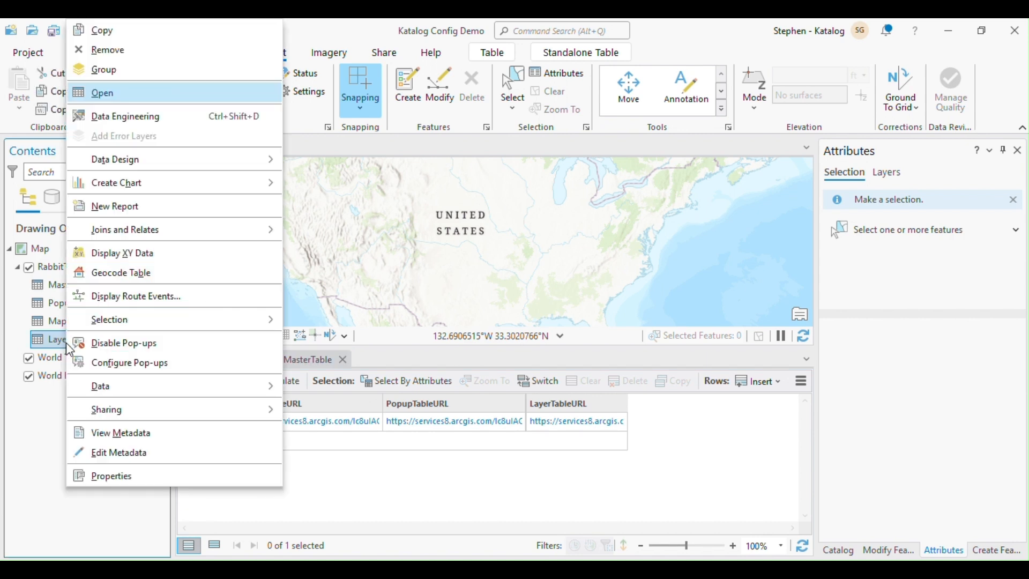
{"action": "left_click", "coordinate": [102, 96]}
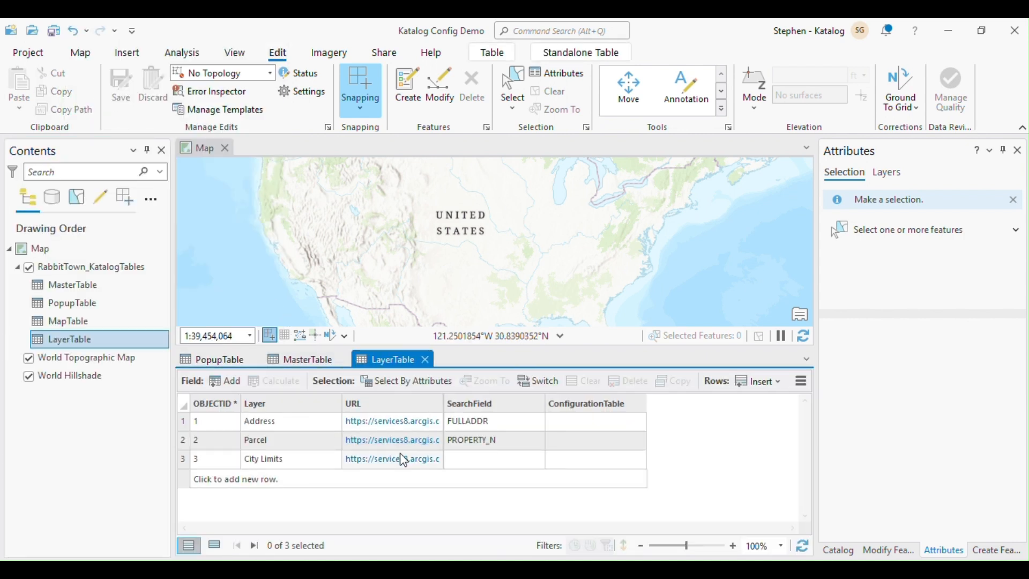